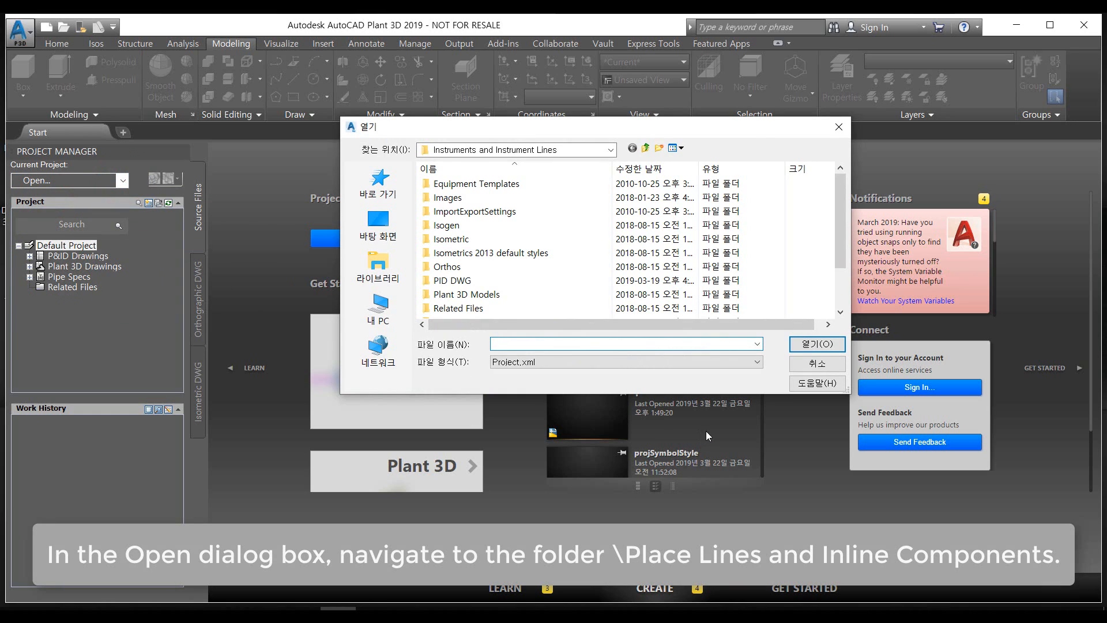
# Open Project.xml from the Place Lines and Inline Components folder, and open its P&ID drawing PID002
pyautogui.click(645, 148)
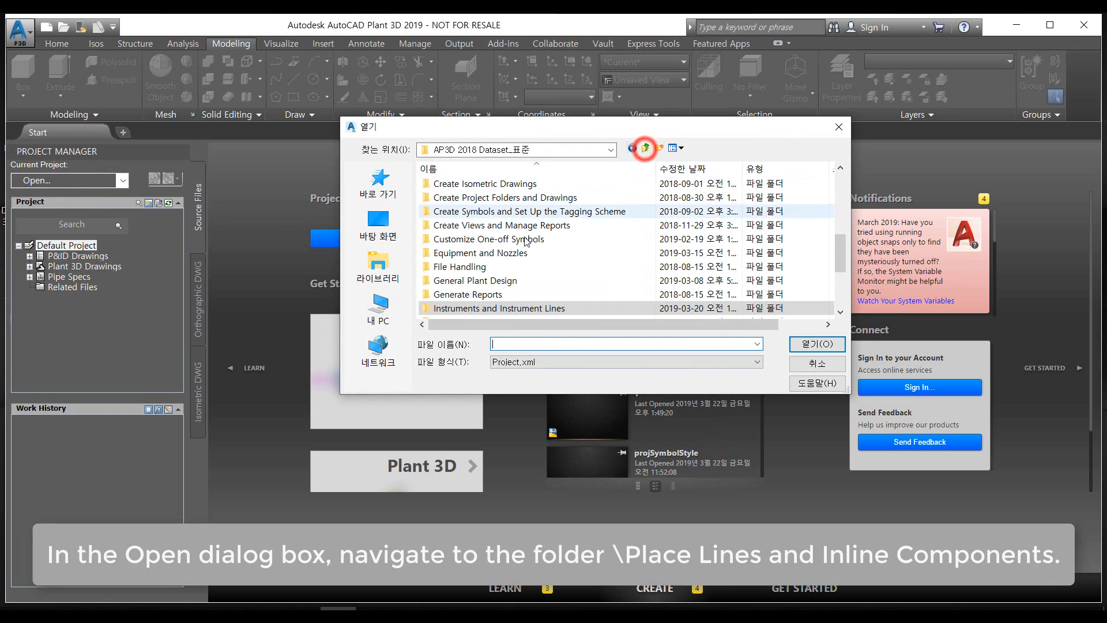
pyautogui.scroll(-3, 476, 299)
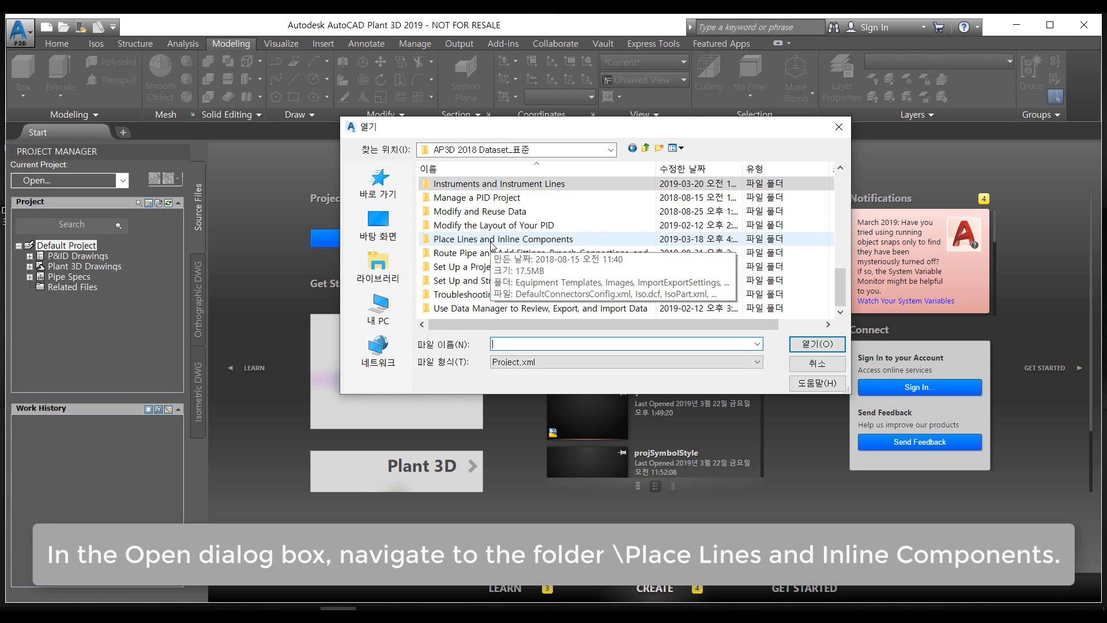
pyautogui.doubleClick(488, 238)
pyautogui.scroll(-1, 487, 240)
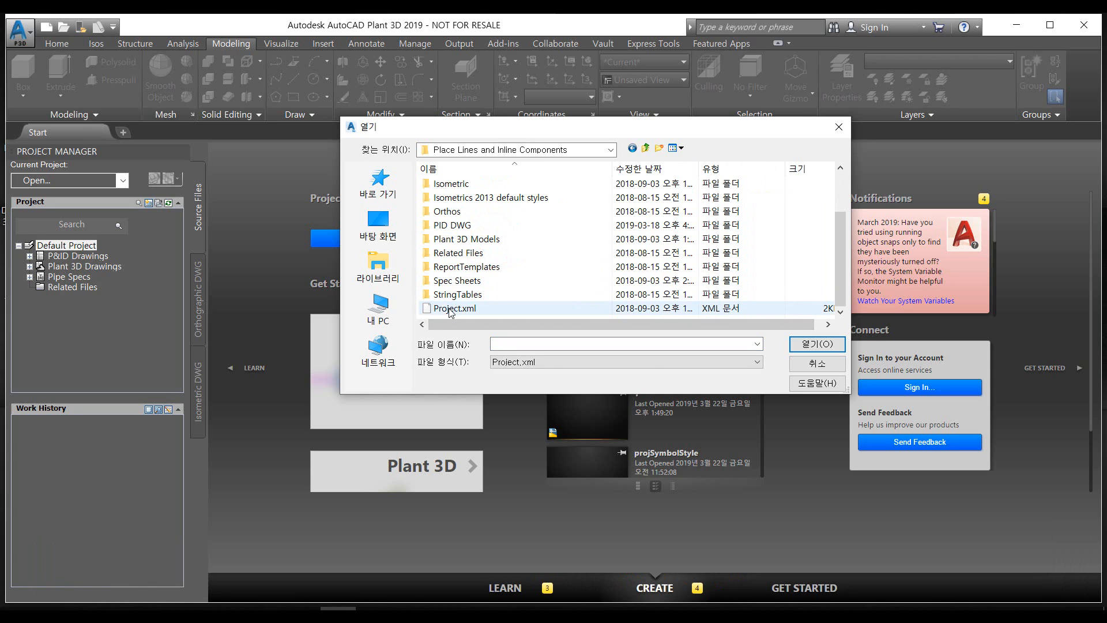
pyautogui.doubleClick(450, 309)
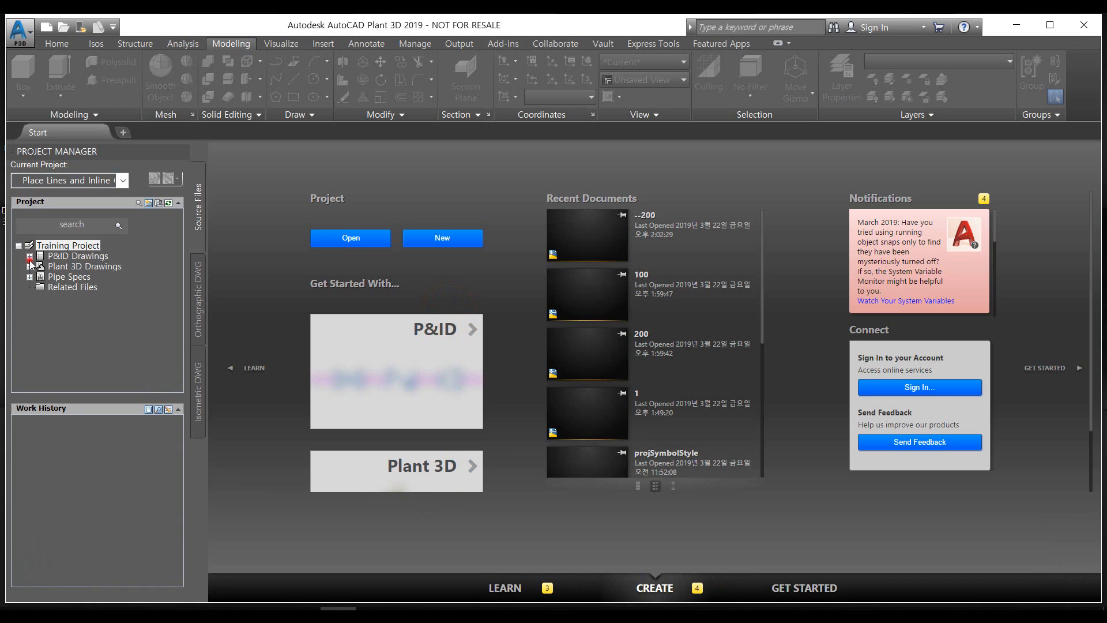
pyautogui.click(30, 256)
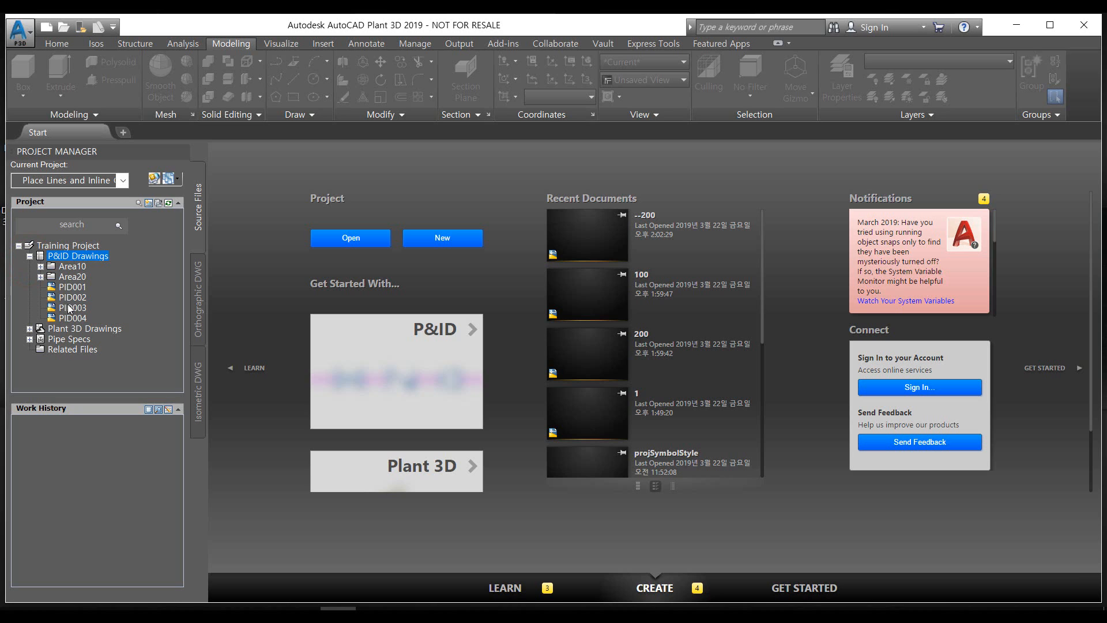
pyautogui.doubleClick(72, 297)
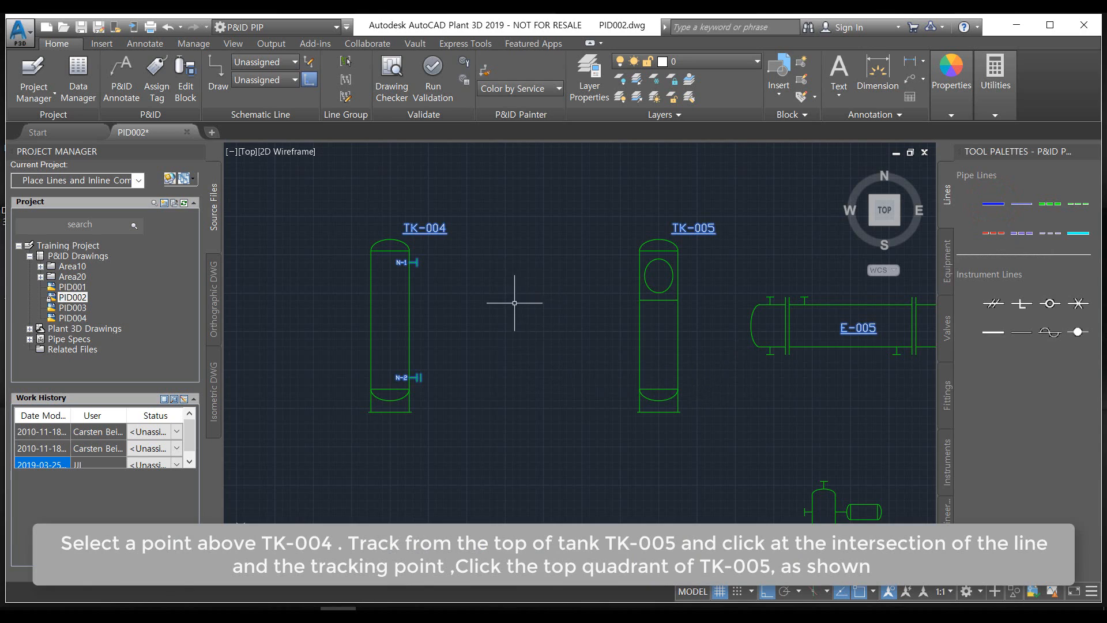
# Draw a Primary Line Segment from above TK-004 across to above TK-005, ending down at TK-005's top quadrant
pyautogui.click(367, 160)
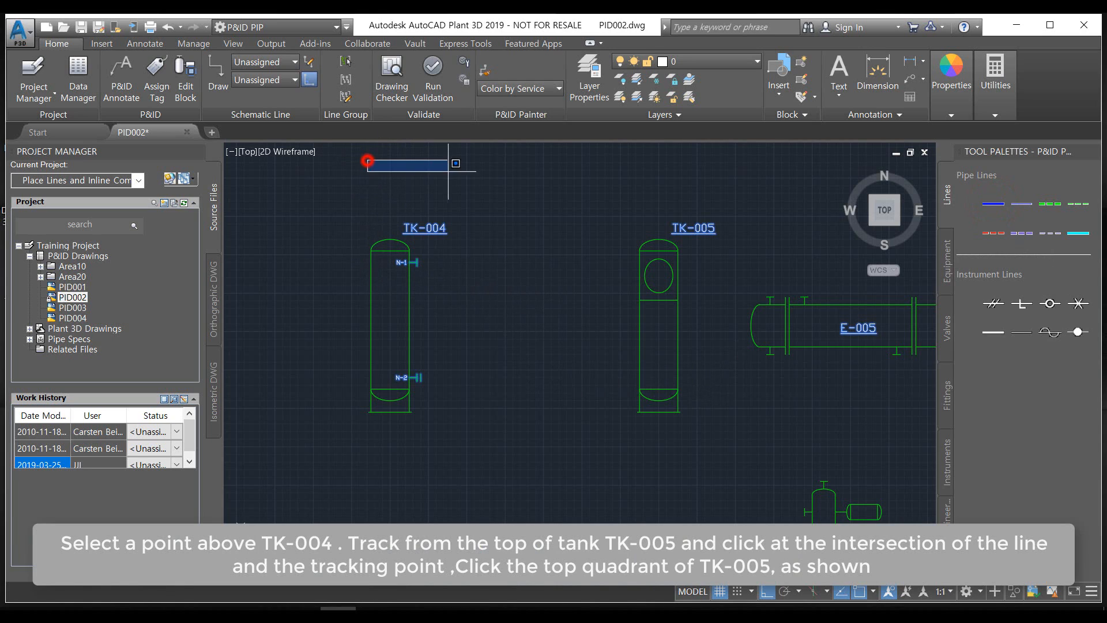
pyautogui.click(490, 181)
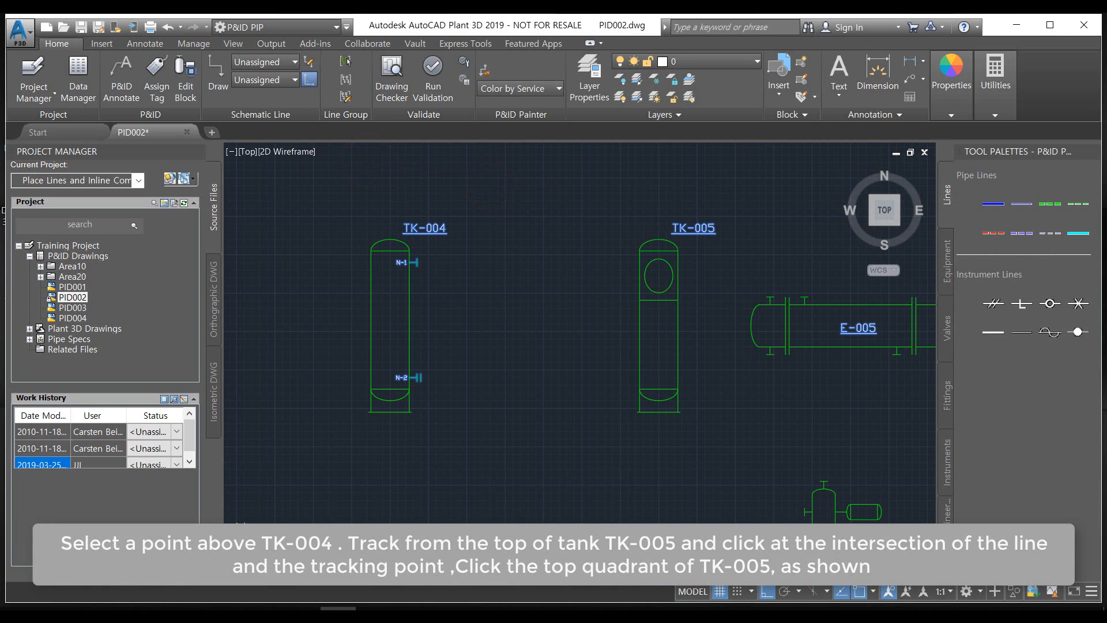
pyautogui.click(987, 205)
pyautogui.click(375, 167)
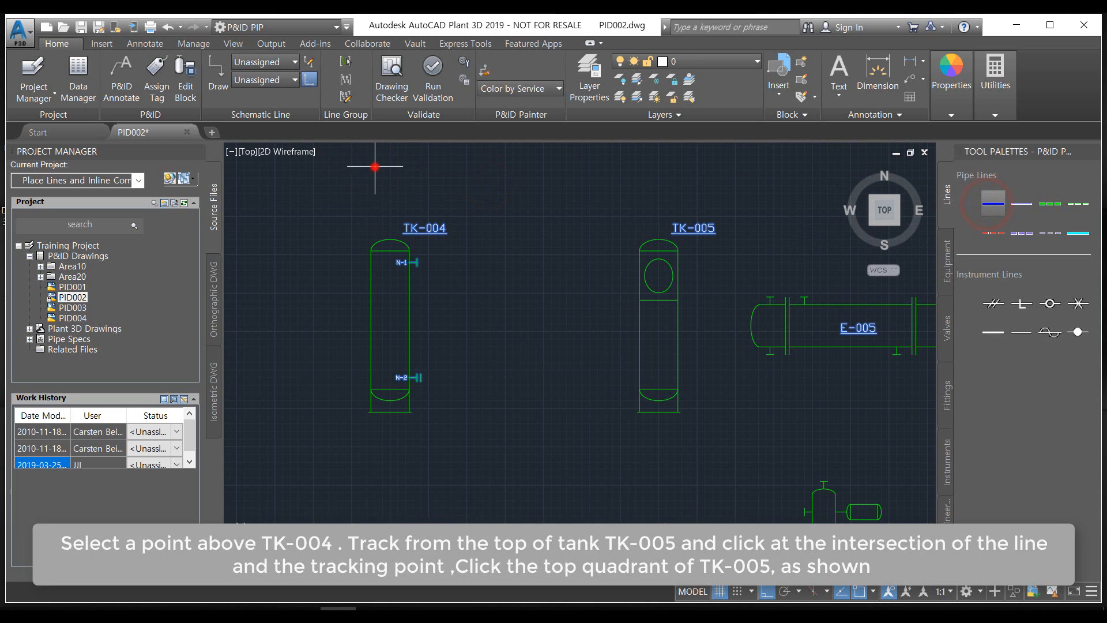
pyautogui.moveTo(529, 188); pyautogui.dragTo(511, 267, button='middle')
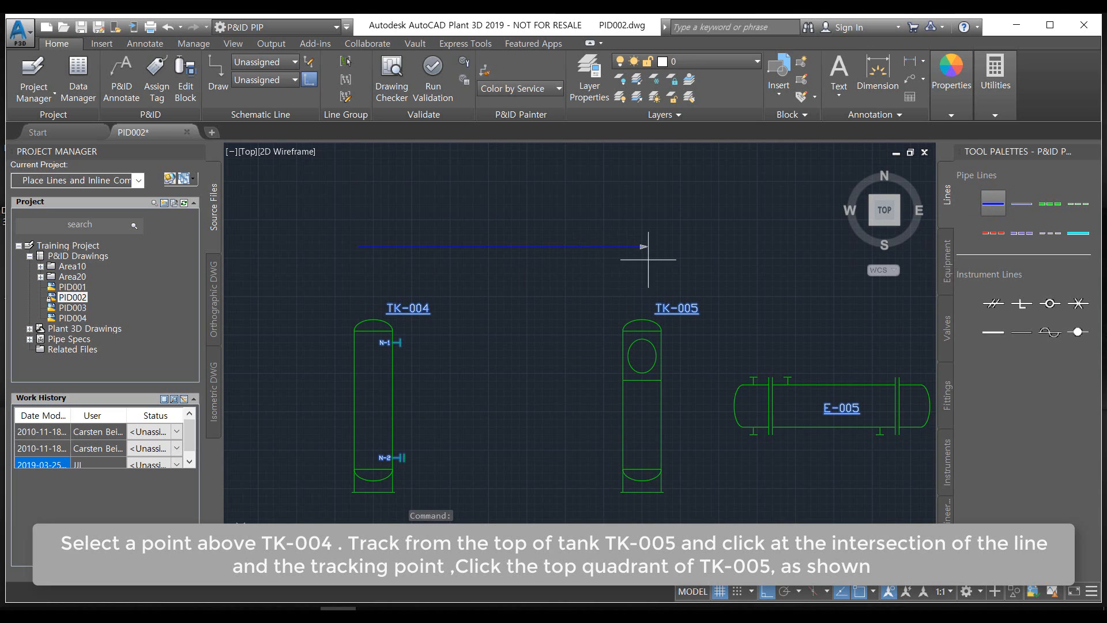
pyautogui.click(644, 246)
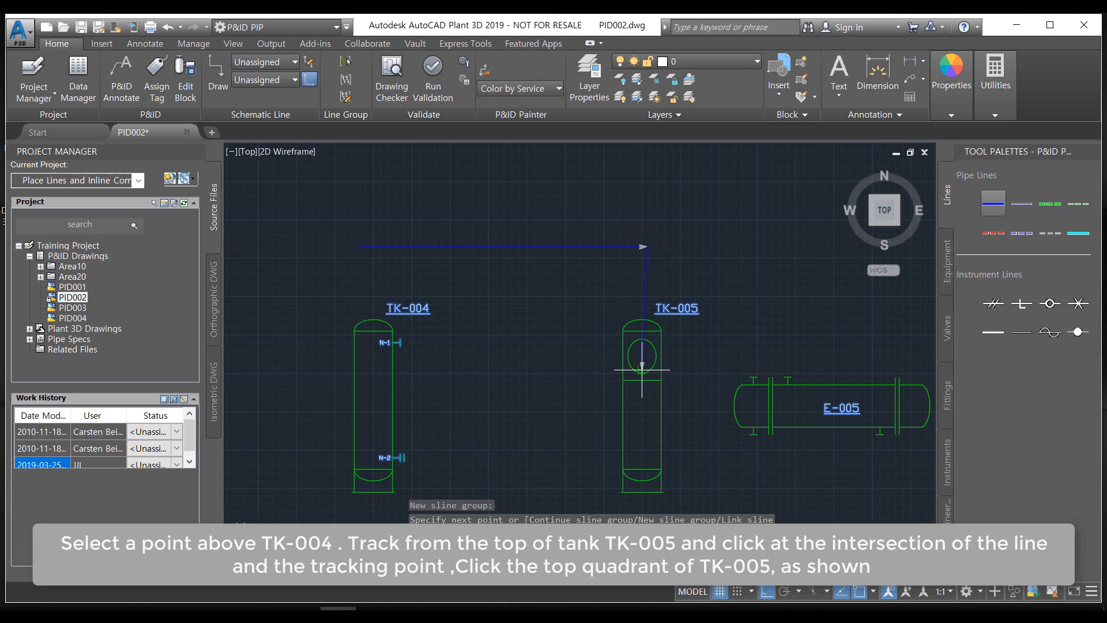
pyautogui.click(641, 324)
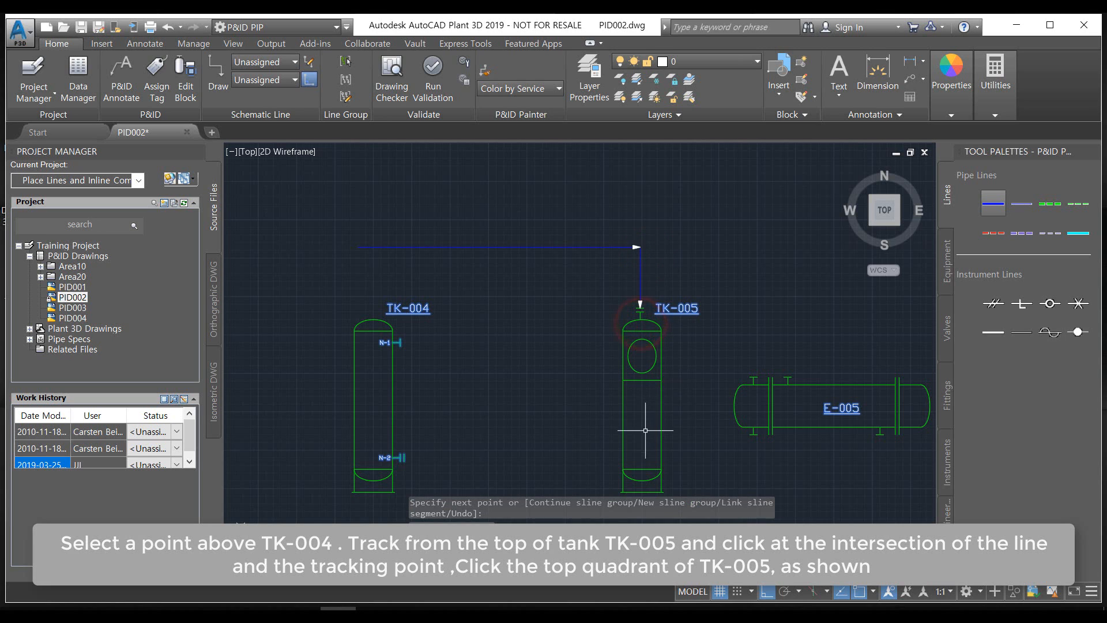
# Draw a Primary Line Segment from the lower left side of TK-005 across and down into the open tank TK-006
pyautogui.scroll(-5, 576, 404)
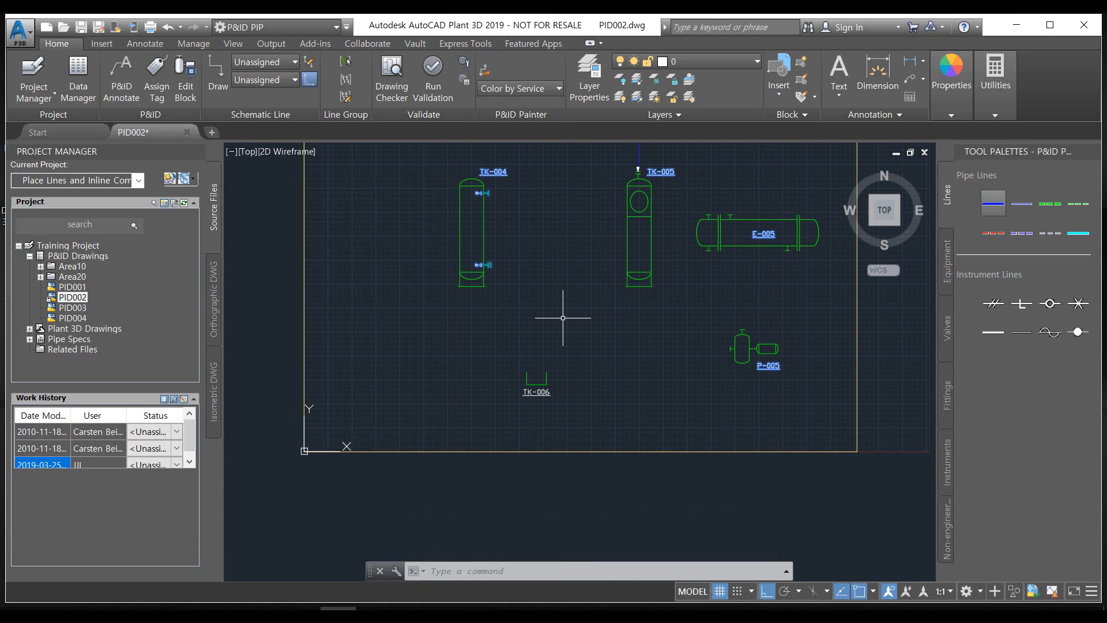
pyautogui.click(993, 203)
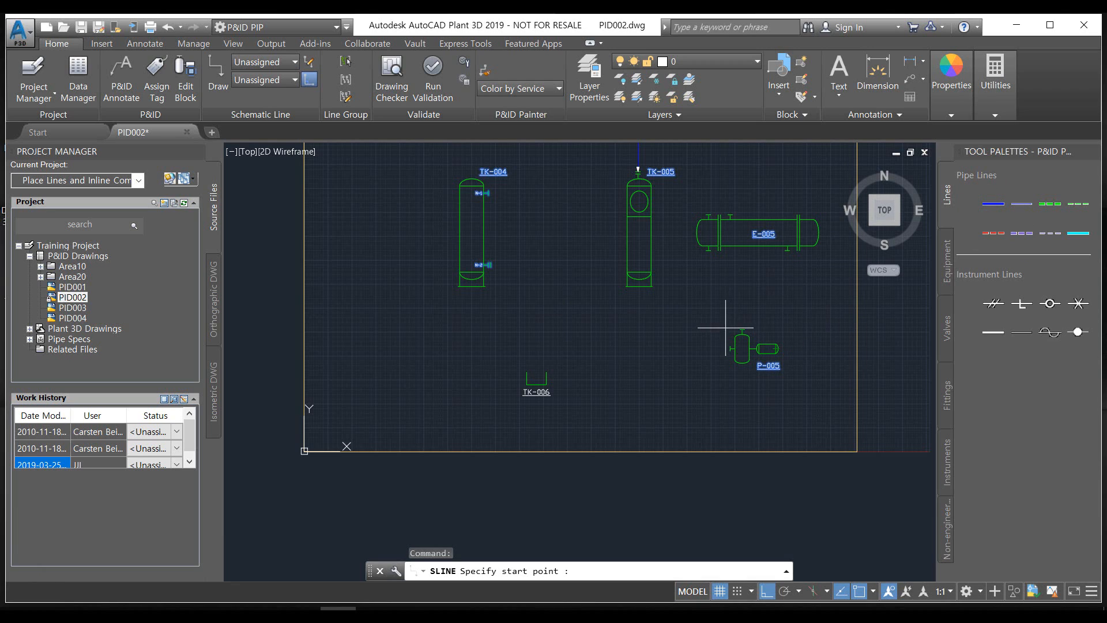
pyautogui.moveTo(709, 311); pyautogui.dragTo(713, 345, button='middle')
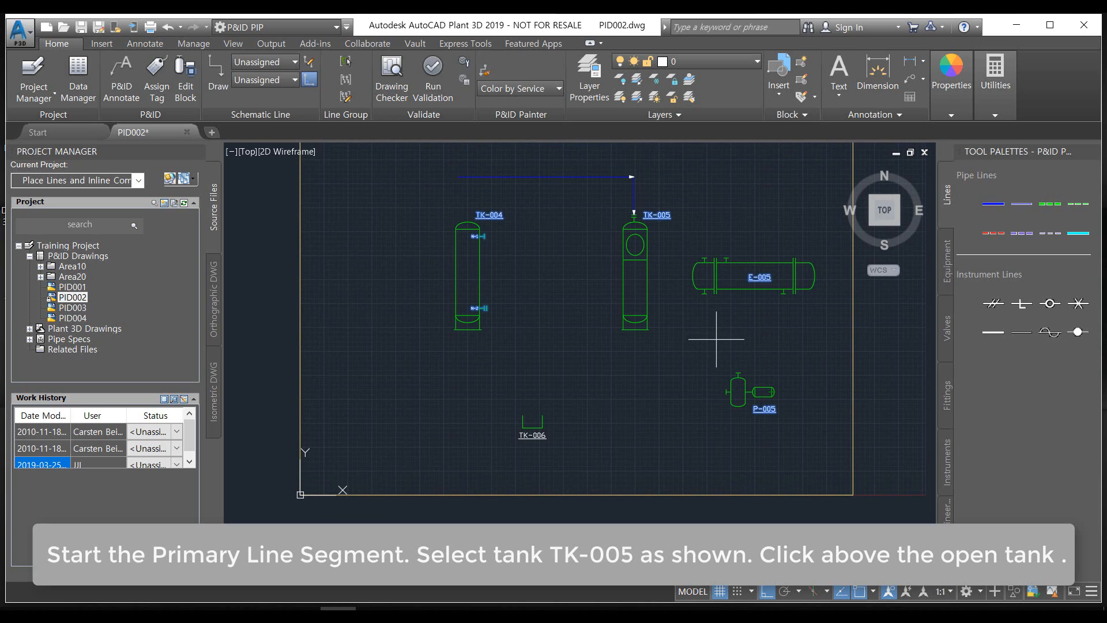
pyautogui.click(624, 309)
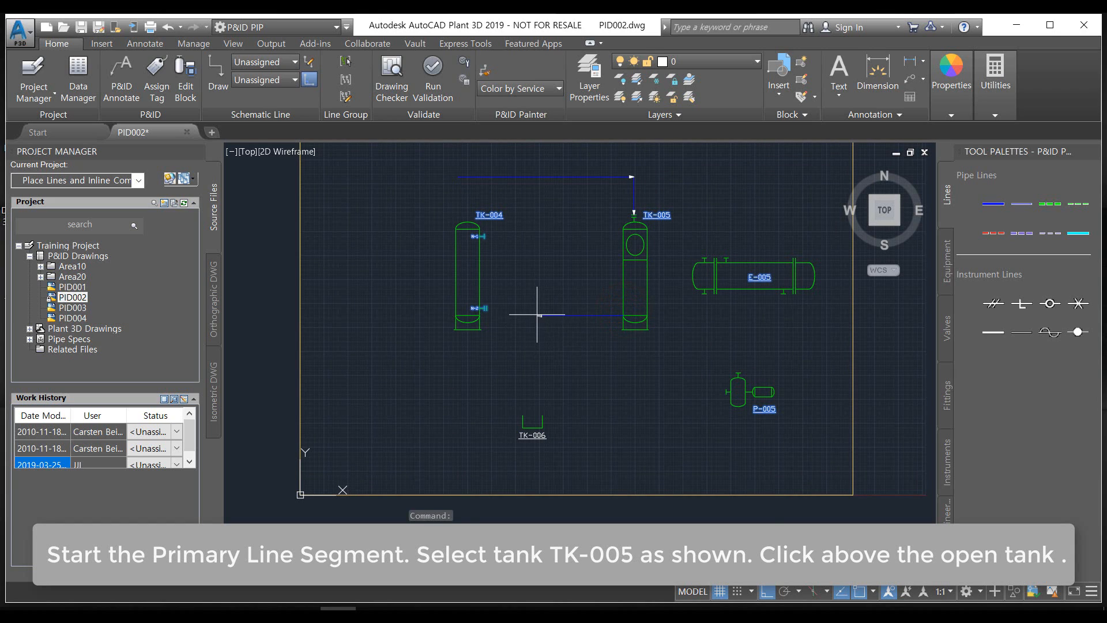
pyautogui.click(537, 314)
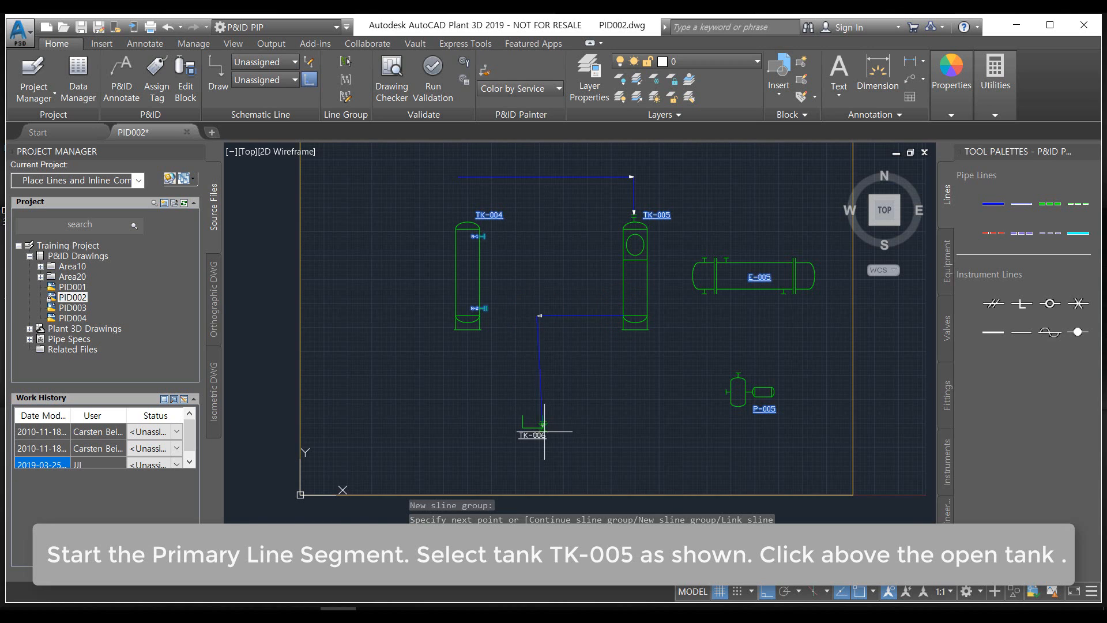
pyautogui.scroll(6, 545, 431)
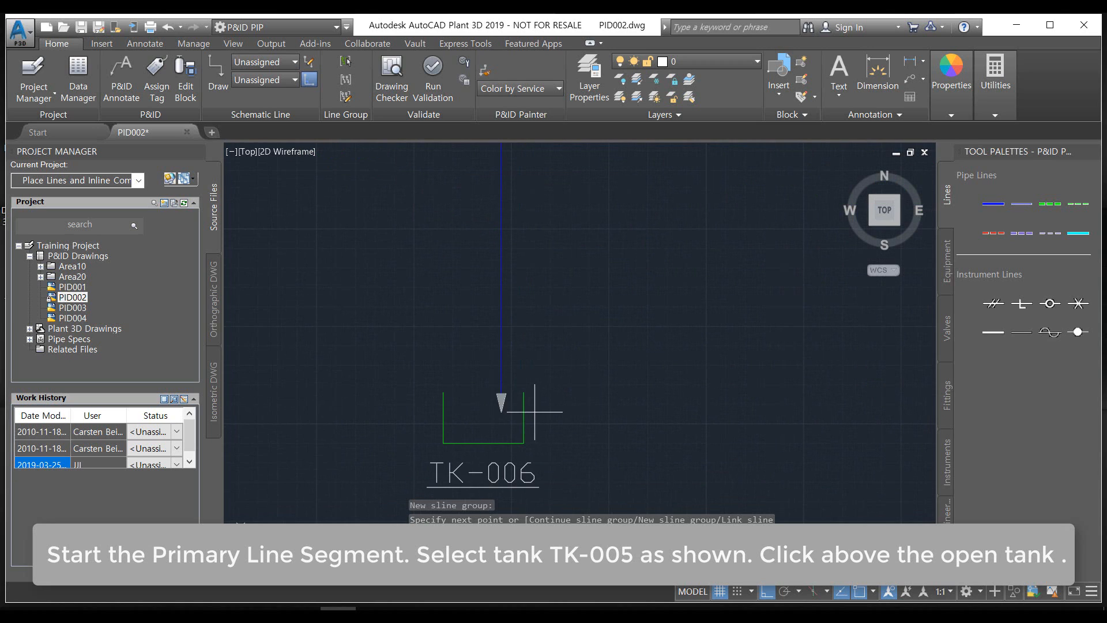
pyautogui.click(499, 398)
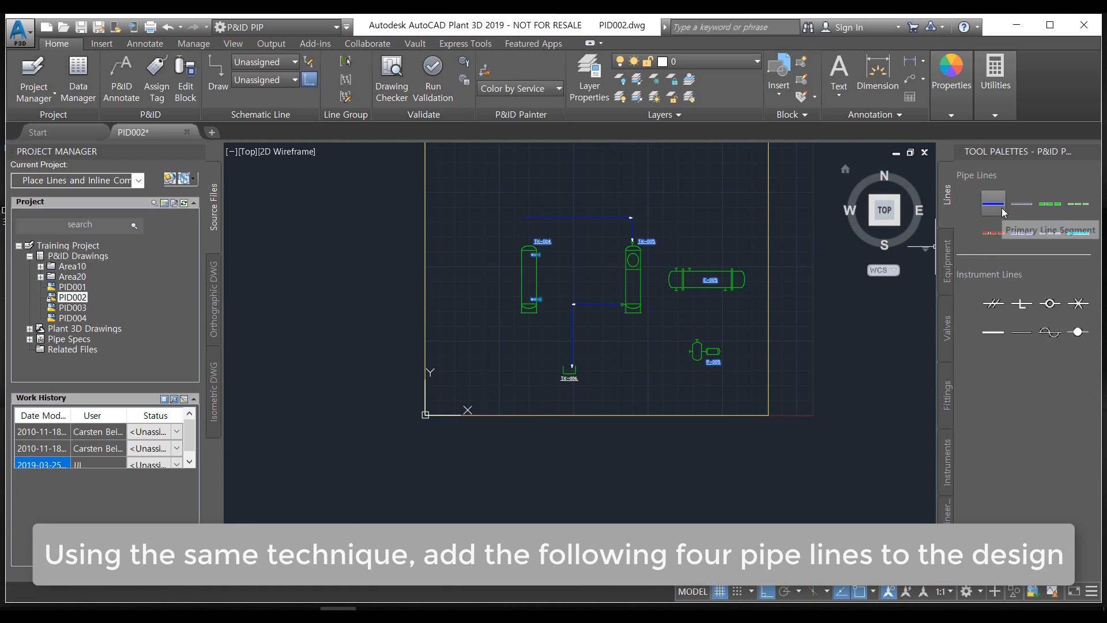
# Draw a Primary Line Segment from the base of TK-005 down and across to the left-hand nozzle of pump P-005
pyautogui.click(994, 205)
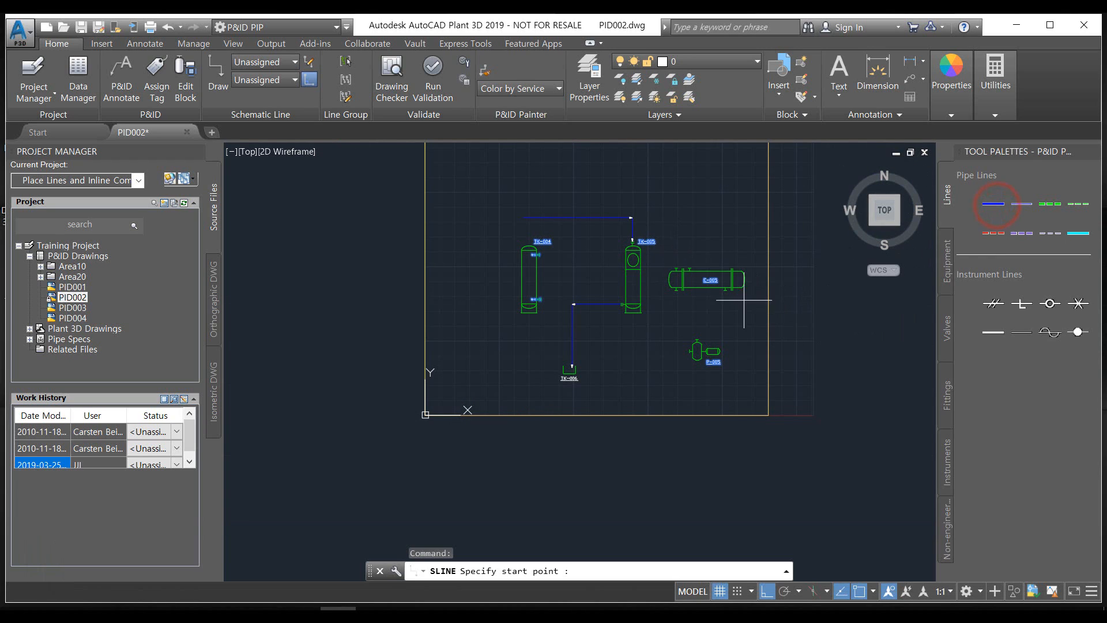
pyautogui.scroll(3, 707, 366)
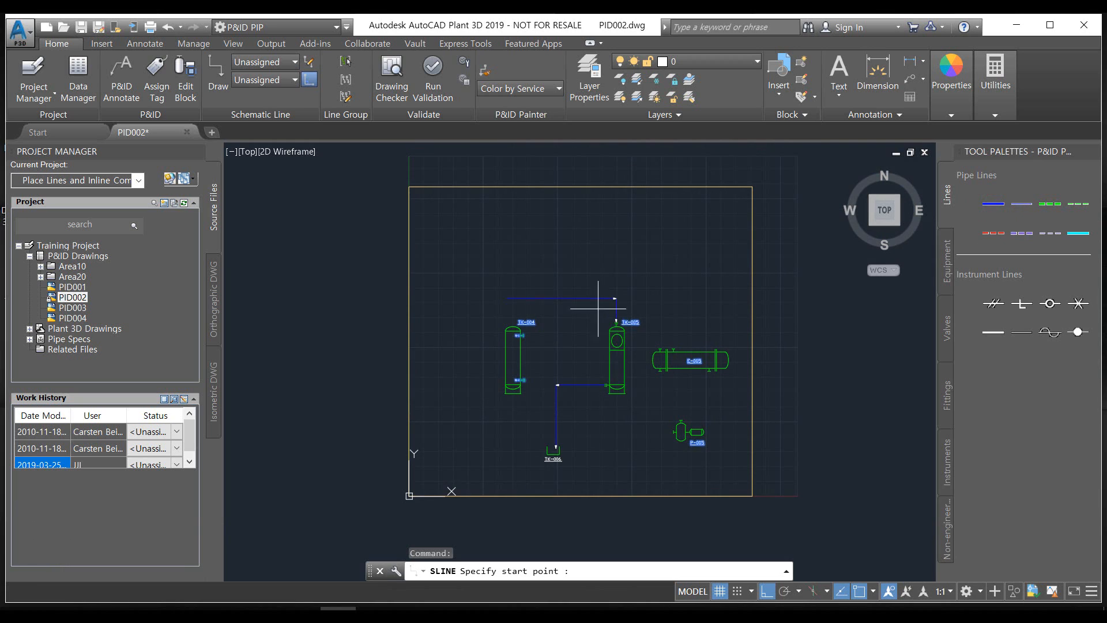
pyautogui.scroll(2, 521, 285)
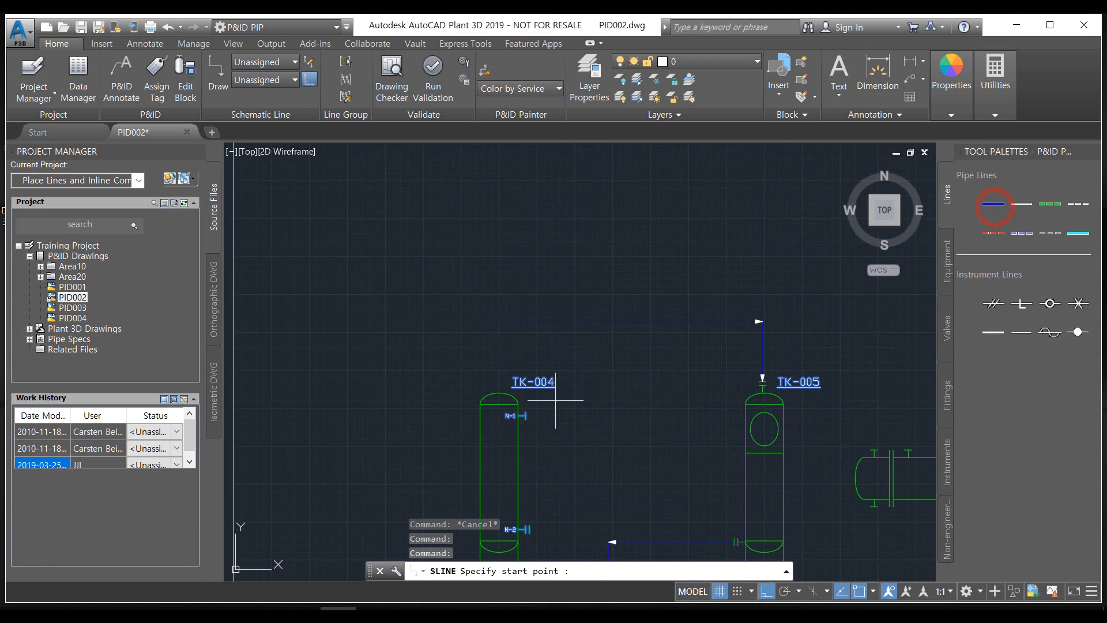
pyautogui.moveTo(556, 398); pyautogui.dragTo(464, 206, button='middle')
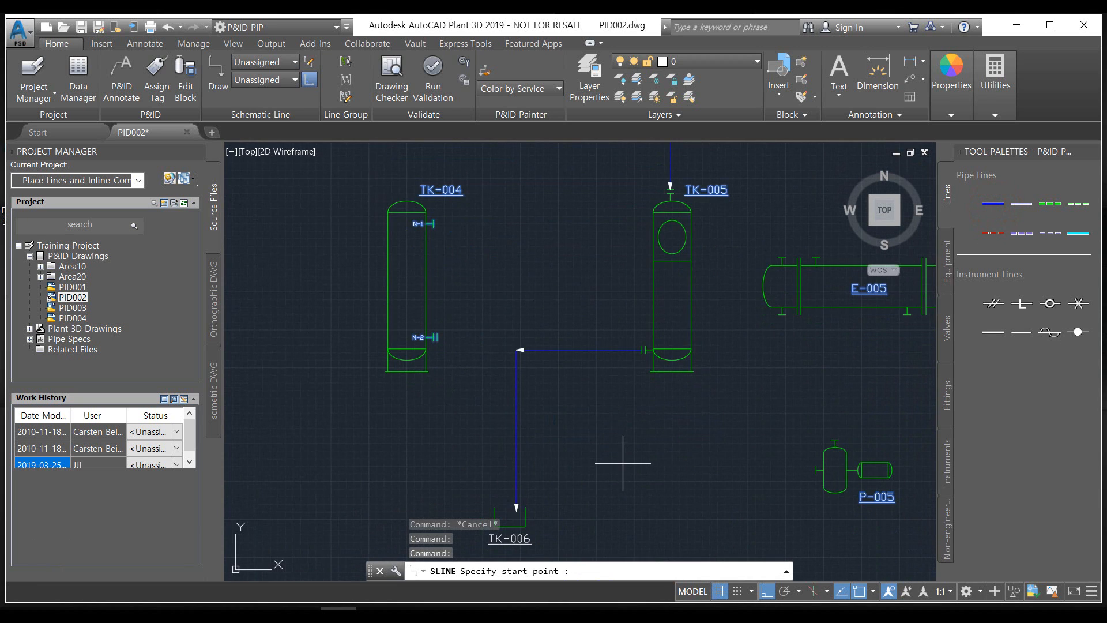
pyautogui.scroll(2, 590, 418)
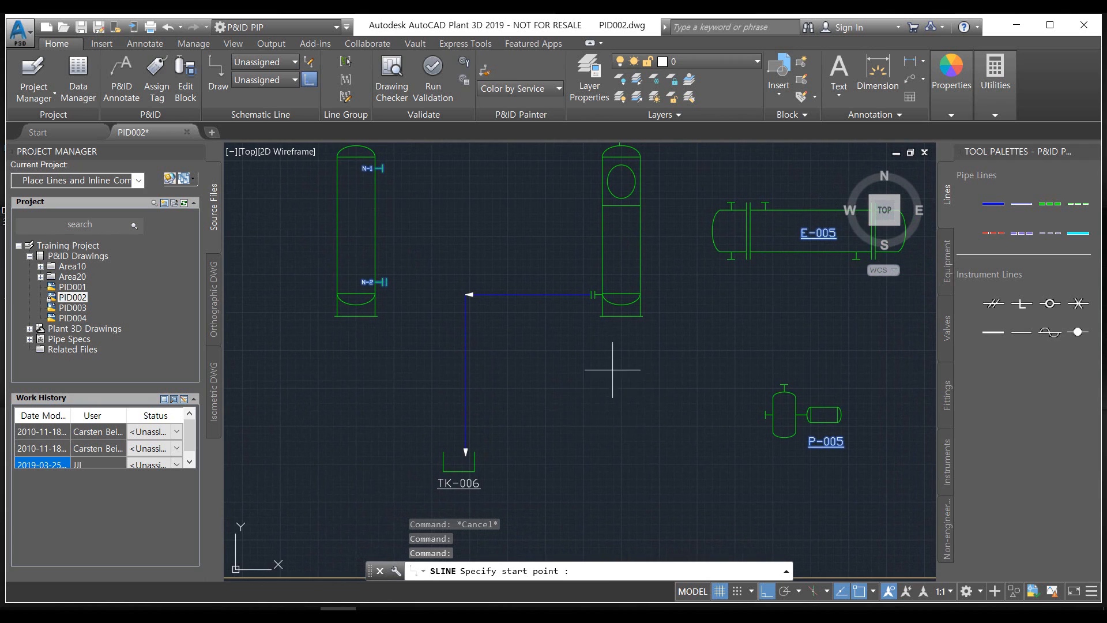
pyautogui.click(643, 317)
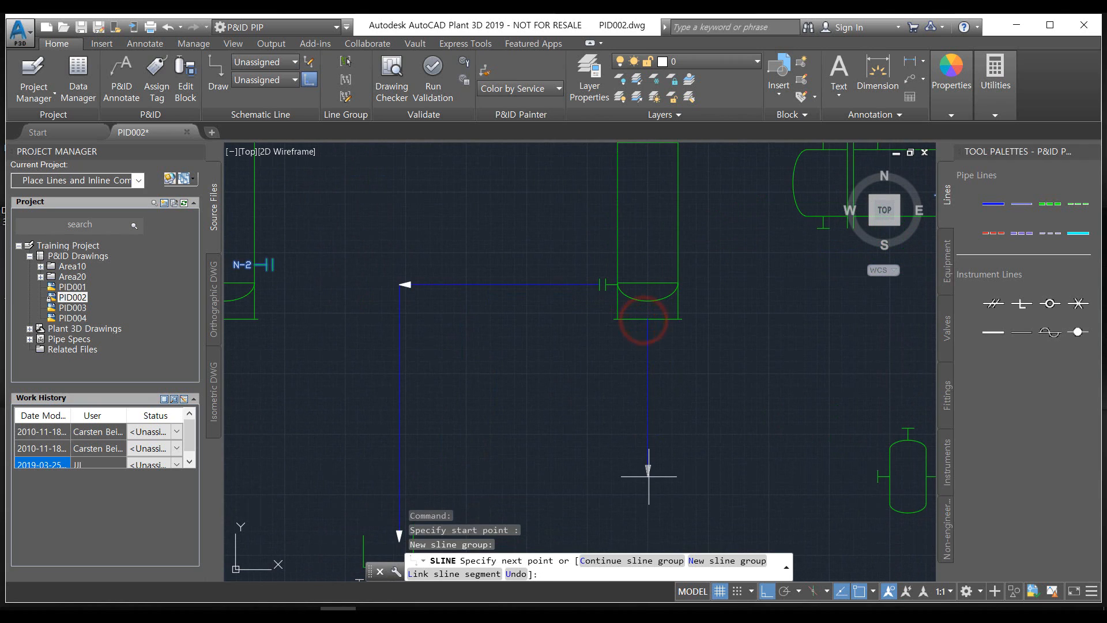
pyautogui.click(648, 475)
pyautogui.moveTo(648, 471)
pyautogui.mouseDown(button='middle')
pyautogui.moveTo(601, 462)
pyautogui.moveTo(556, 371)
pyautogui.mouseUp(button='middle')
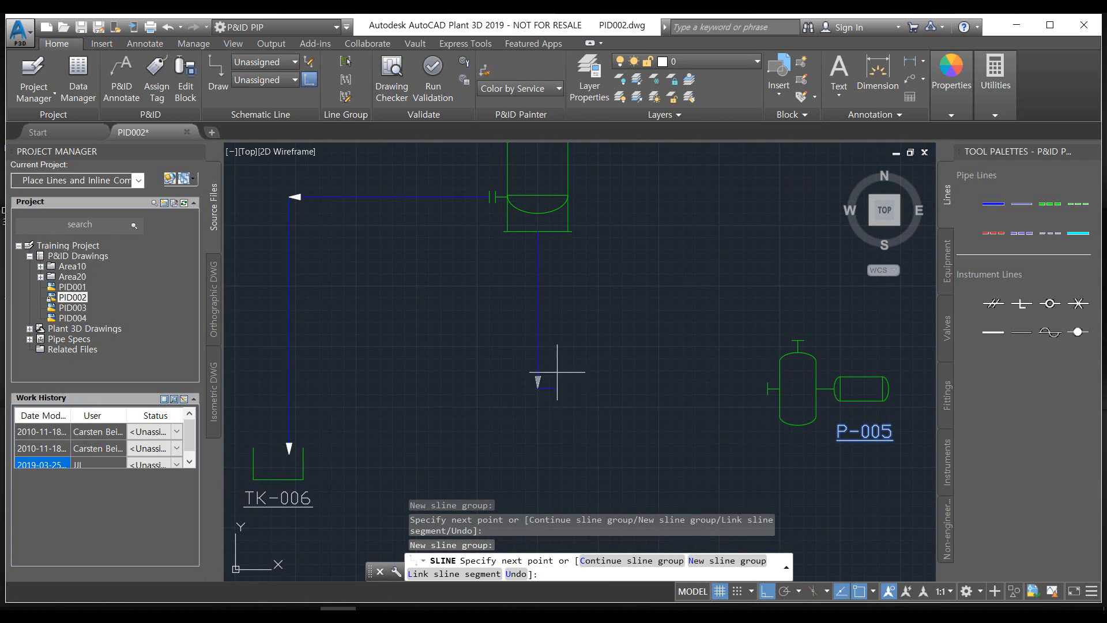
pyautogui.scroll(2, 755, 391)
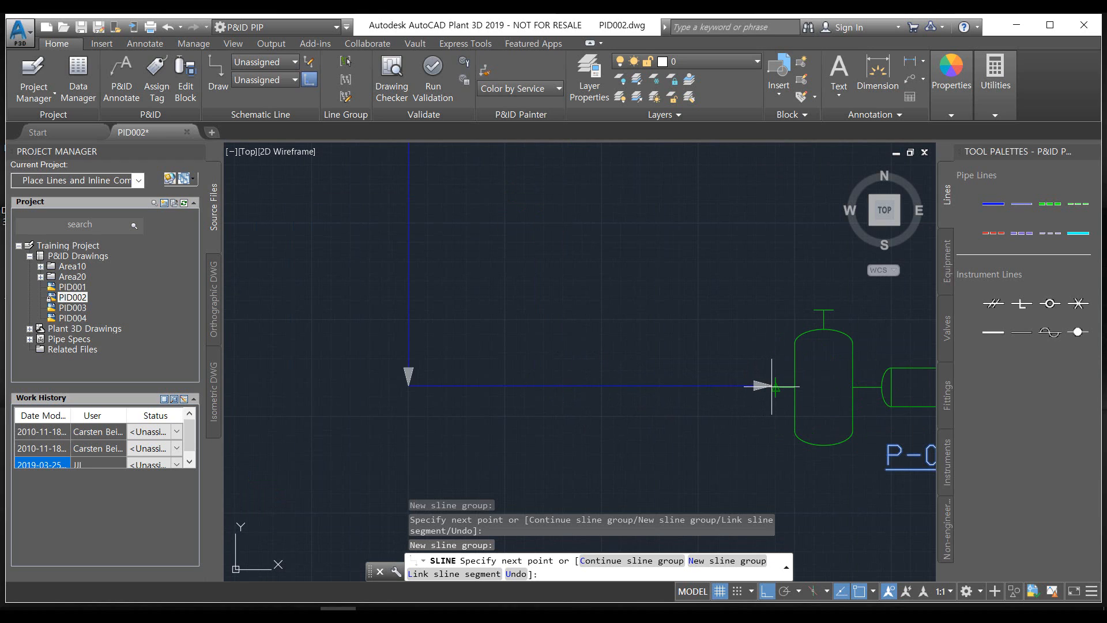
pyautogui.click(771, 386)
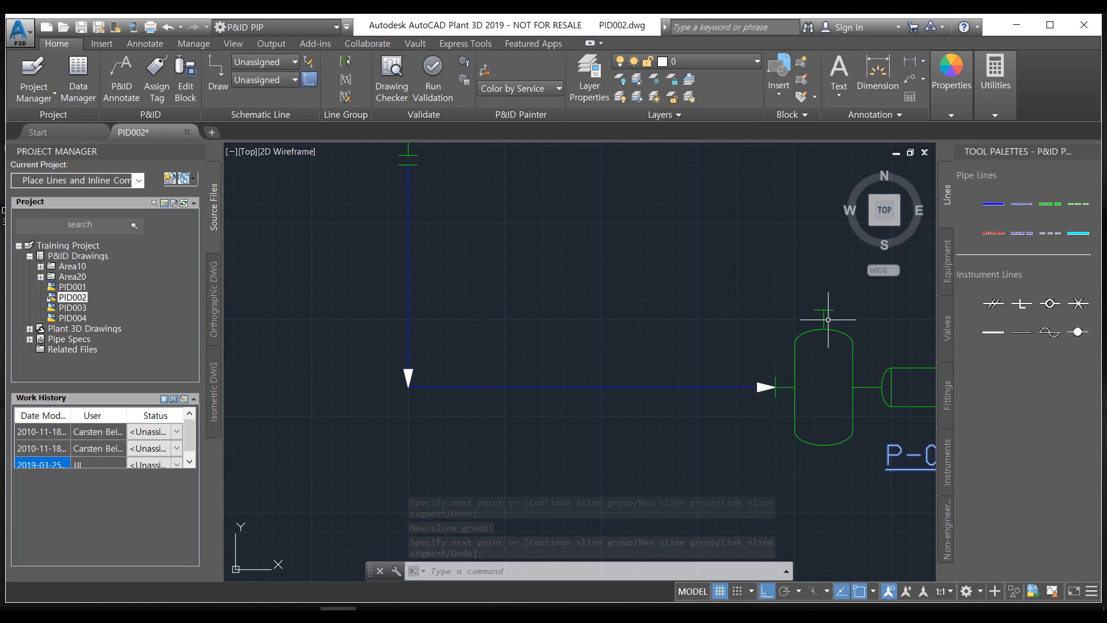
# Draw a Primary Line Segment from the top nozzle of pump P-005 up to the lower right nozzle of E-005
pyautogui.scroll(-4, 782, 404)
pyautogui.moveTo(747, 364); pyautogui.dragTo(539, 445, button='middle')
pyautogui.scroll(-2, 539, 445)
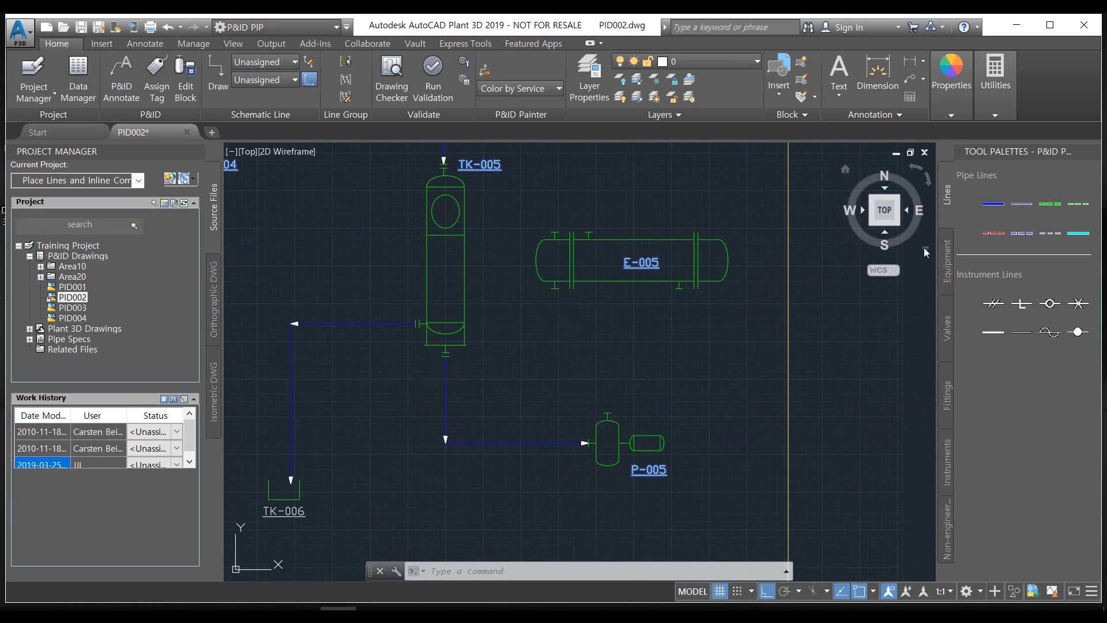
pyautogui.click(992, 206)
pyautogui.scroll(4, 631, 352)
pyautogui.scroll(-4, 704, 429)
pyautogui.scroll(4, 642, 474)
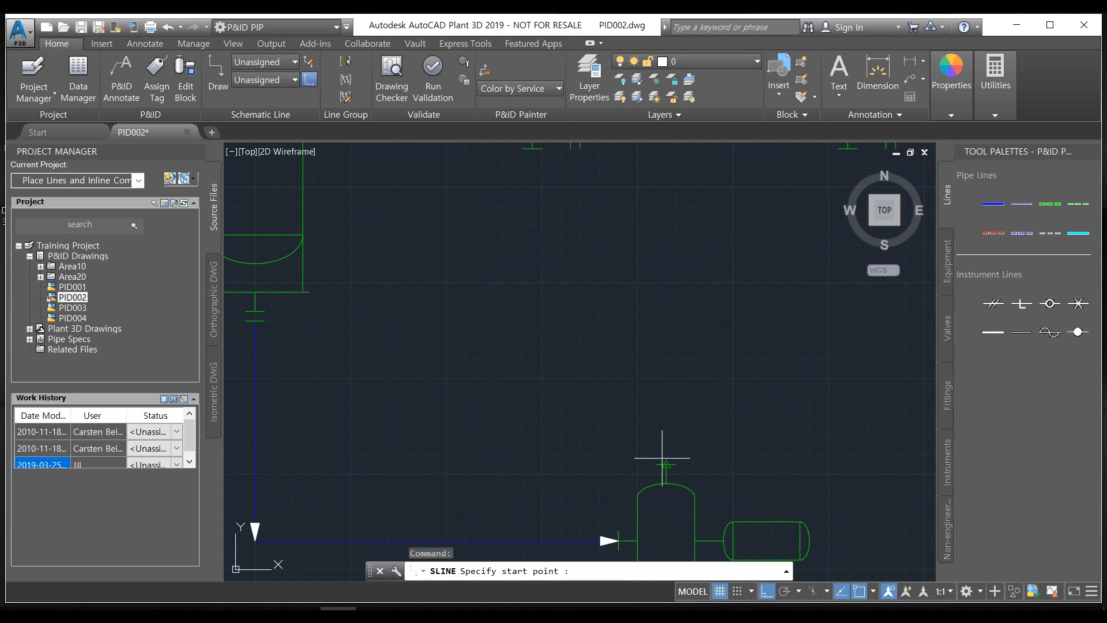
pyautogui.click(662, 458)
pyautogui.moveTo(767, 409); pyautogui.dragTo(711, 554, button='middle')
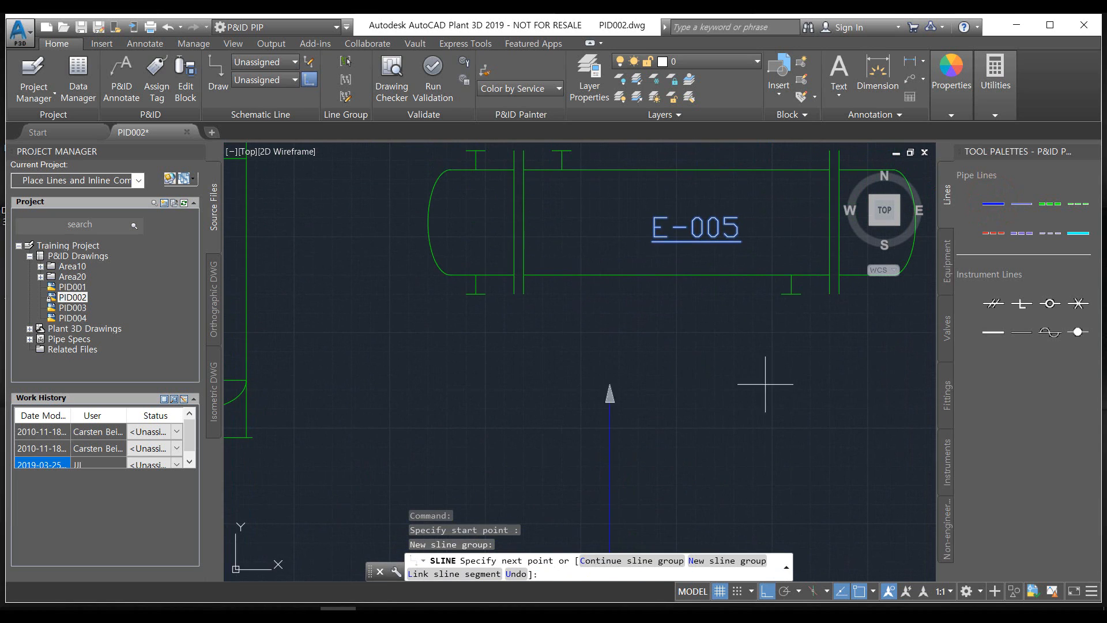
pyautogui.click(790, 296)
# Draw a Primary Line Segment from the second top nozzle of E-005 up and across to the upper right side of TK-005
pyautogui.scroll(-4, 663, 403)
pyautogui.moveTo(655, 396); pyautogui.dragTo(605, 500, button='middle')
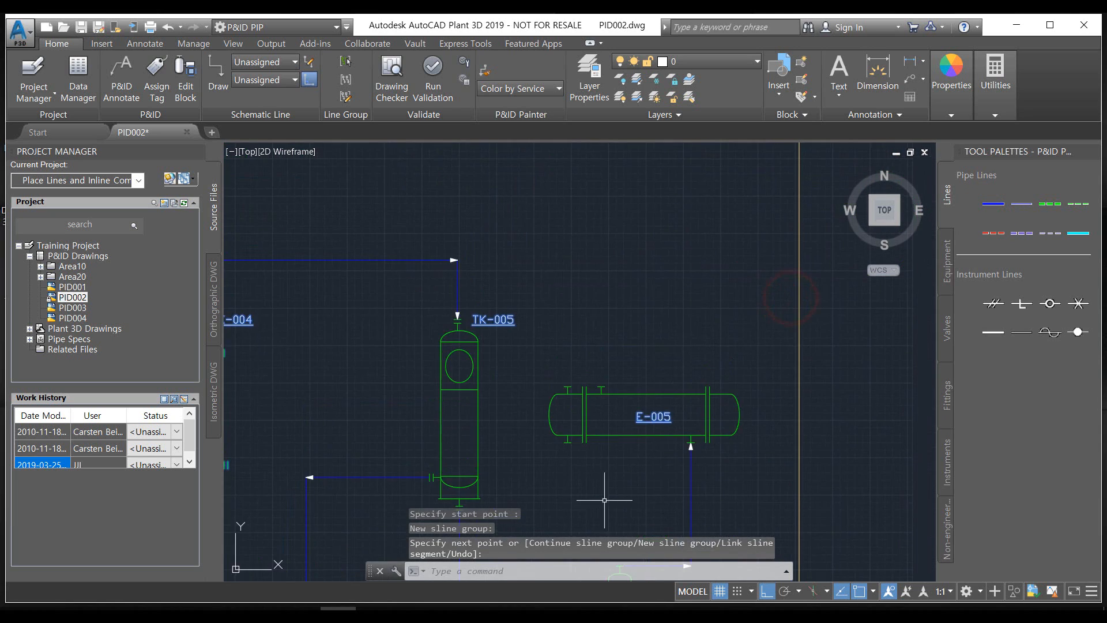
pyautogui.click(993, 205)
pyautogui.scroll(4, 584, 369)
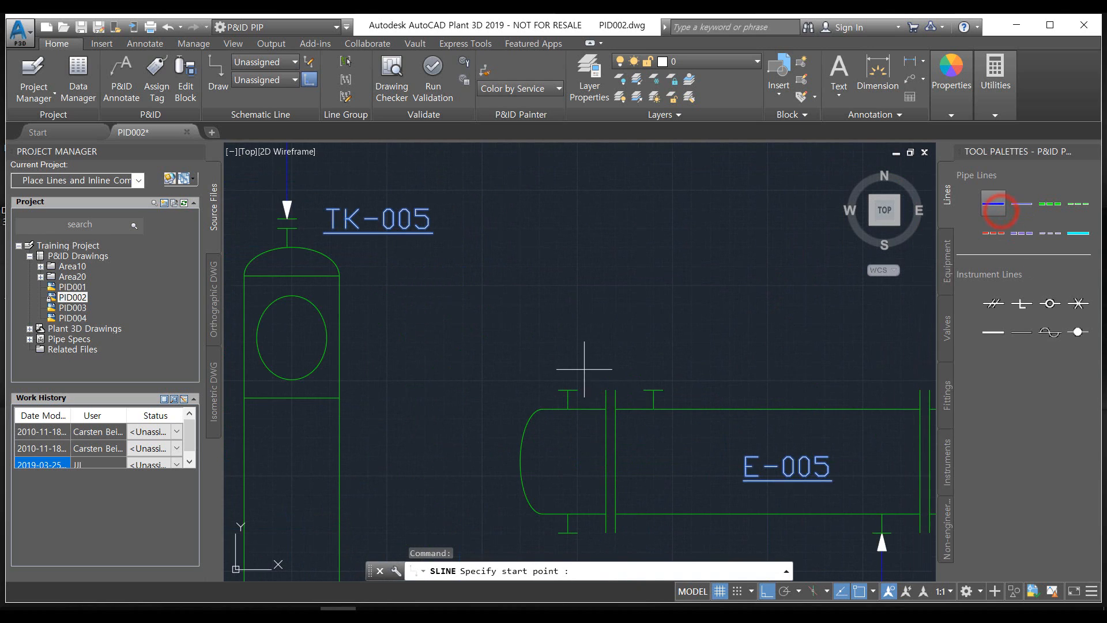
pyautogui.click(654, 385)
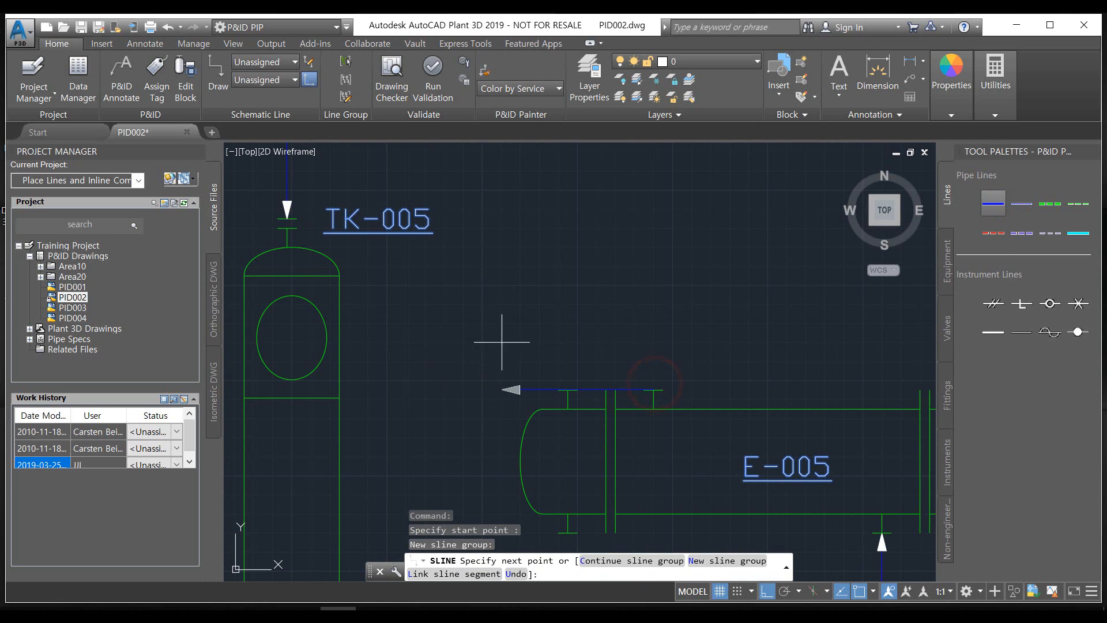
pyautogui.scroll(2, 340, 297)
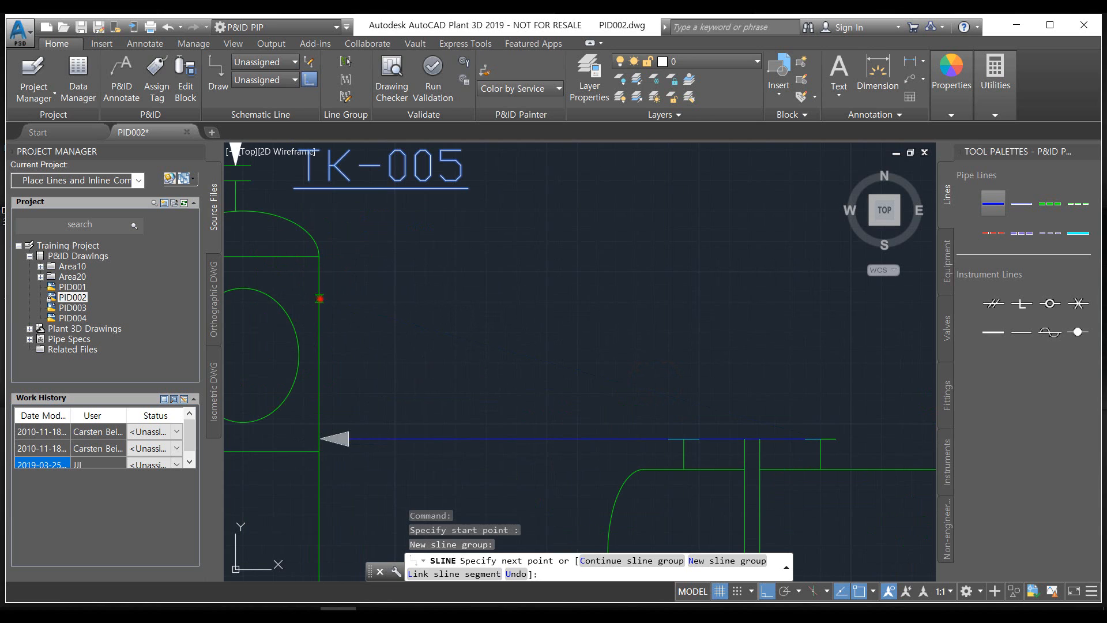
pyautogui.click(320, 299)
pyautogui.scroll(-3, 421, 408)
# Draw a Primary Line Segment from the lower left of the sheet across below TK-006 and up to the corner of the TK-005 to P-005 line
pyautogui.click(987, 207)
pyautogui.scroll(-3, 356, 488)
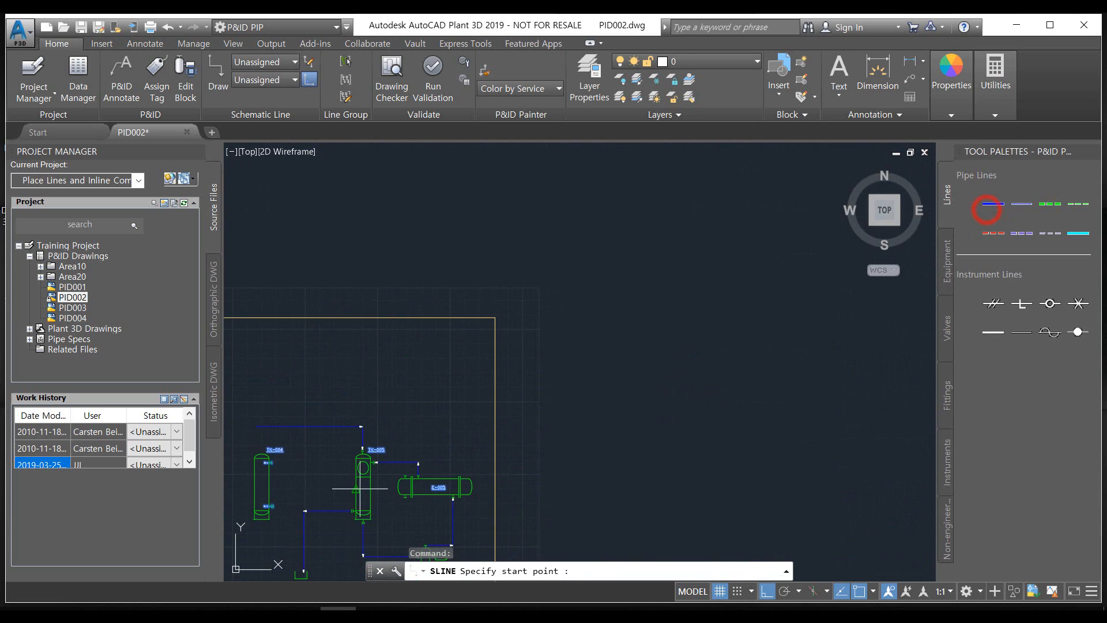
pyautogui.moveTo(375, 476)
pyautogui.mouseDown(button='middle')
pyautogui.moveTo(544, 239)
pyautogui.moveTo(614, 181)
pyautogui.mouseUp(button='middle')
pyautogui.scroll(2, 542, 265)
pyautogui.scroll(3, 452, 306)
pyautogui.scroll(-3, 315, 391)
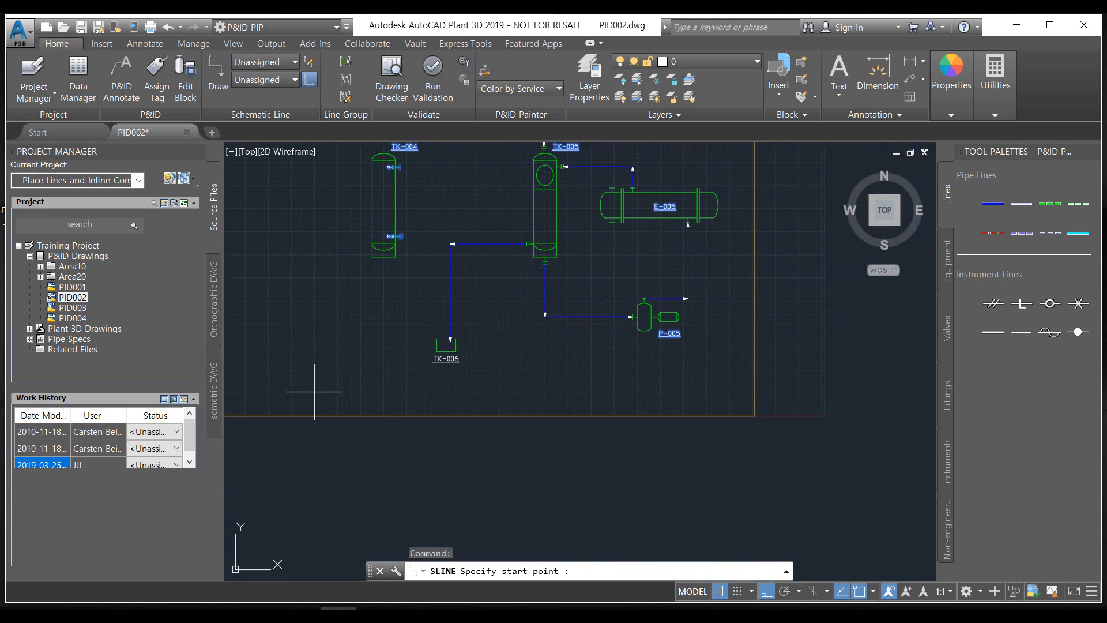
pyautogui.click(292, 386)
pyautogui.scroll(2, 509, 386)
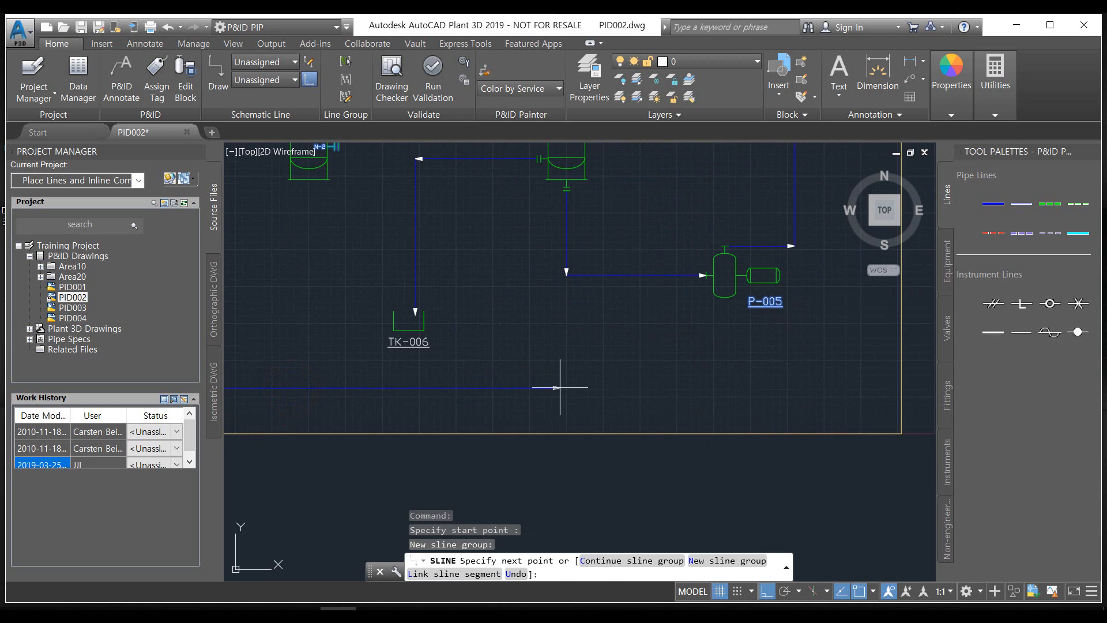
pyautogui.click(563, 387)
pyautogui.scroll(2, 572, 258)
pyautogui.click(566, 275)
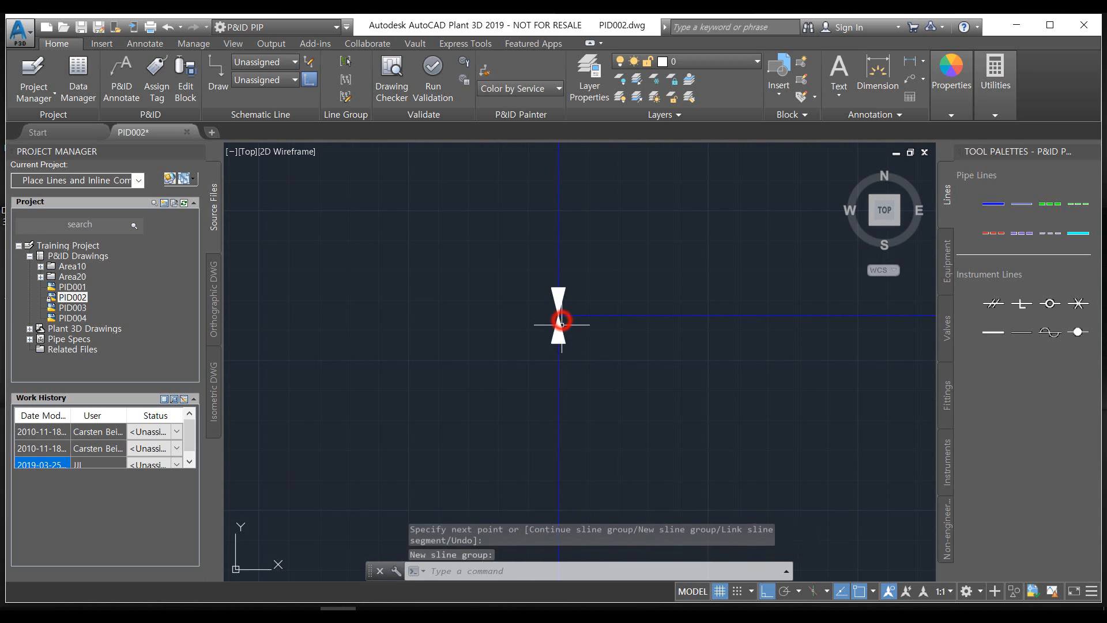
pyautogui.moveTo(551, 375); pyautogui.dragTo(478, 383, button='middle')
pyautogui.scroll(-2, 480, 381)
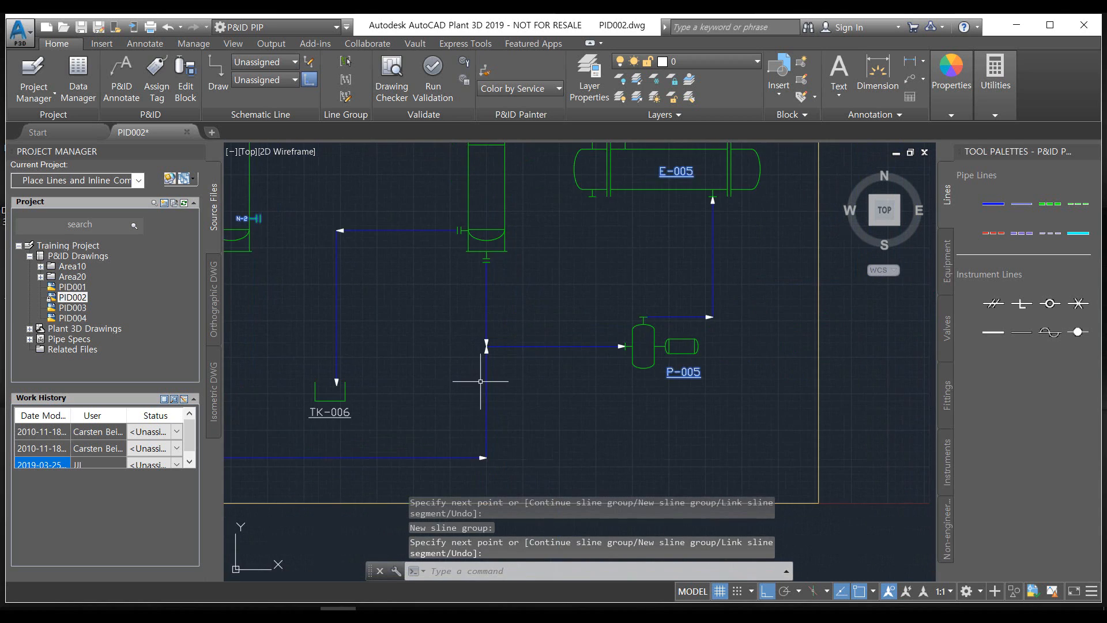
pyautogui.scroll(-2, 566, 340)
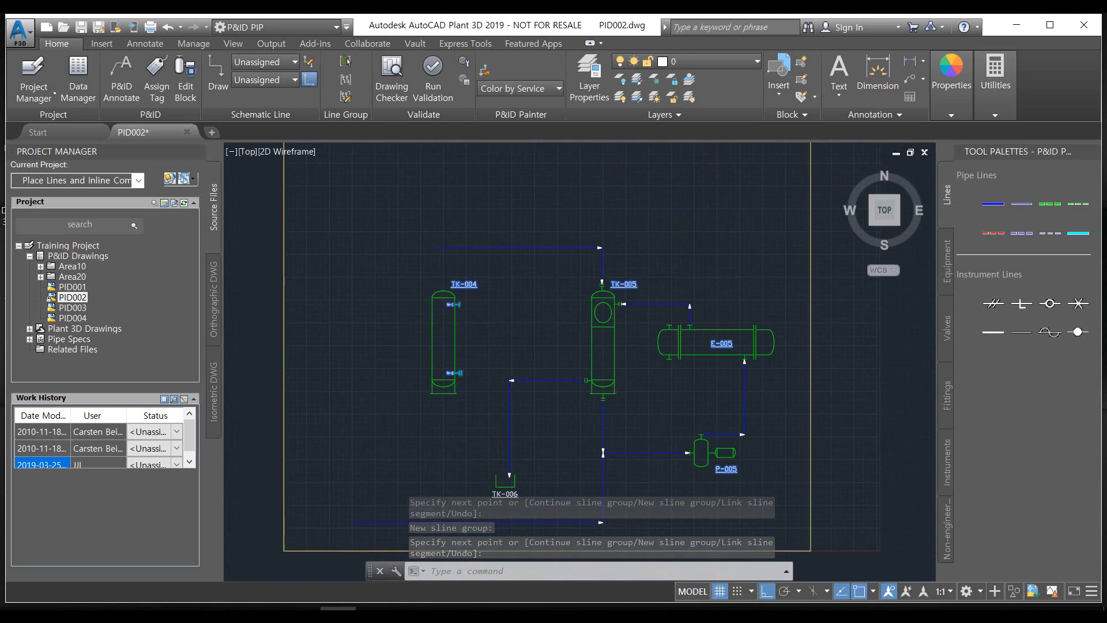
pyautogui.scroll(2, 638, 440)
pyautogui.scroll(1, 708, 533)
pyautogui.click(374, 614)
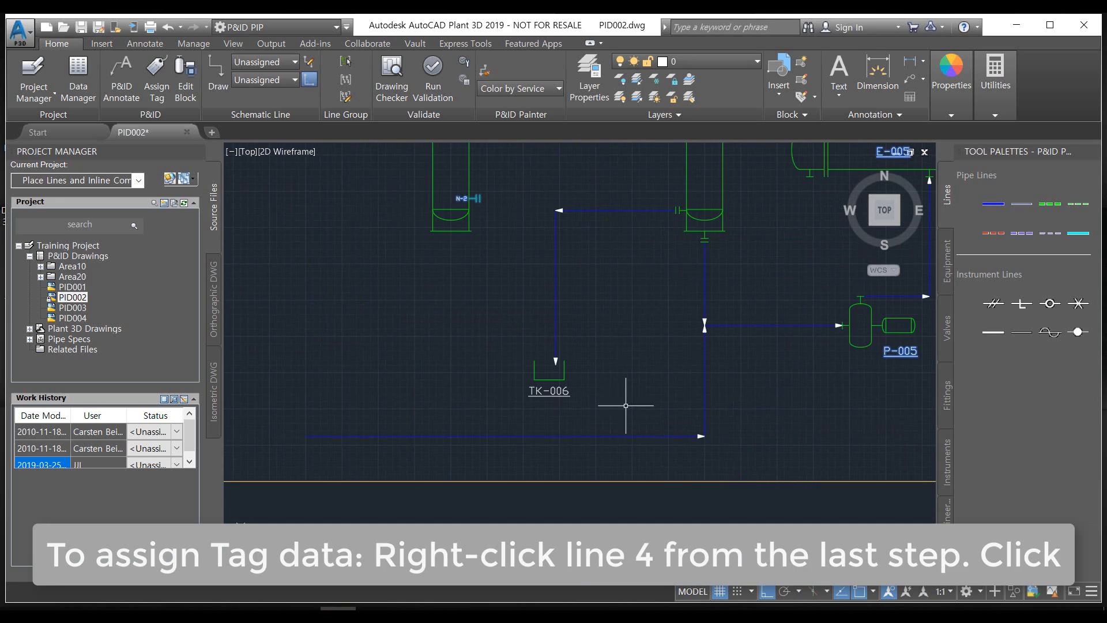
# Fill in the tag of the pipe line below TK-006 with size 10", spec 16HC01, service CWR and line number 111
pyautogui.click(520, 436)
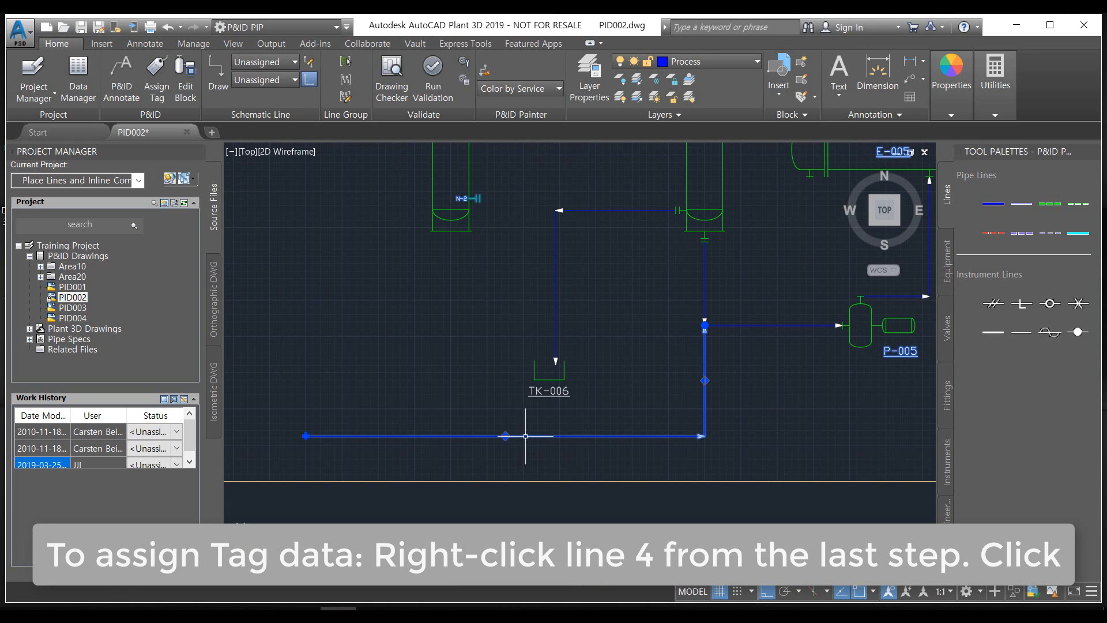
pyautogui.rightClick(525, 436)
pyautogui.click(600, 63)
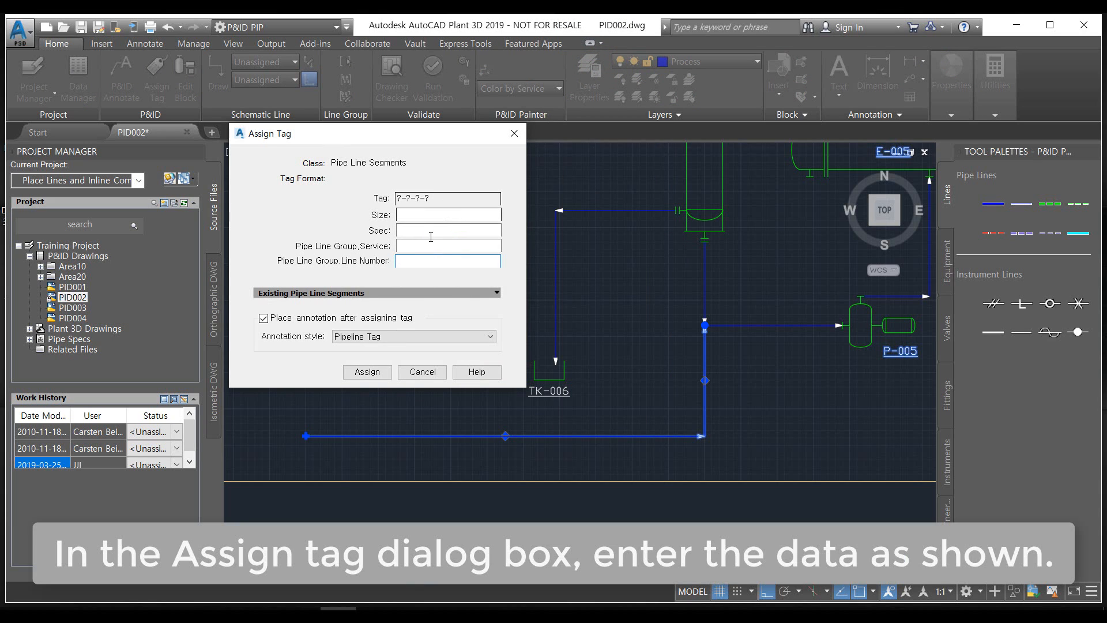
pyautogui.click(435, 213)
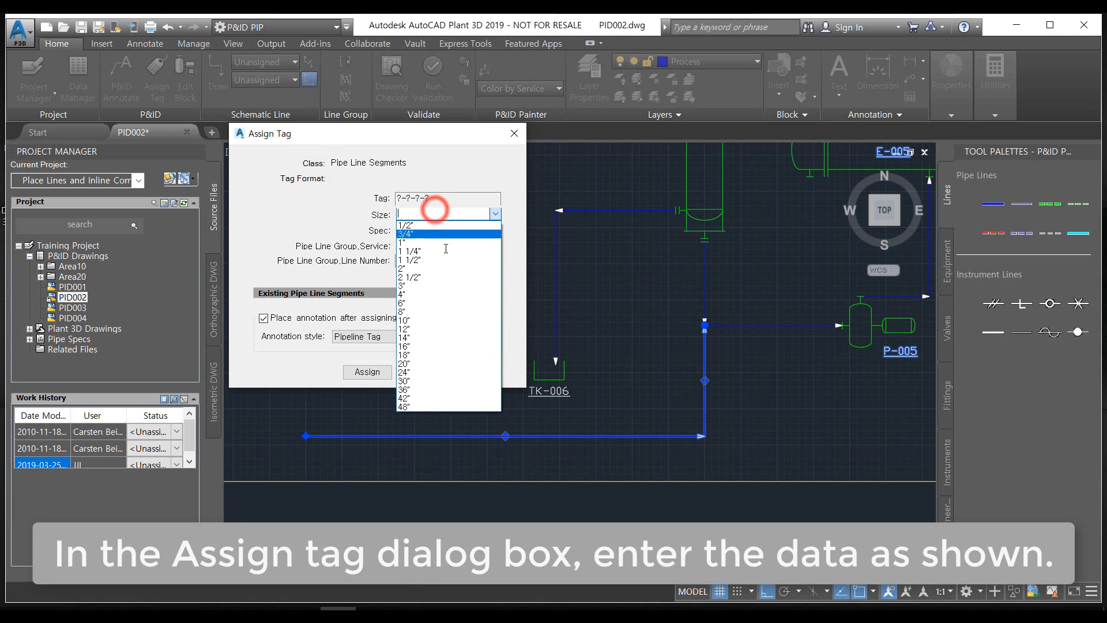
pyautogui.click(415, 324)
pyautogui.click(428, 230)
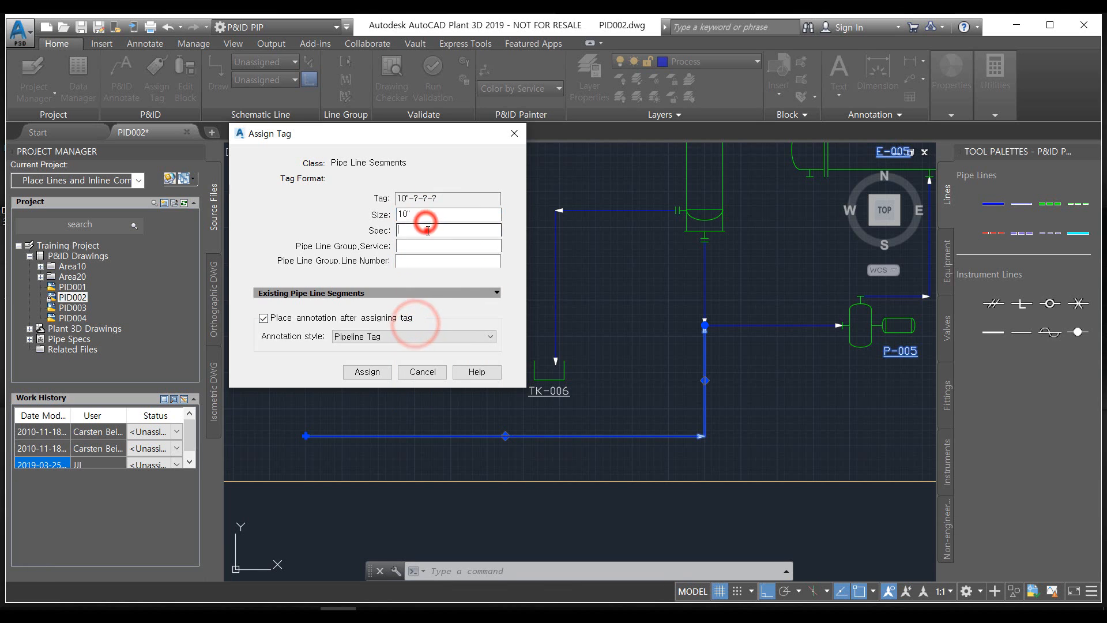
pyautogui.click(418, 289)
pyautogui.click(414, 242)
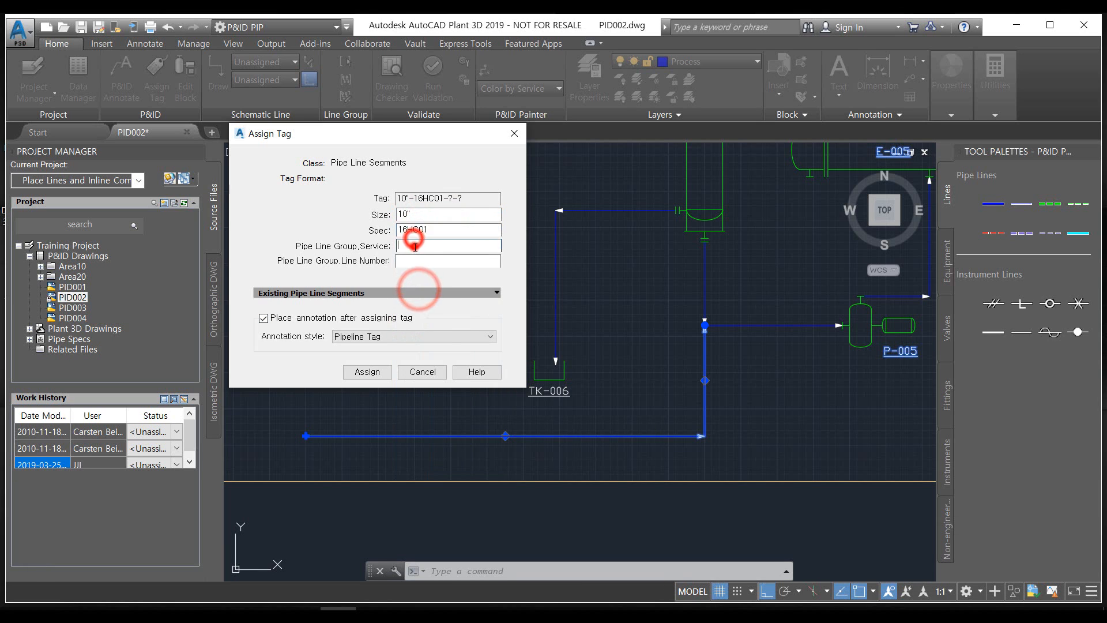
pyautogui.click(412, 345)
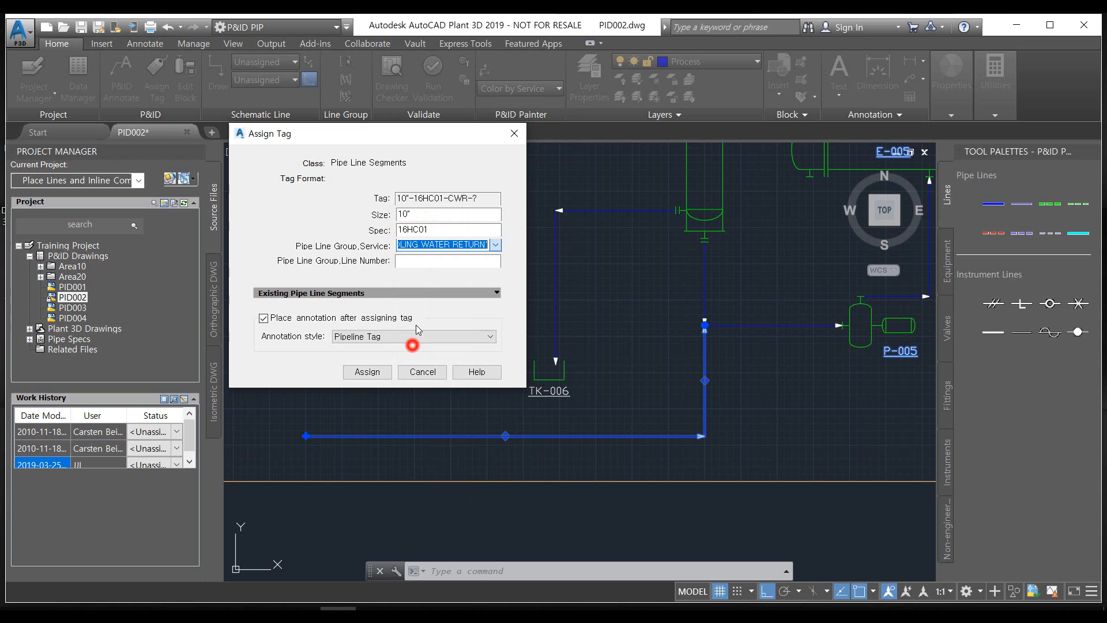
pyautogui.click(431, 259)
pyautogui.write('0')
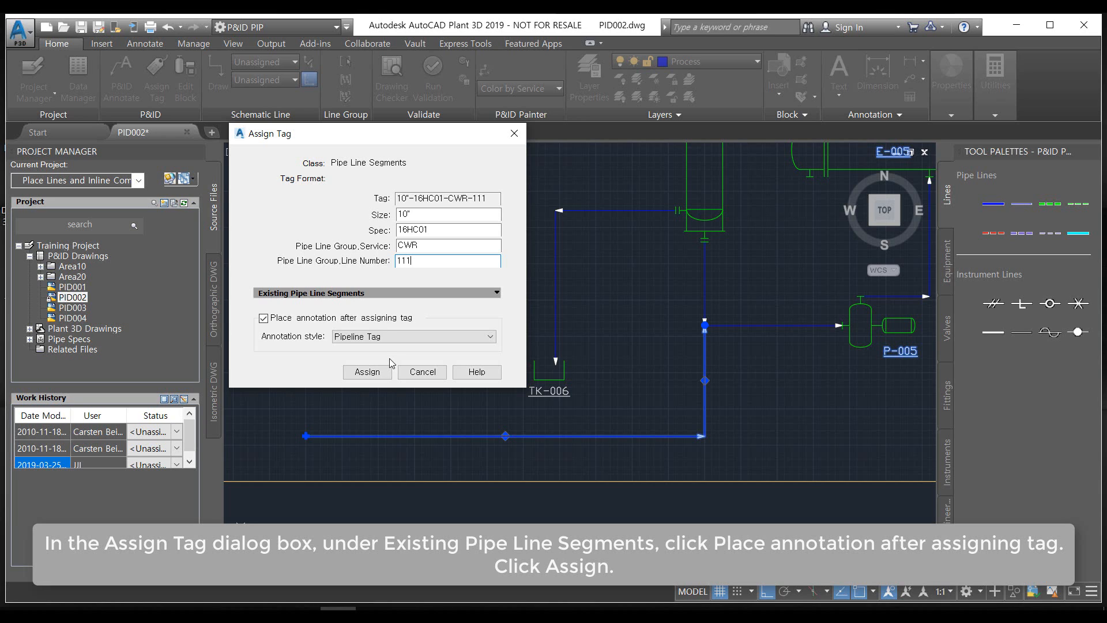
# Assign the tag and place its Pipeline Tag annotation just below the horizontal run of the line
pyautogui.click(376, 372)
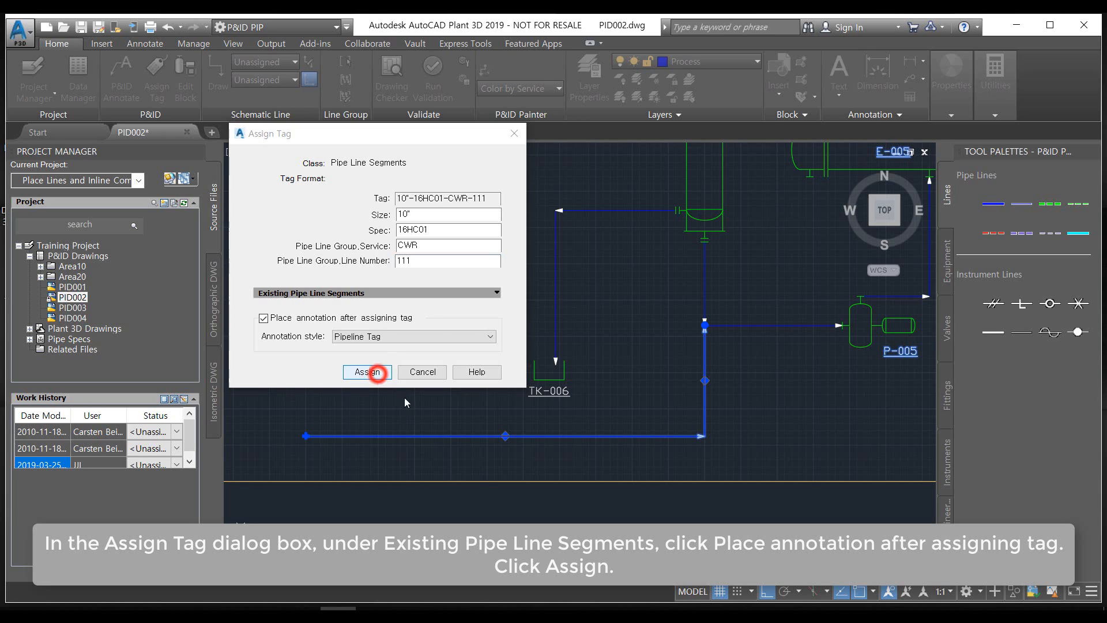
pyautogui.scroll(6, 507, 447)
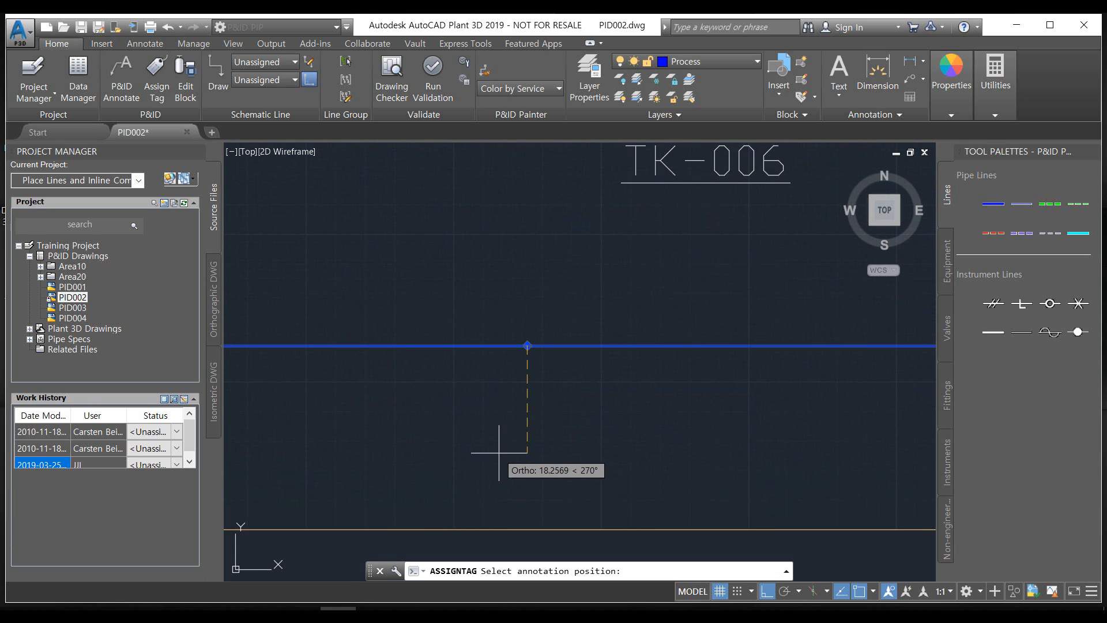
pyautogui.click(514, 359)
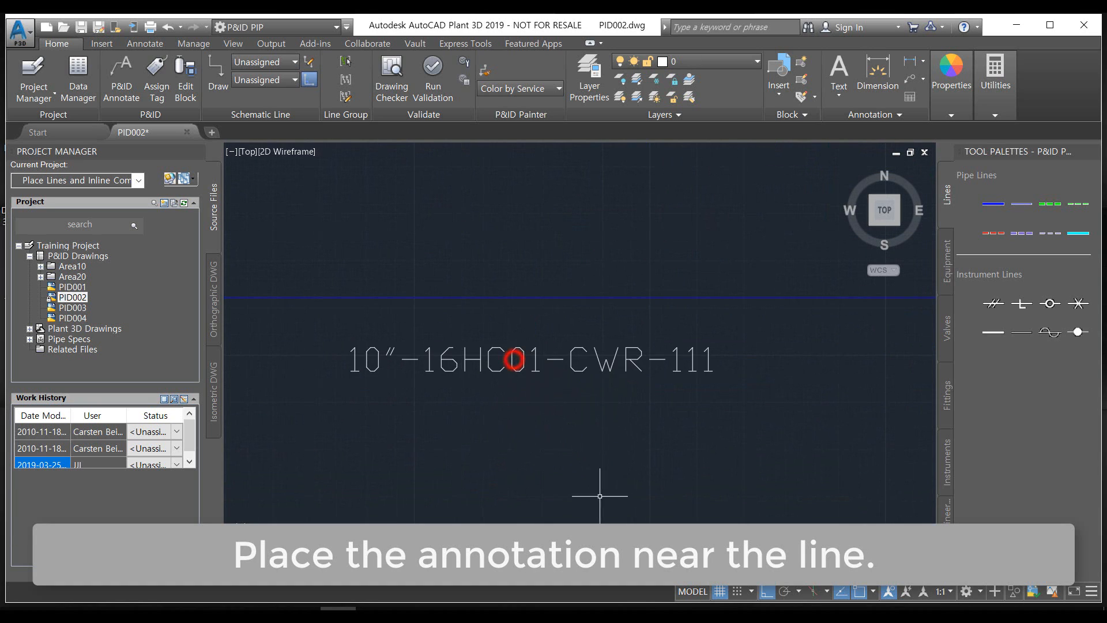
pyautogui.scroll(-6, 635, 470)
pyautogui.moveTo(676, 466)
pyautogui.mouseDown(button='middle')
pyautogui.moveTo(557, 461)
pyautogui.moveTo(406, 479)
pyautogui.mouseUp(button='middle')
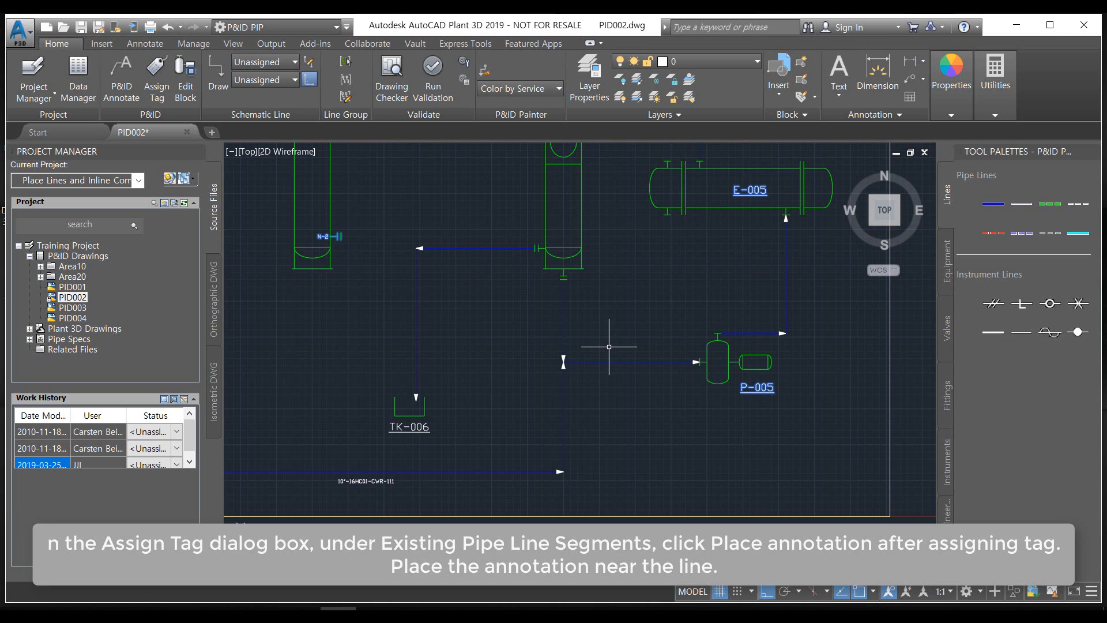
pyautogui.scroll(2, 607, 349)
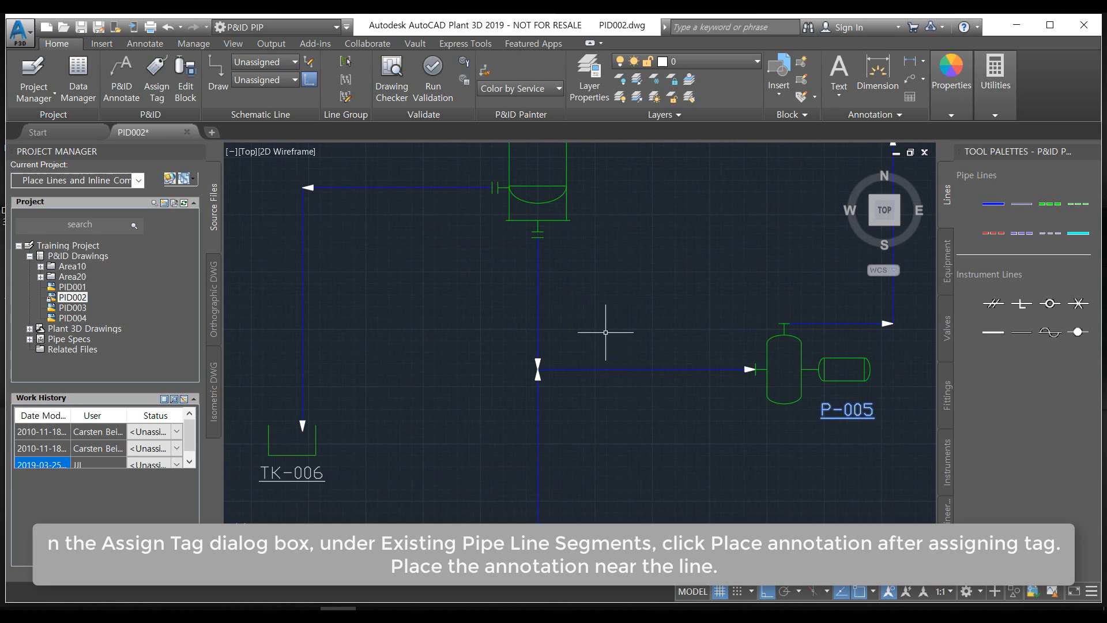
pyautogui.click(617, 368)
pyautogui.rightClick(616, 369)
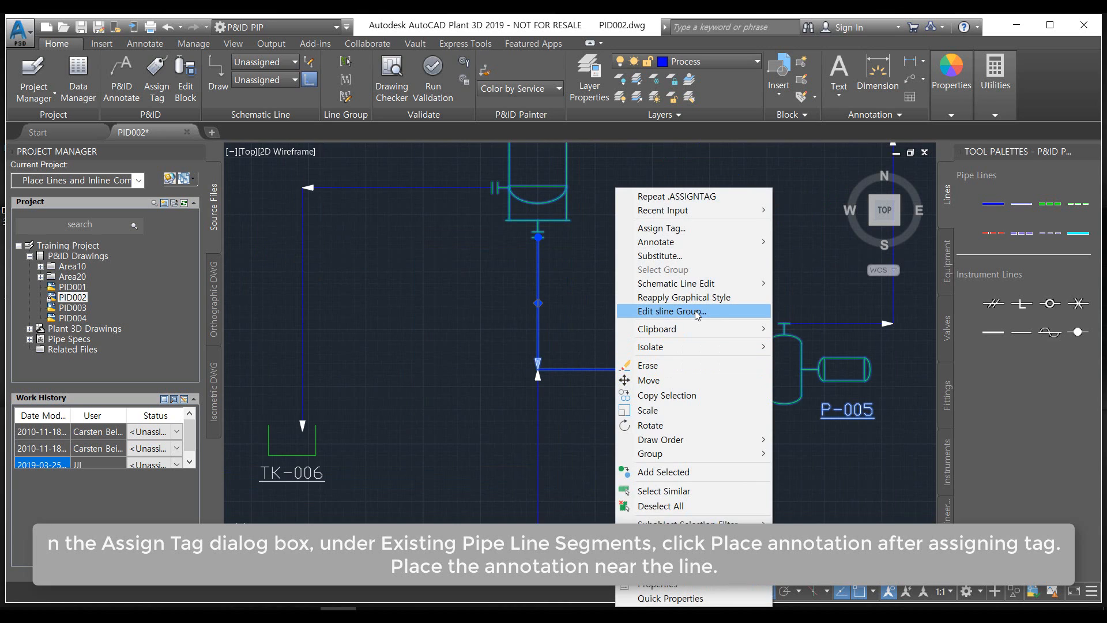
pyautogui.click(669, 229)
pyautogui.click(416, 215)
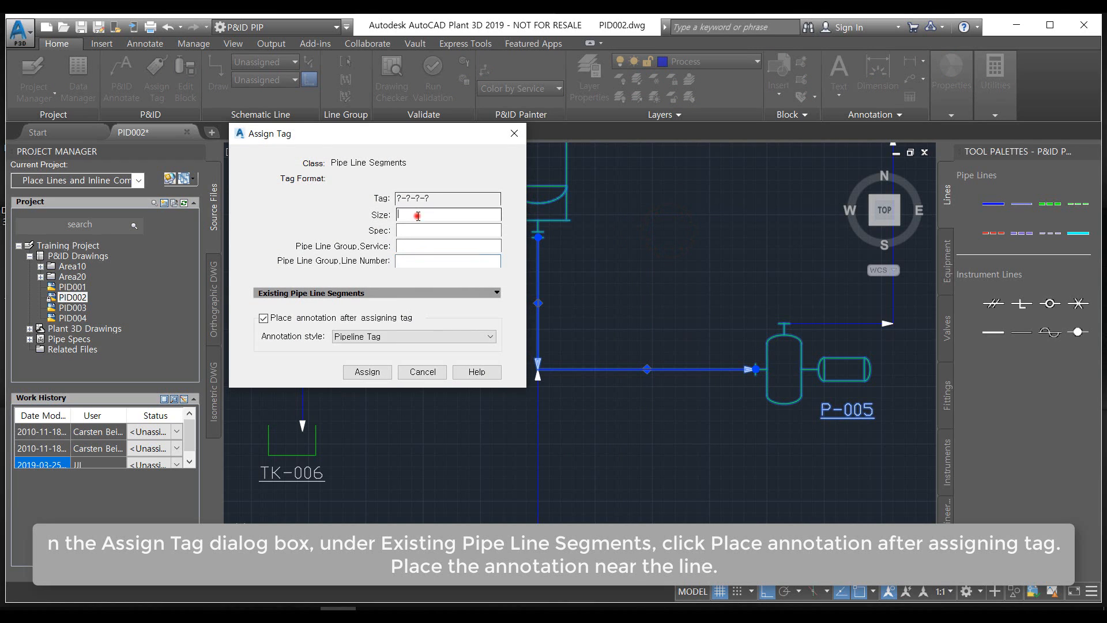
pyautogui.click(300, 317)
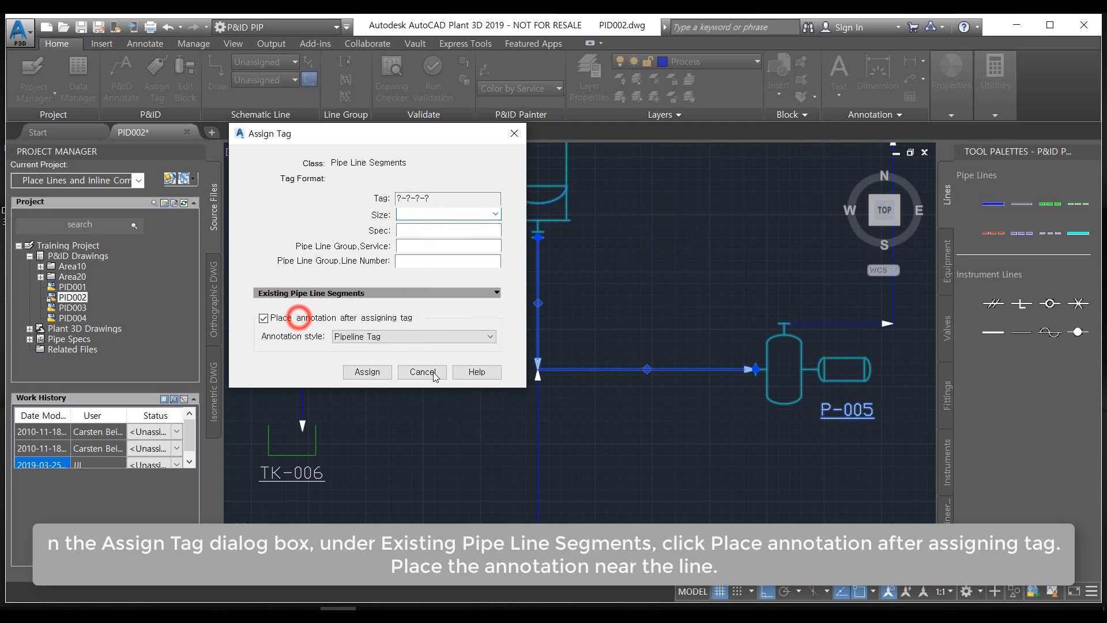
pyautogui.click(416, 372)
pyautogui.rightClick(584, 371)
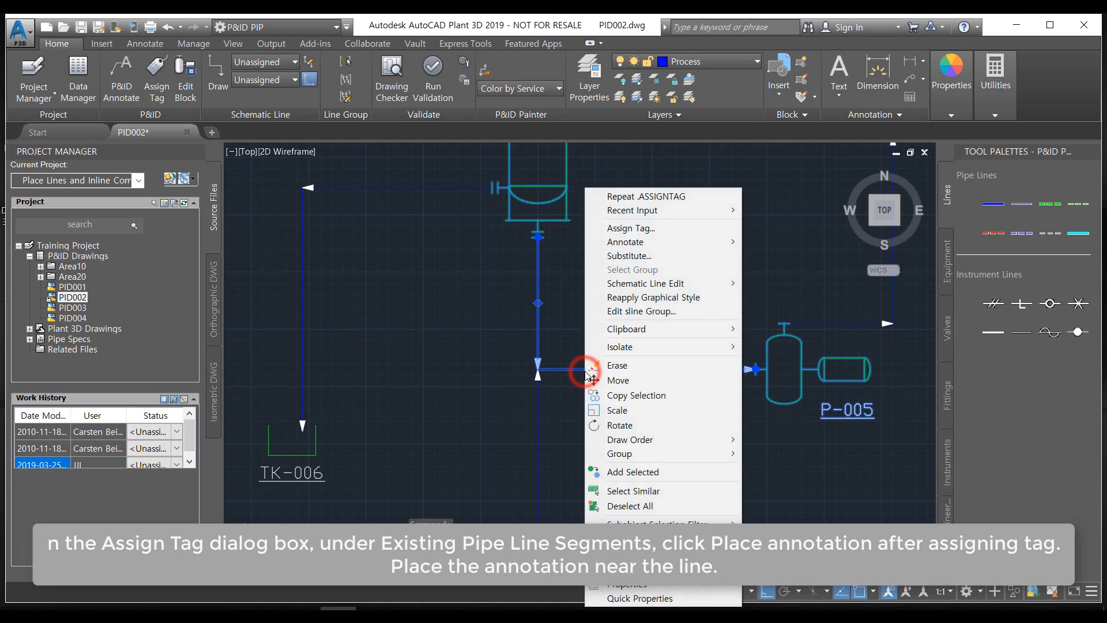
pyautogui.click(617, 228)
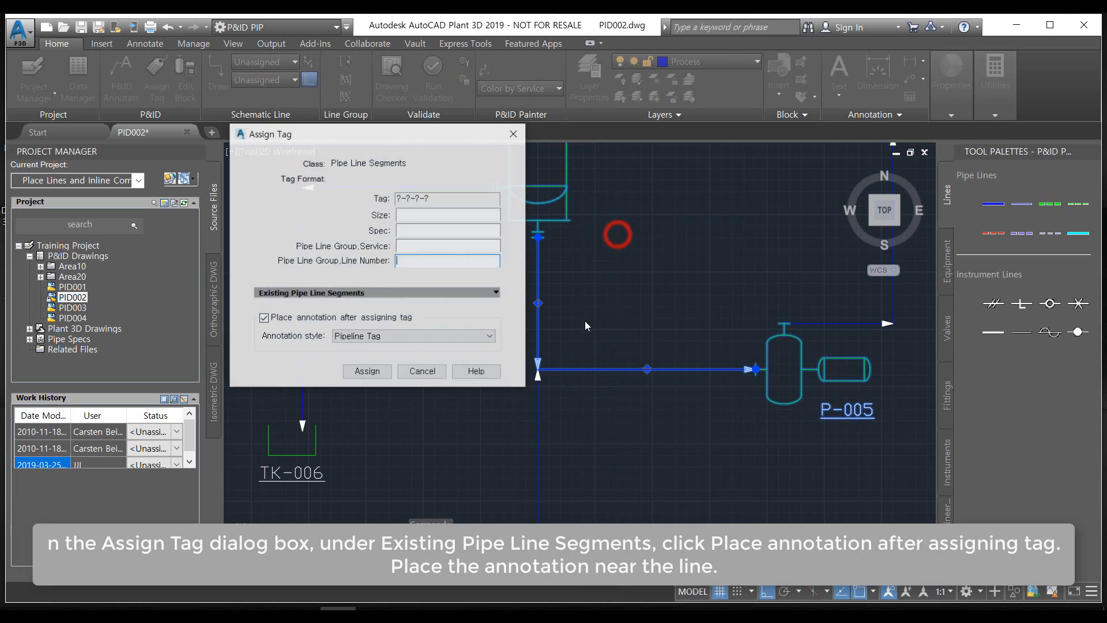
pyautogui.click(429, 213)
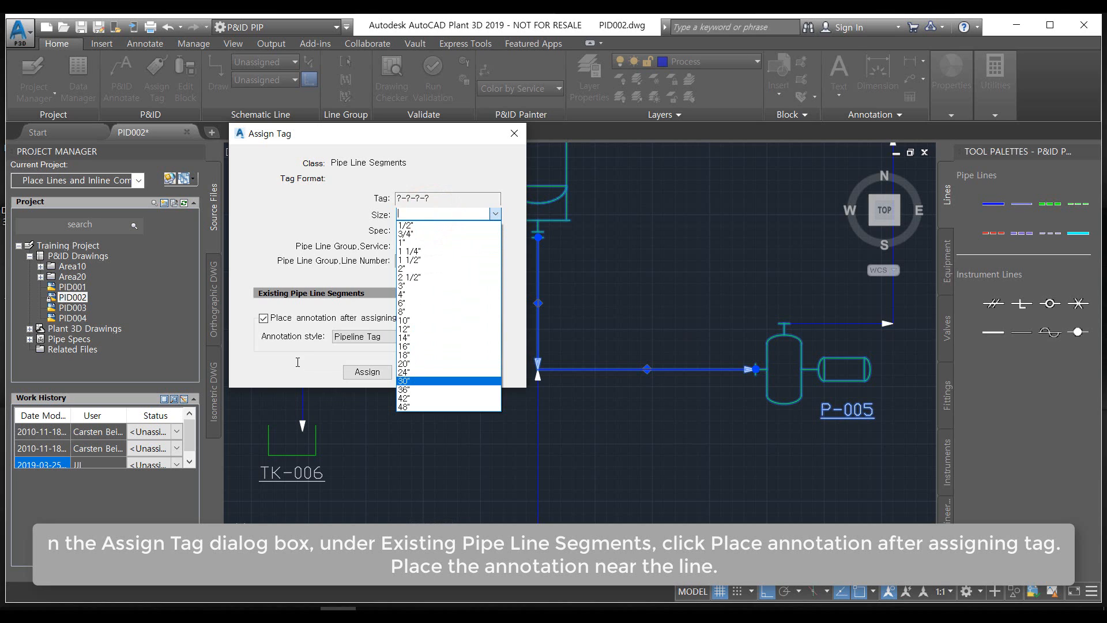
pyautogui.click(521, 138)
pyautogui.click(513, 134)
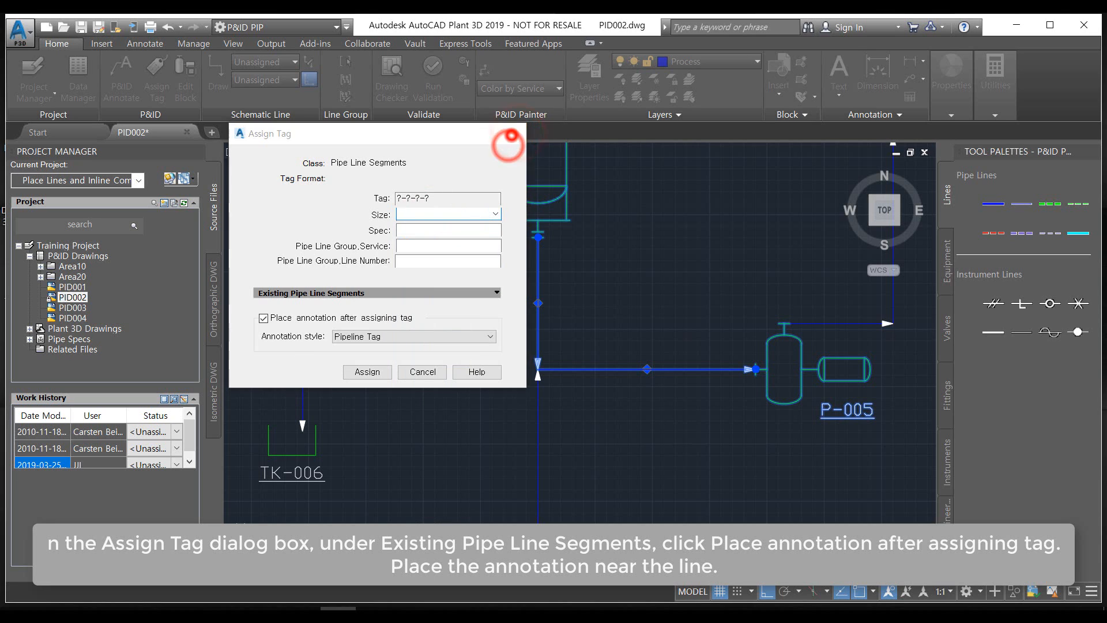
pyautogui.moveTo(430, 535); pyautogui.dragTo(544, 458, button='middle')
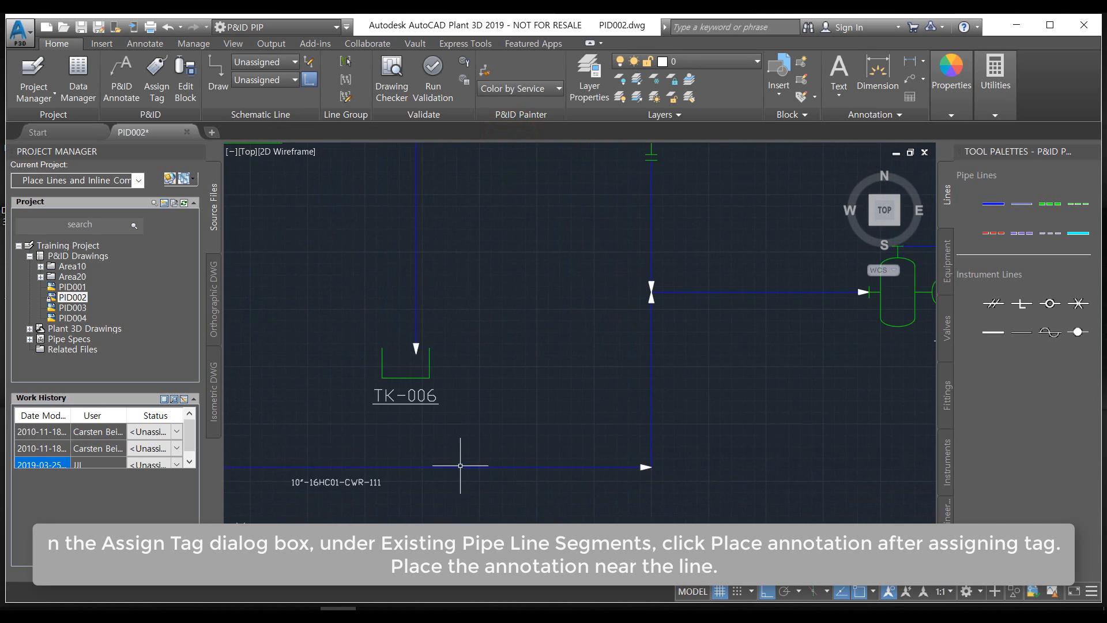
pyautogui.click(333, 470)
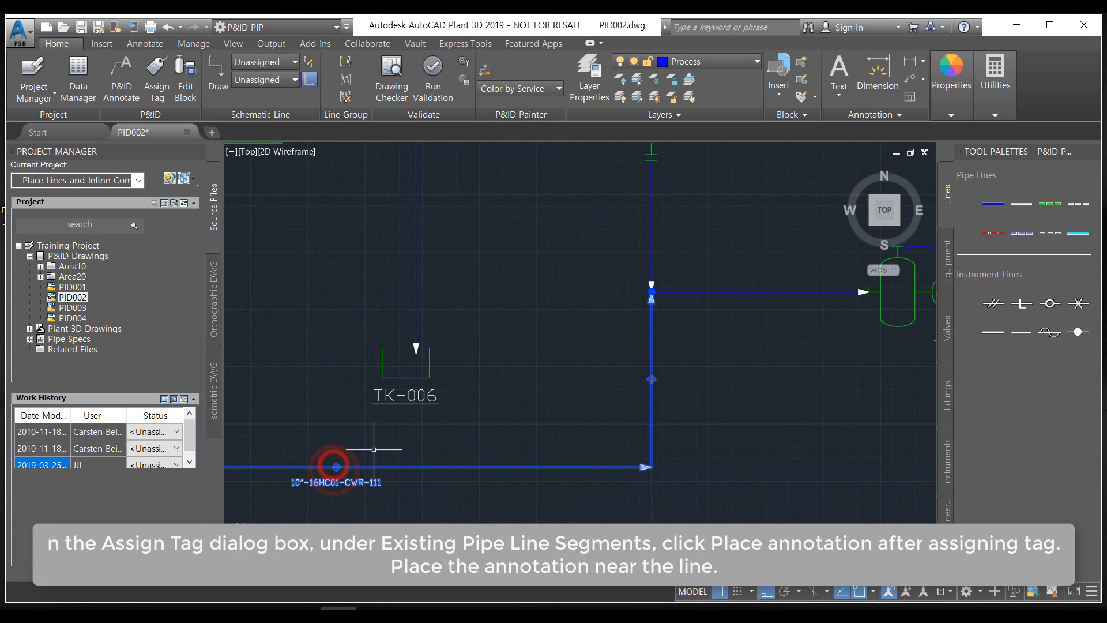
pyautogui.scroll(-2, 472, 411)
pyautogui.scroll(3, 538, 375)
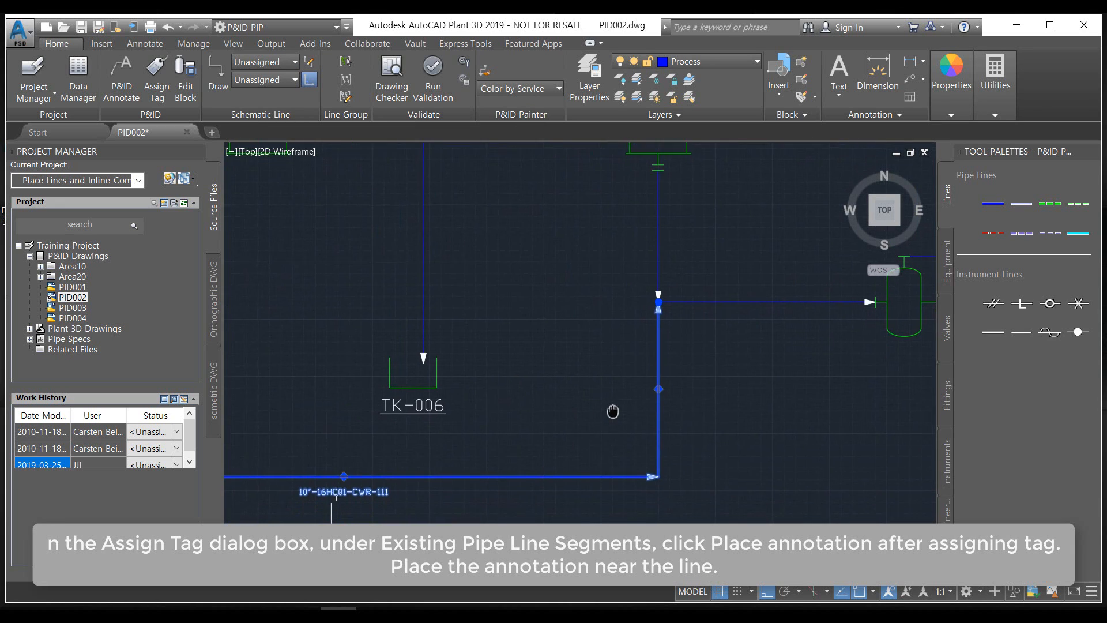
pyautogui.click(661, 393)
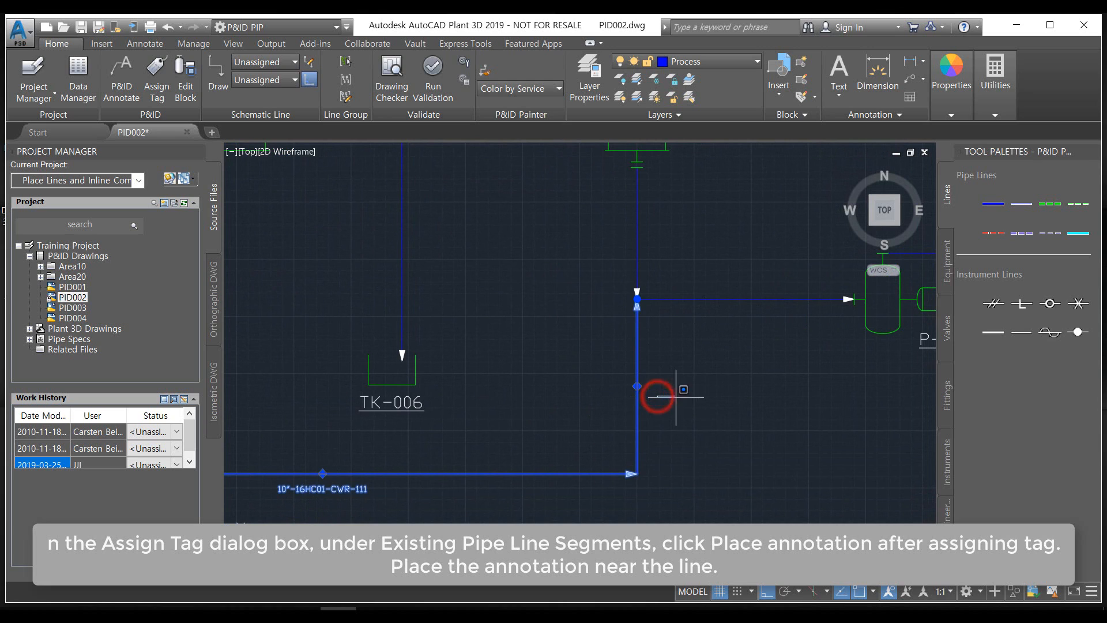
# Begin the tag of the pipe line from the bottom of TK-005 to the pump with size 10" and spec 16HC01
pyautogui.rightClick(723, 301)
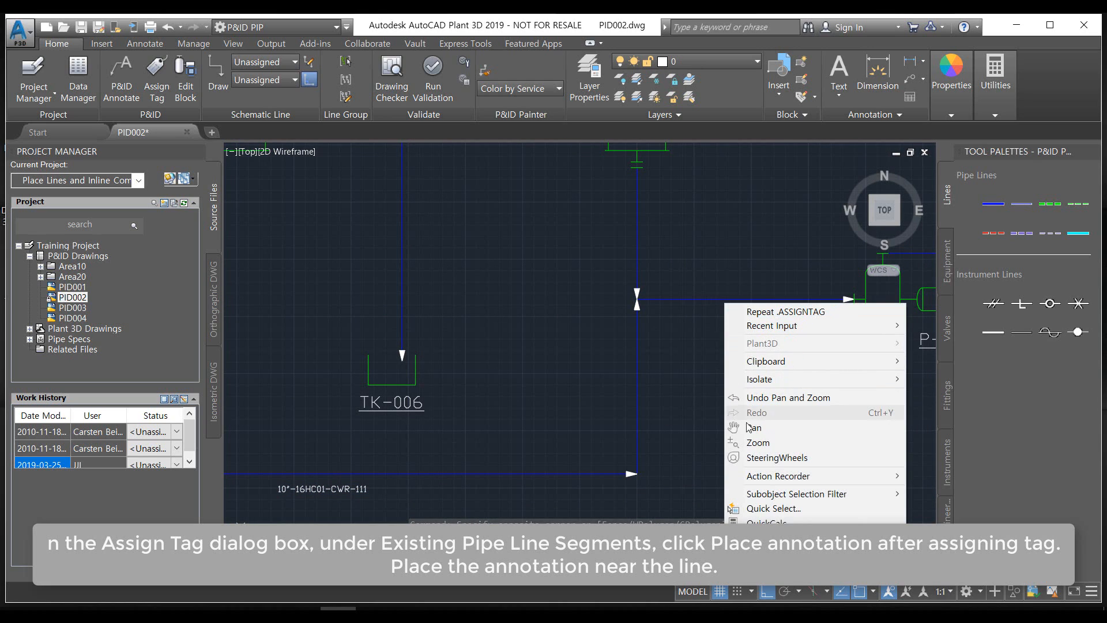
pyautogui.click(685, 338)
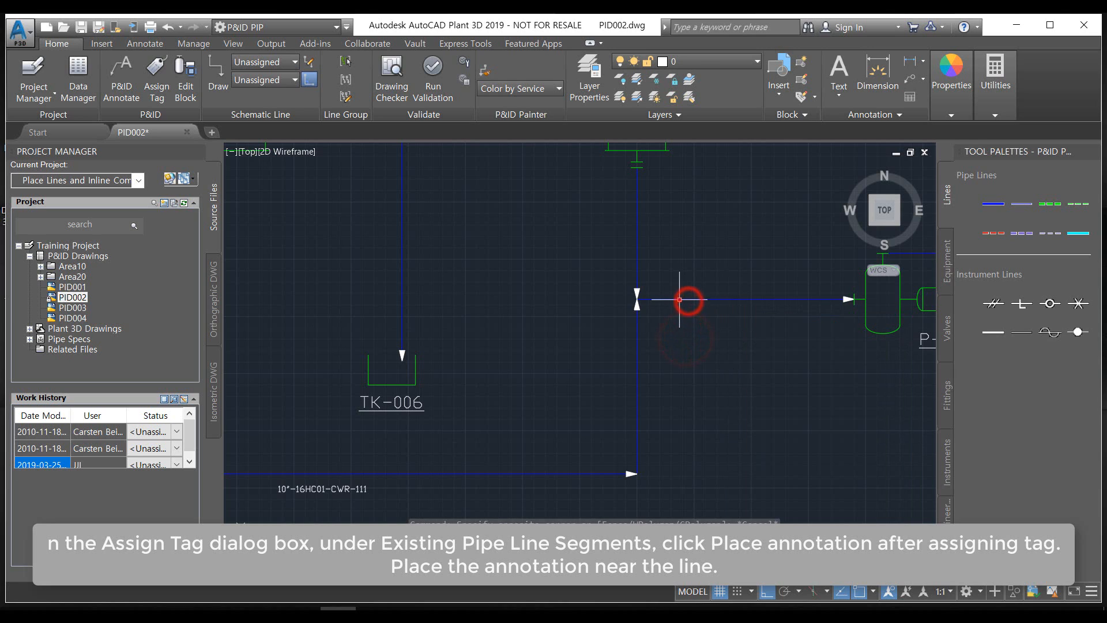
pyautogui.click(680, 301)
pyautogui.rightClick(698, 308)
pyautogui.click(750, 229)
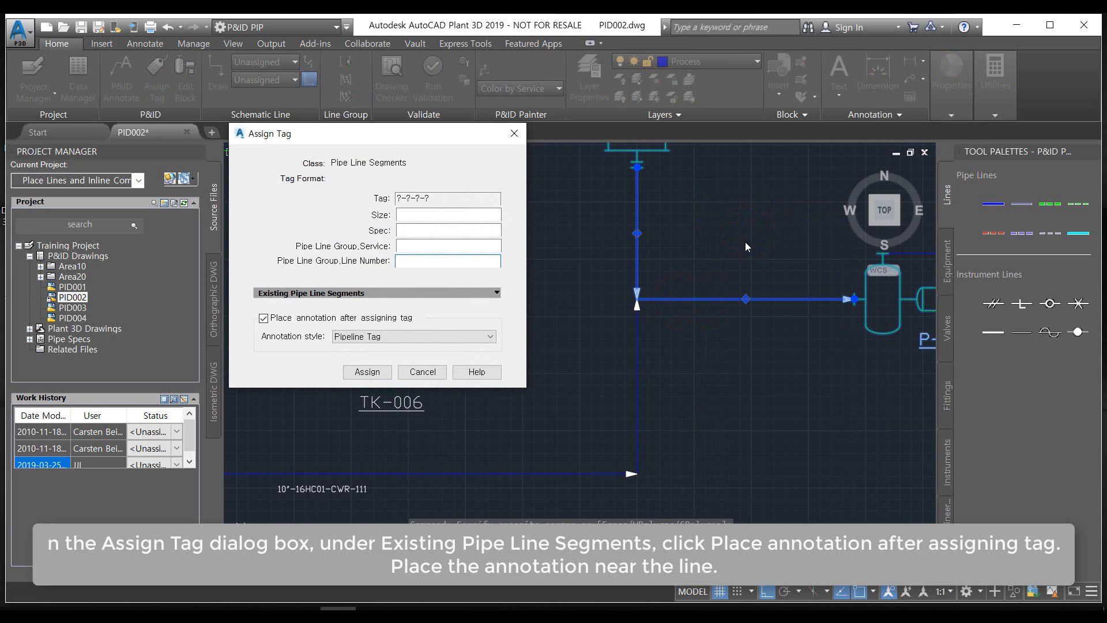
pyautogui.click(472, 215)
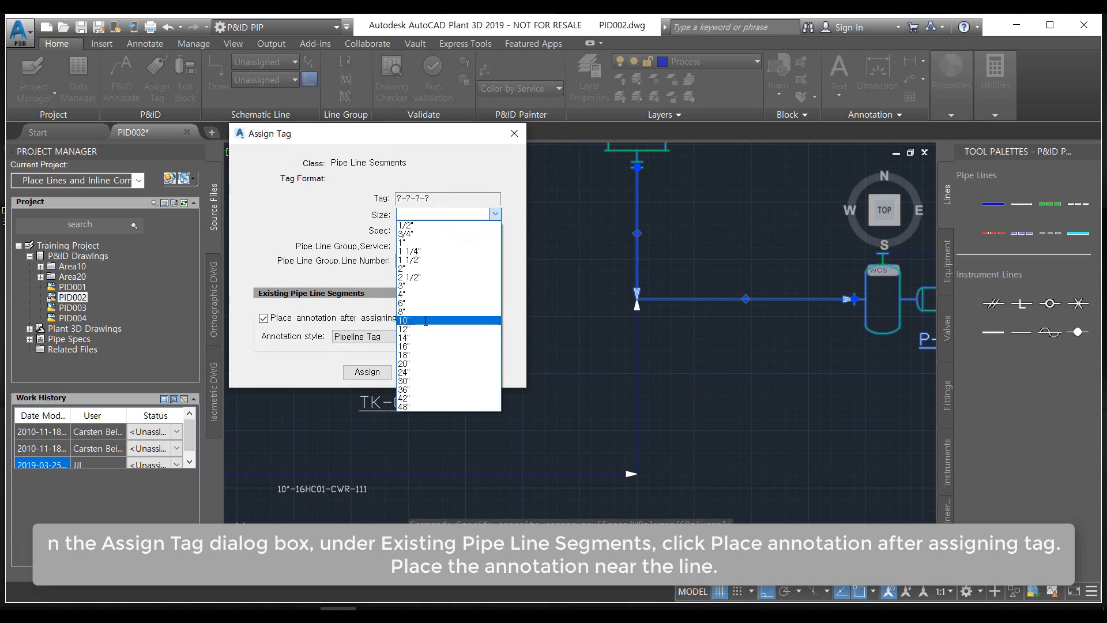
pyautogui.click(424, 319)
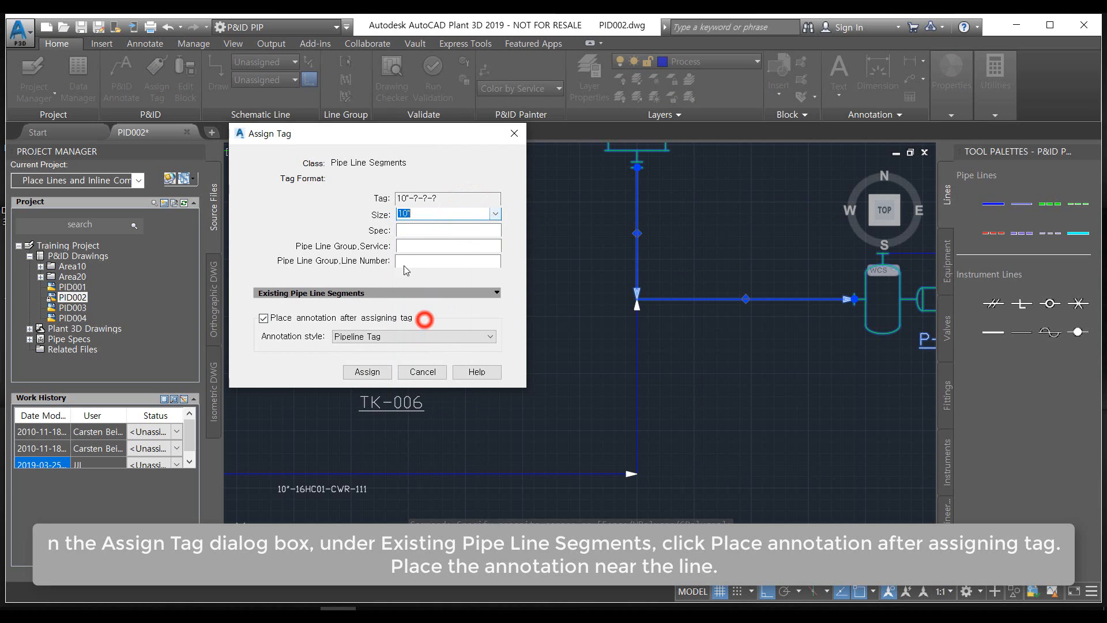
pyautogui.click(429, 232)
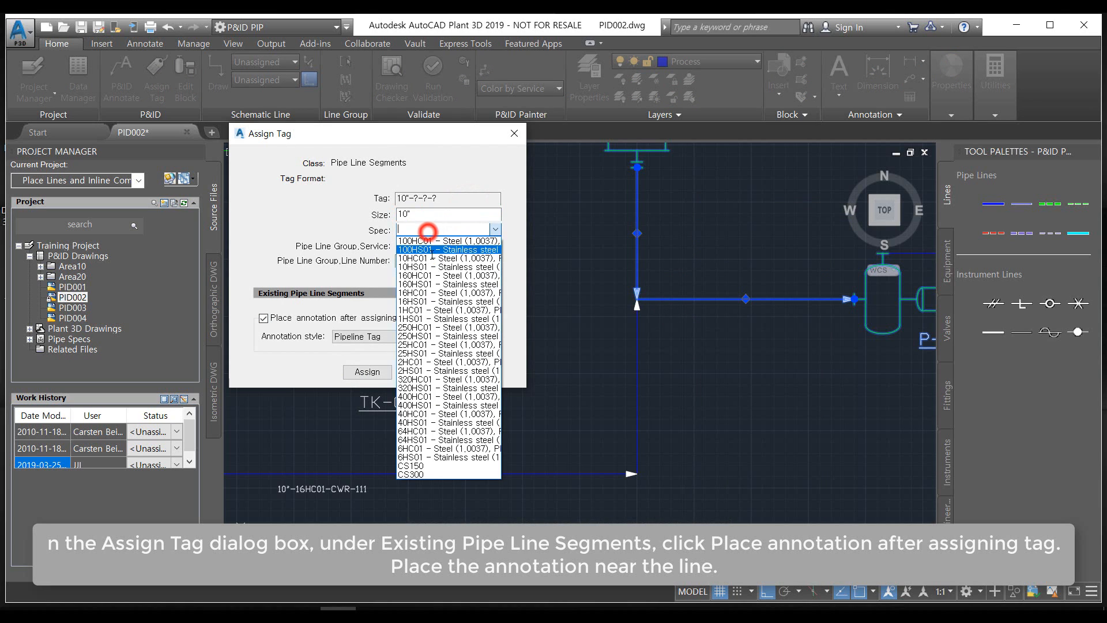
pyautogui.click(445, 292)
# Set the tag's service to CWR and line number to 112, and place its Pipeline Tag annotation just below the line's horizontal run
pyautogui.click(432, 246)
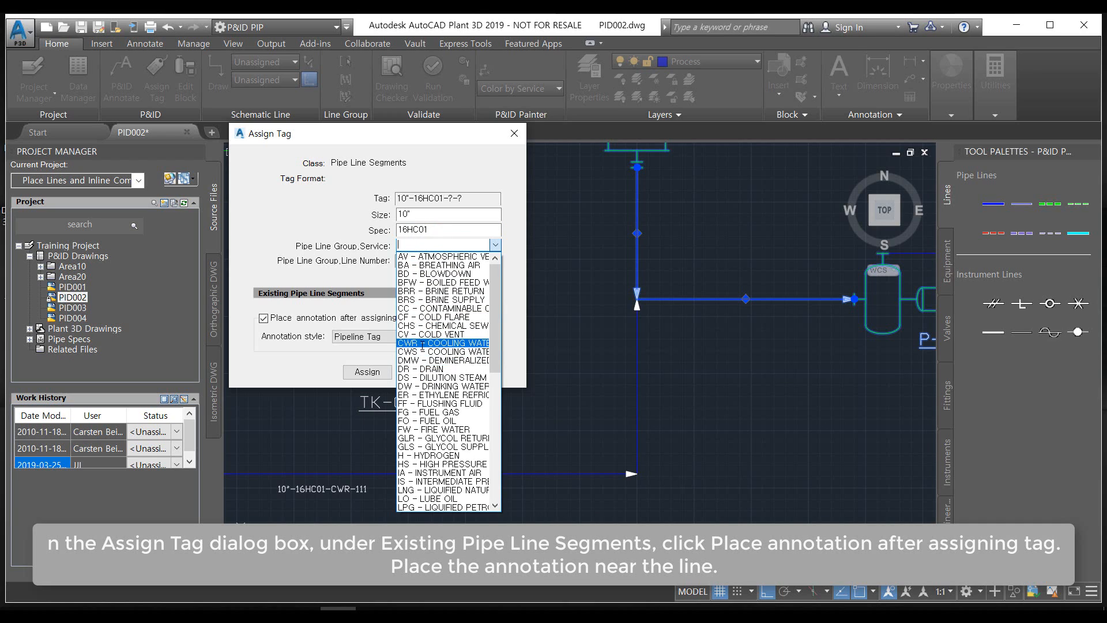
pyautogui.click(421, 342)
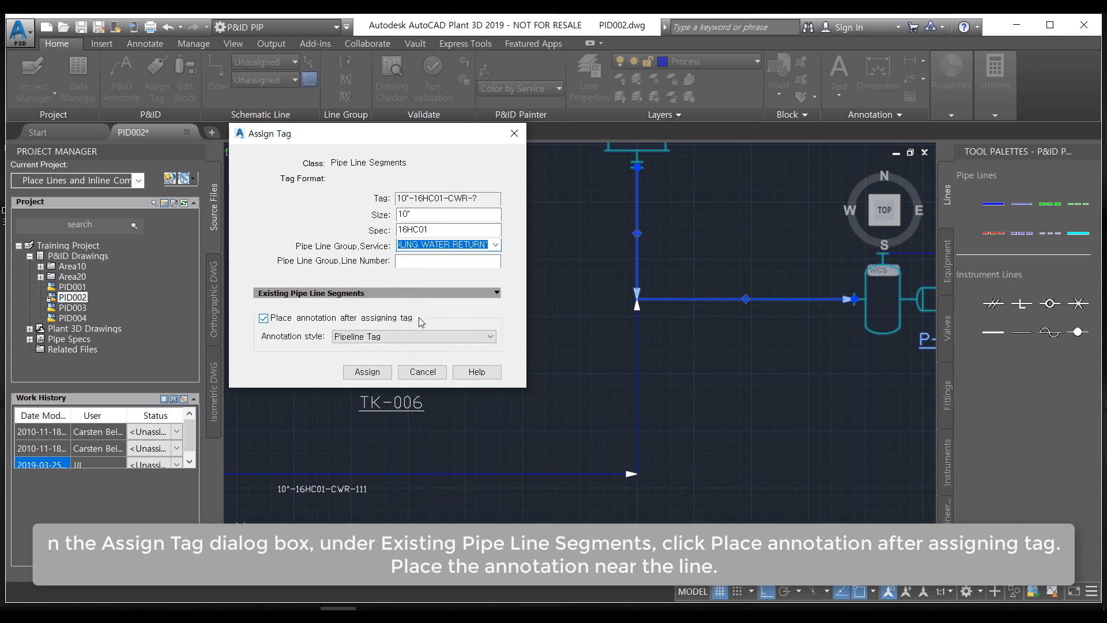
pyautogui.click(449, 261)
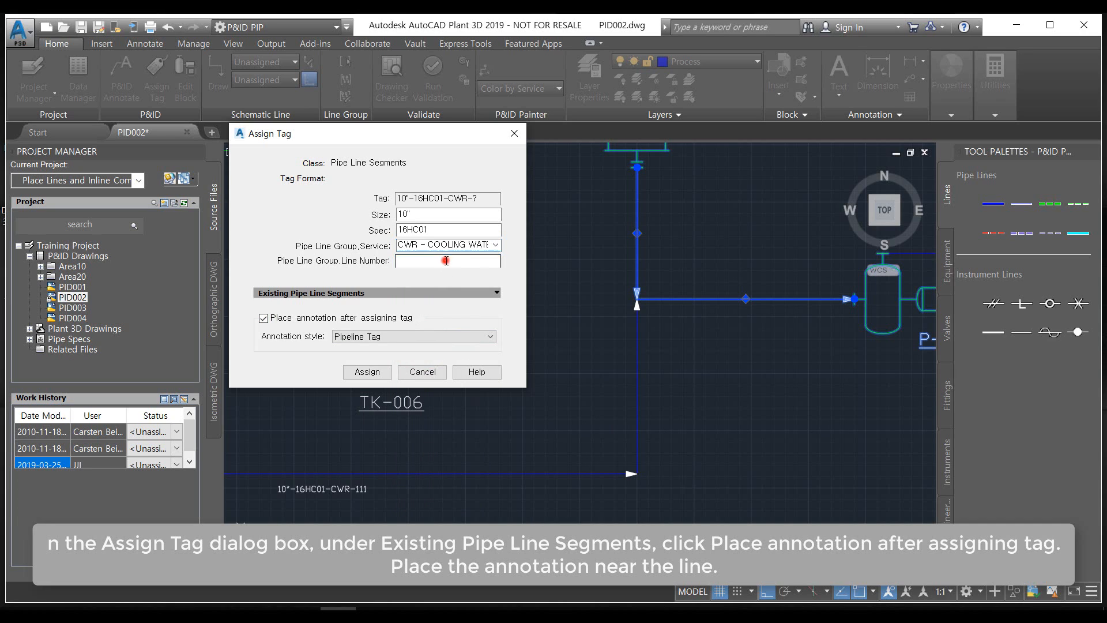
pyautogui.write('112')
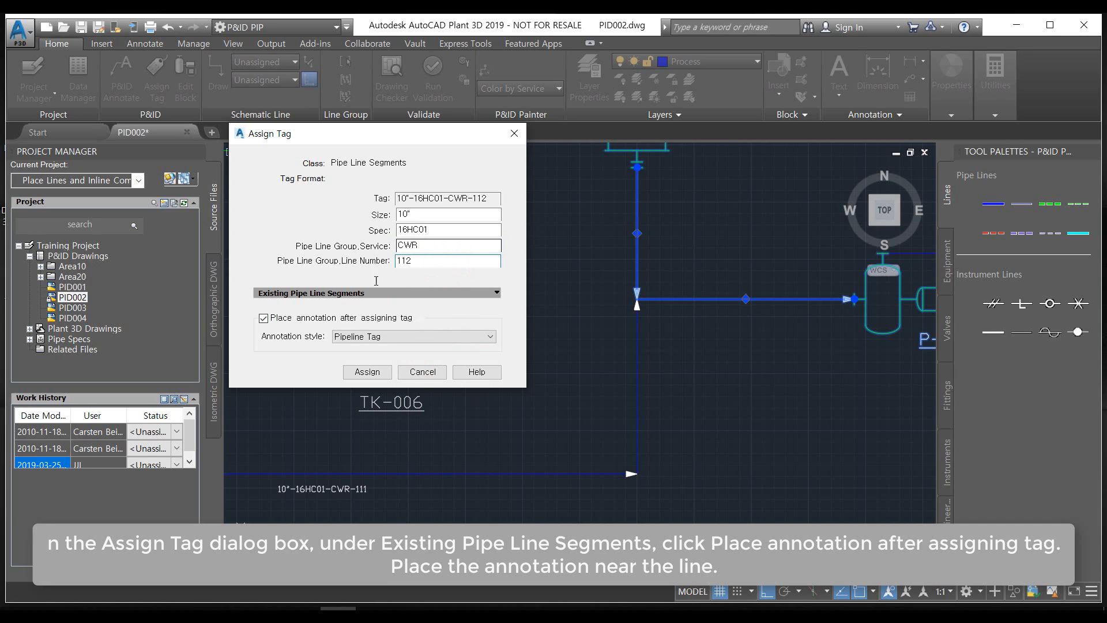
pyautogui.click(367, 372)
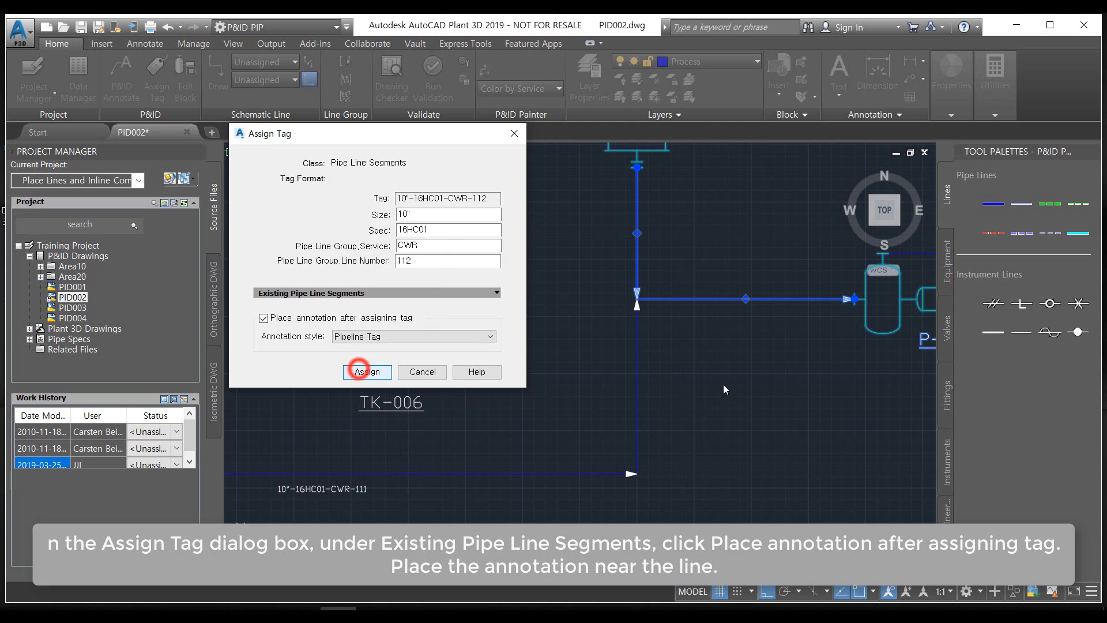
pyautogui.click(746, 319)
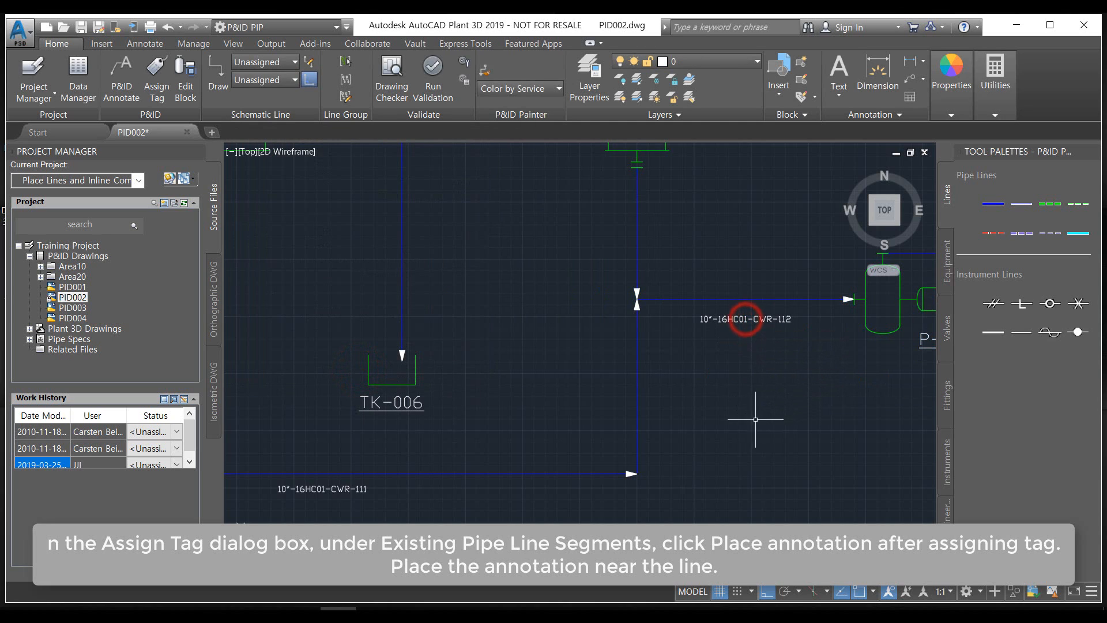
# Make a line group with the TK-005 to pump line as source and the line rising to its corner, and check the group's highlighting
pyautogui.moveTo(751, 410); pyautogui.dragTo(790, 418, button='middle')
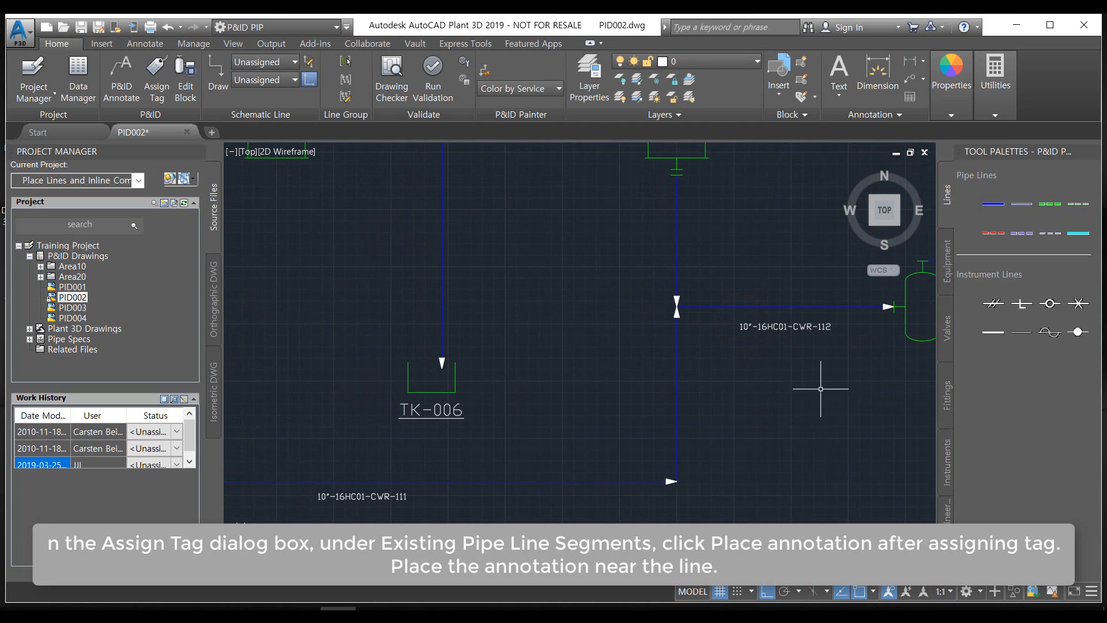
pyautogui.moveTo(742, 380); pyautogui.dragTo(741, 443, button='middle')
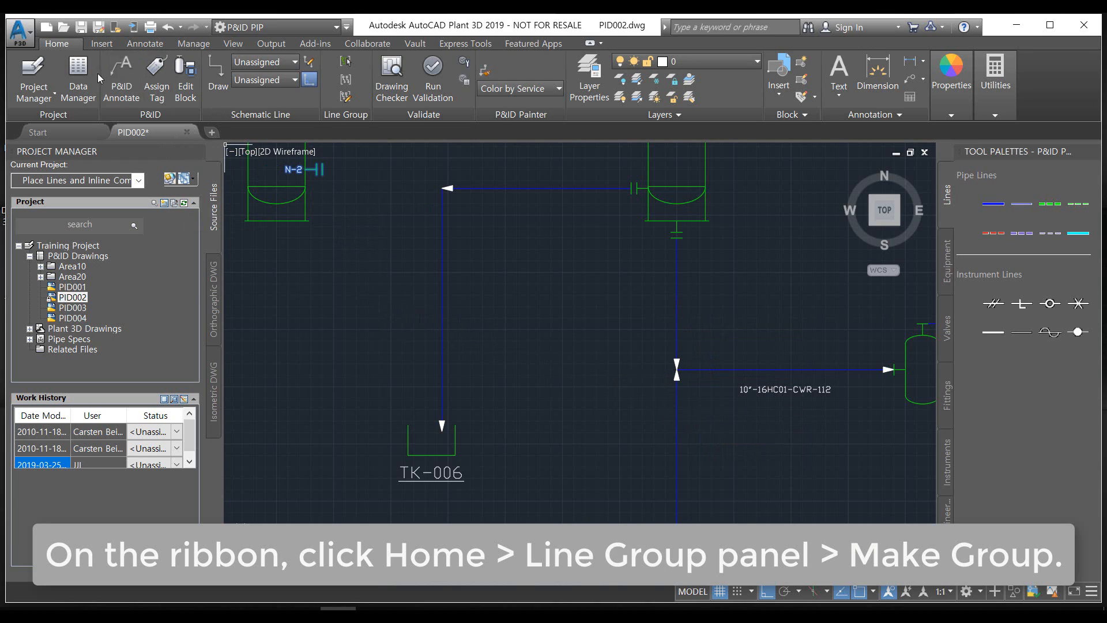
pyautogui.click(345, 81)
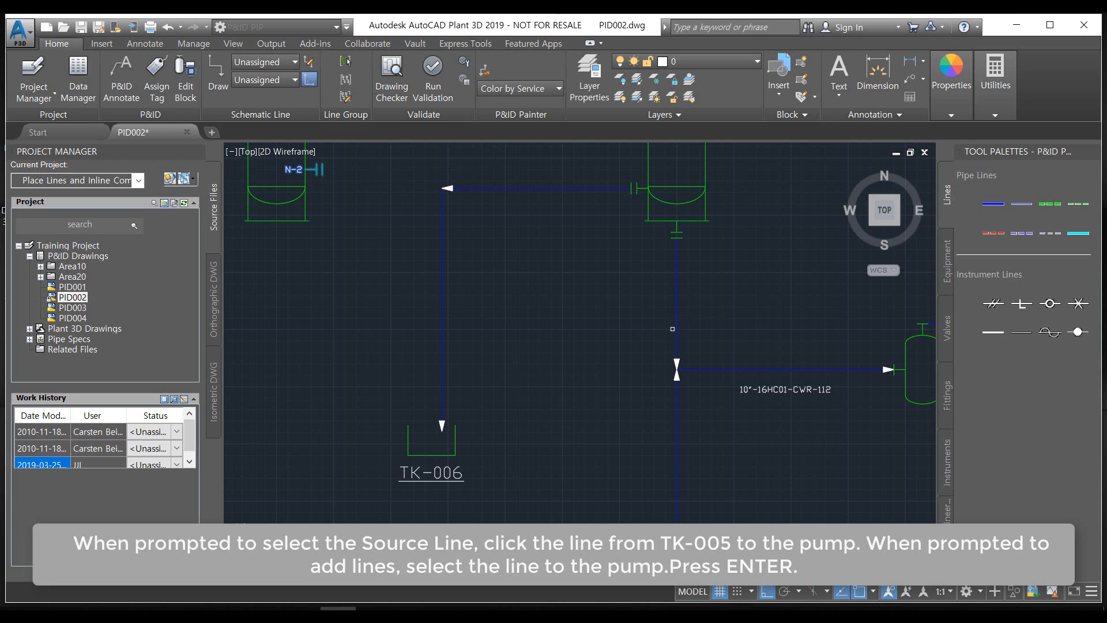
pyautogui.click(677, 301)
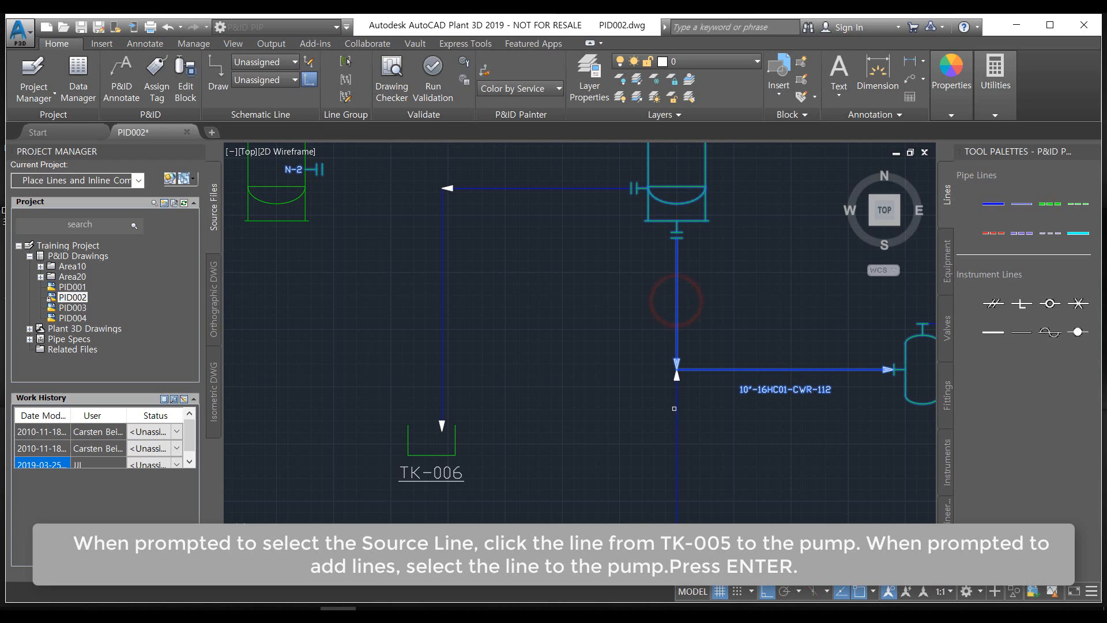
pyautogui.click(677, 439)
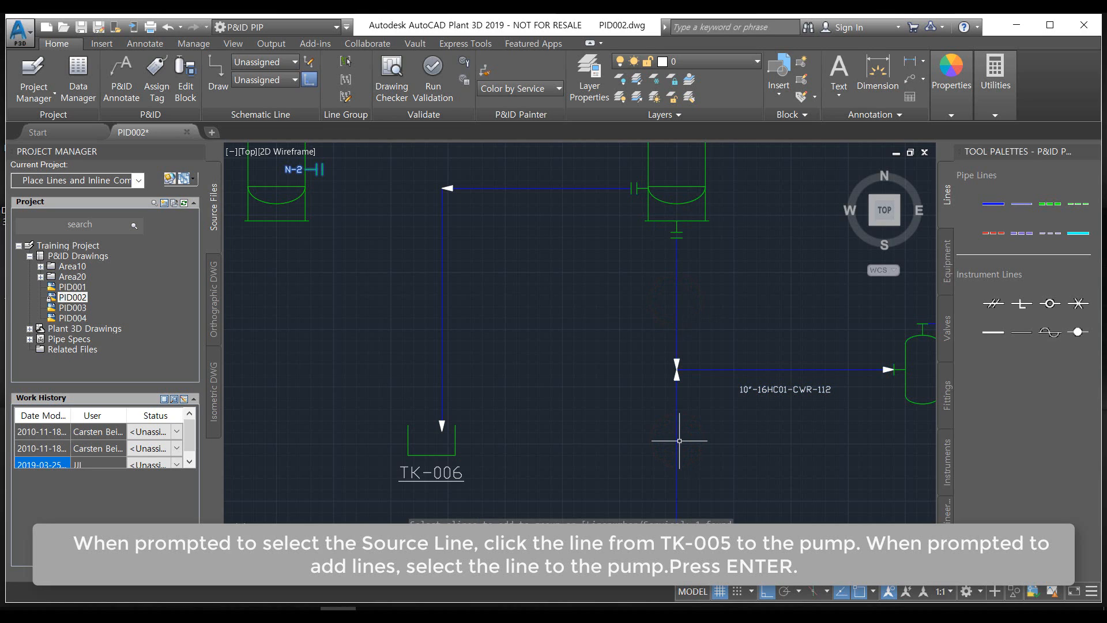
pyautogui.press('Return')
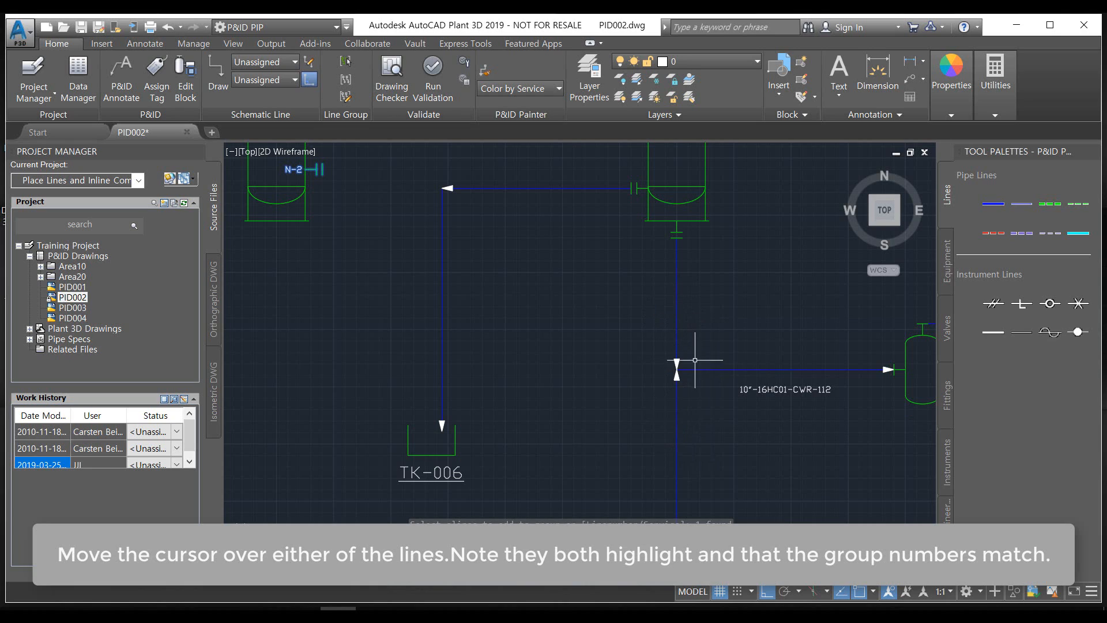
pyautogui.click(676, 420)
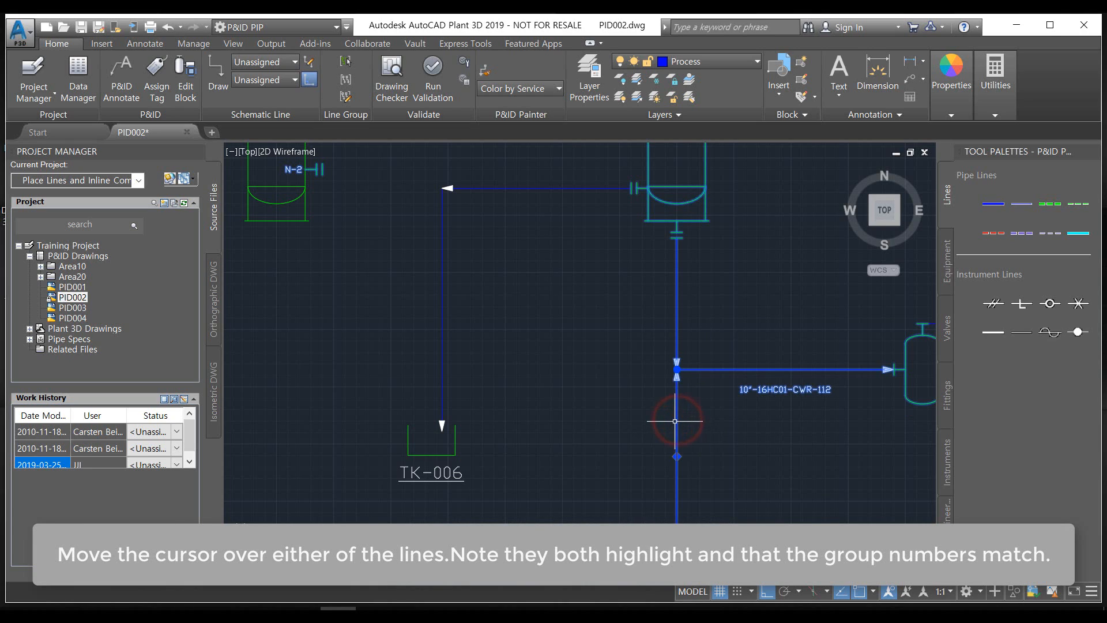
pyautogui.moveTo(678, 422)
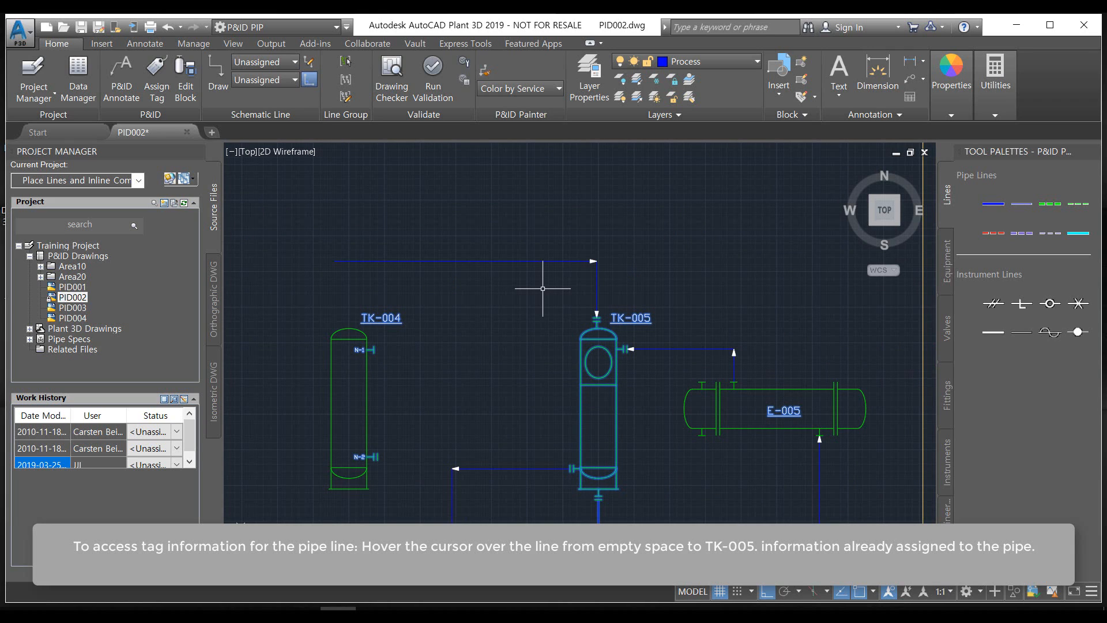
# Begin the tag of the line running above TK-004 into the top of TK-005 with size 4" and spec 16HC01
pyautogui.scroll(2, 537, 288)
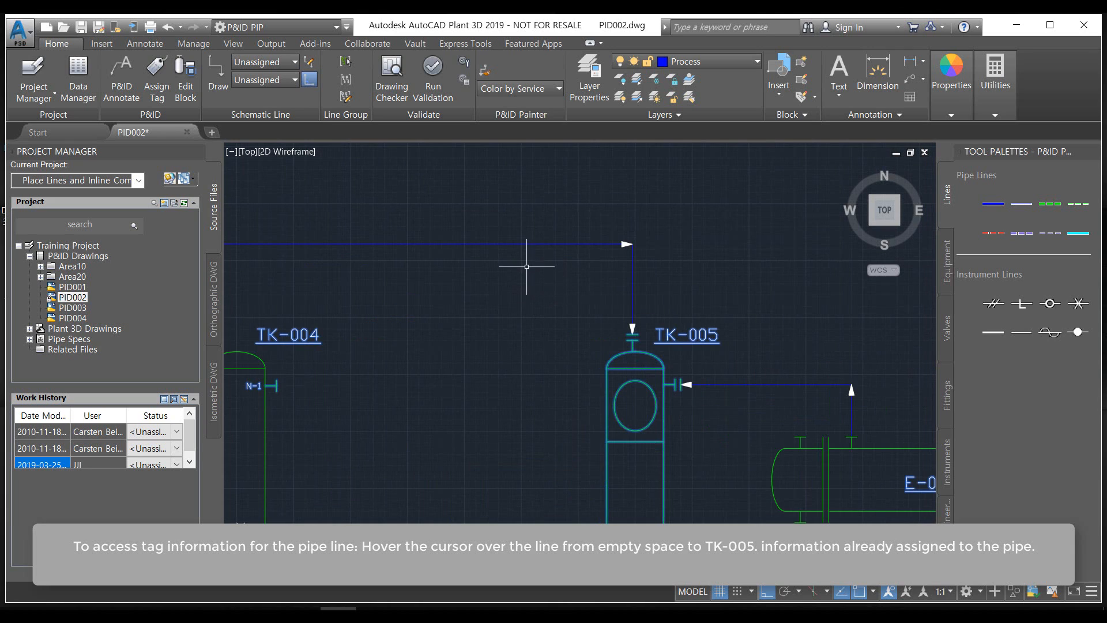
pyautogui.moveTo(532, 245)
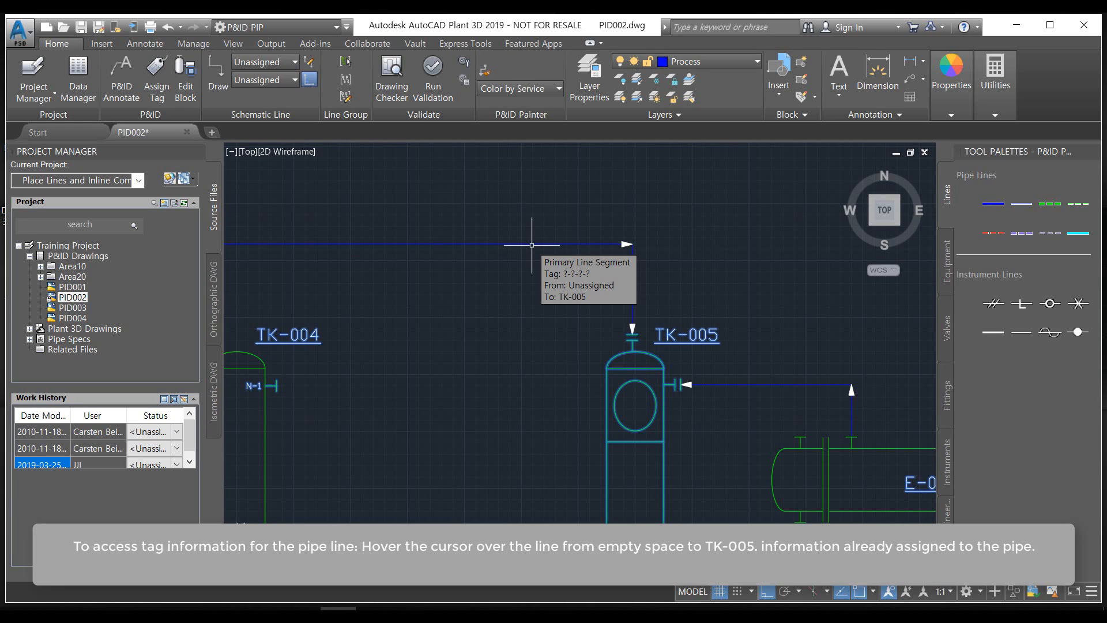
pyautogui.rightClick(532, 245)
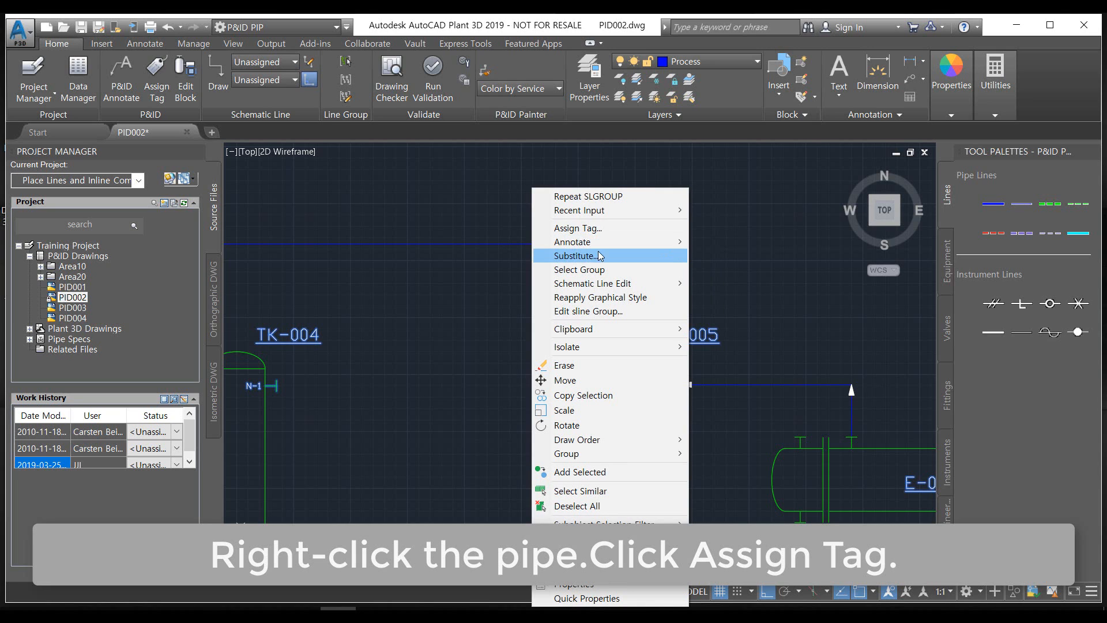
pyautogui.click(598, 227)
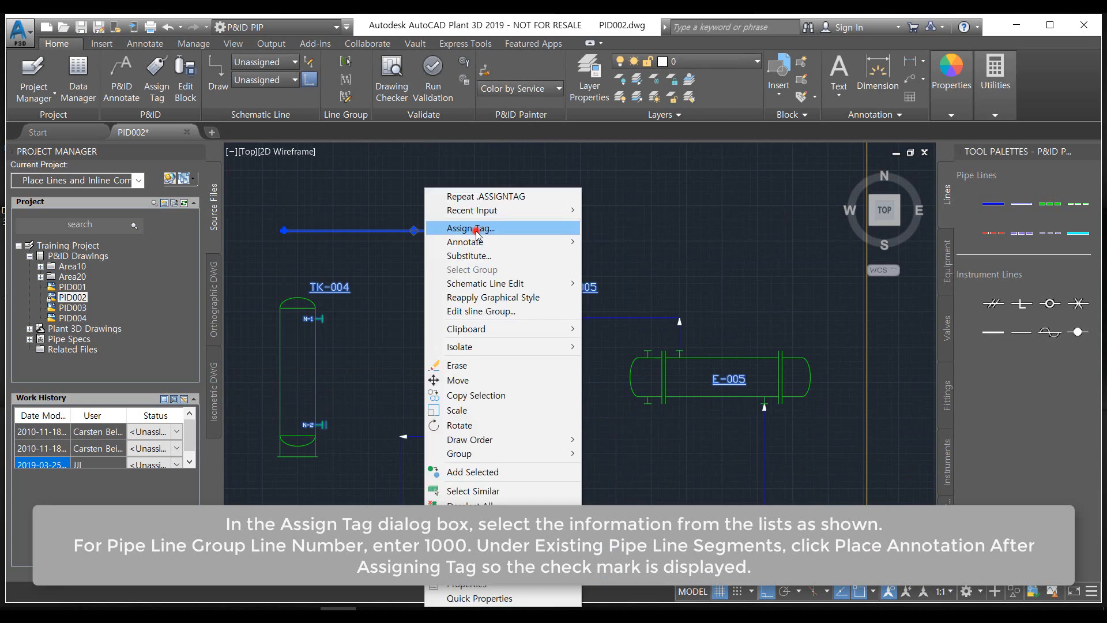
pyautogui.click(475, 228)
pyautogui.click(409, 215)
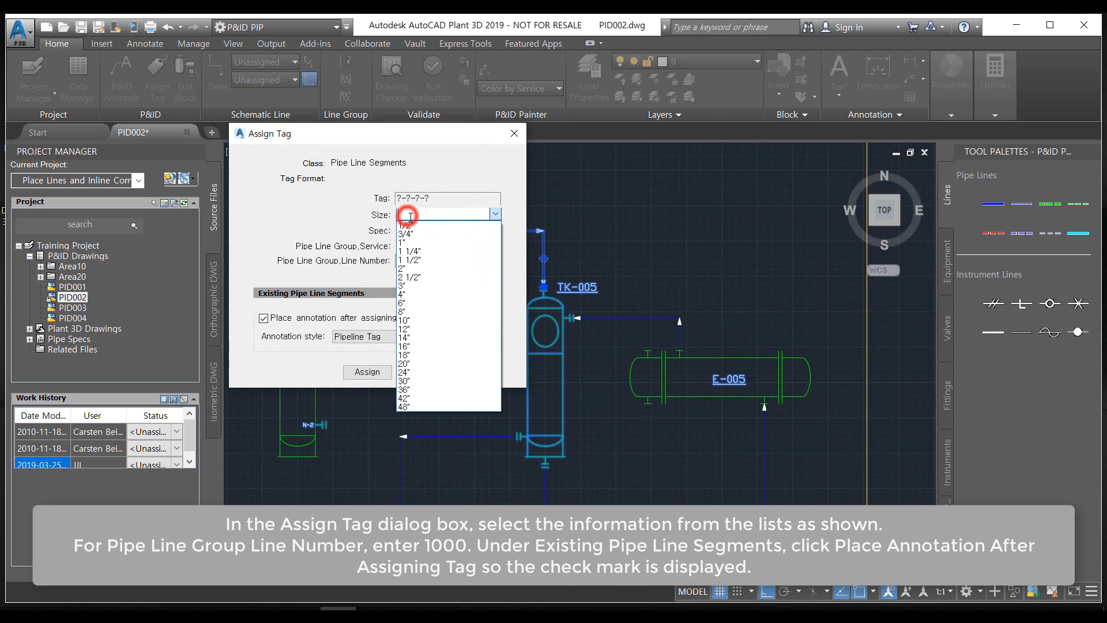
pyautogui.click(415, 292)
pyautogui.click(416, 226)
pyautogui.click(418, 294)
# Set the tag's service to CWR and try to assign it with line number 1000
pyautogui.click(426, 245)
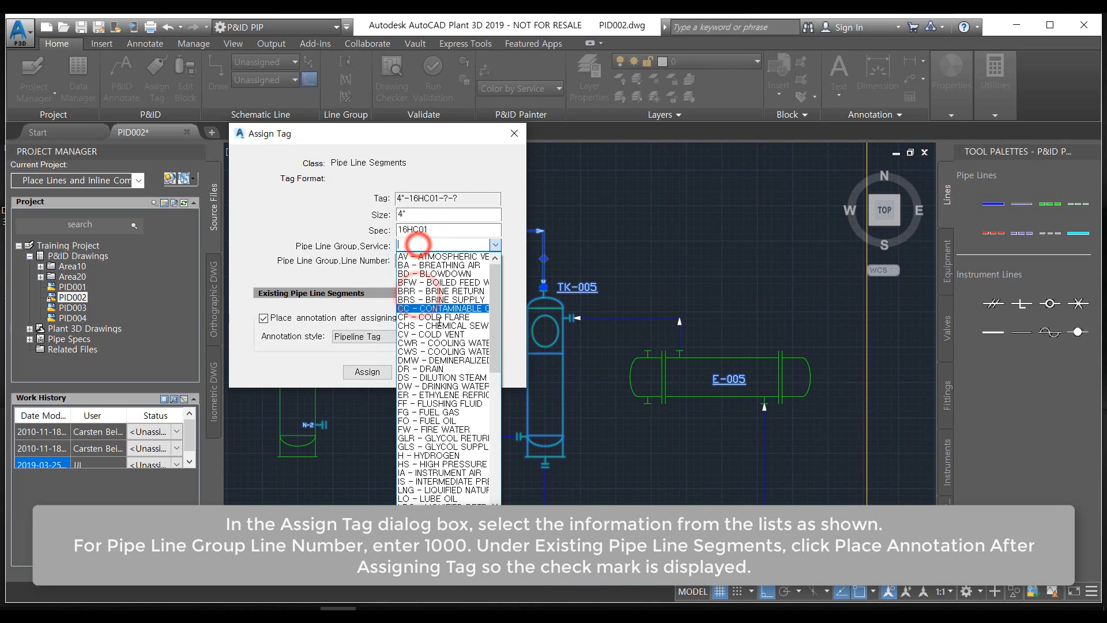
pyautogui.click(437, 342)
pyautogui.click(430, 261)
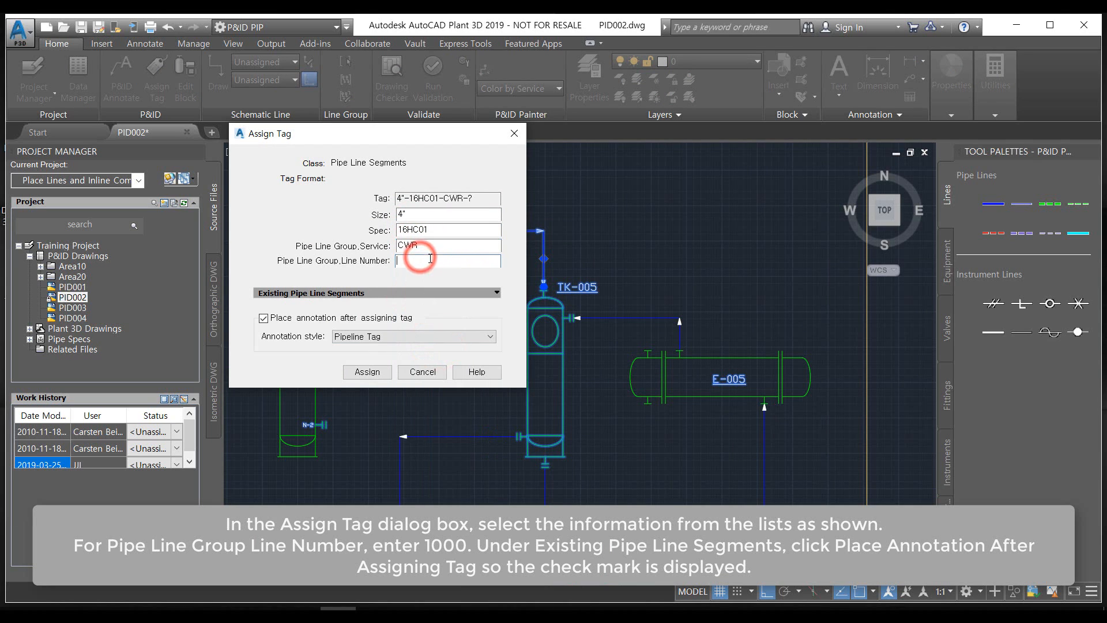
pyautogui.write('000')
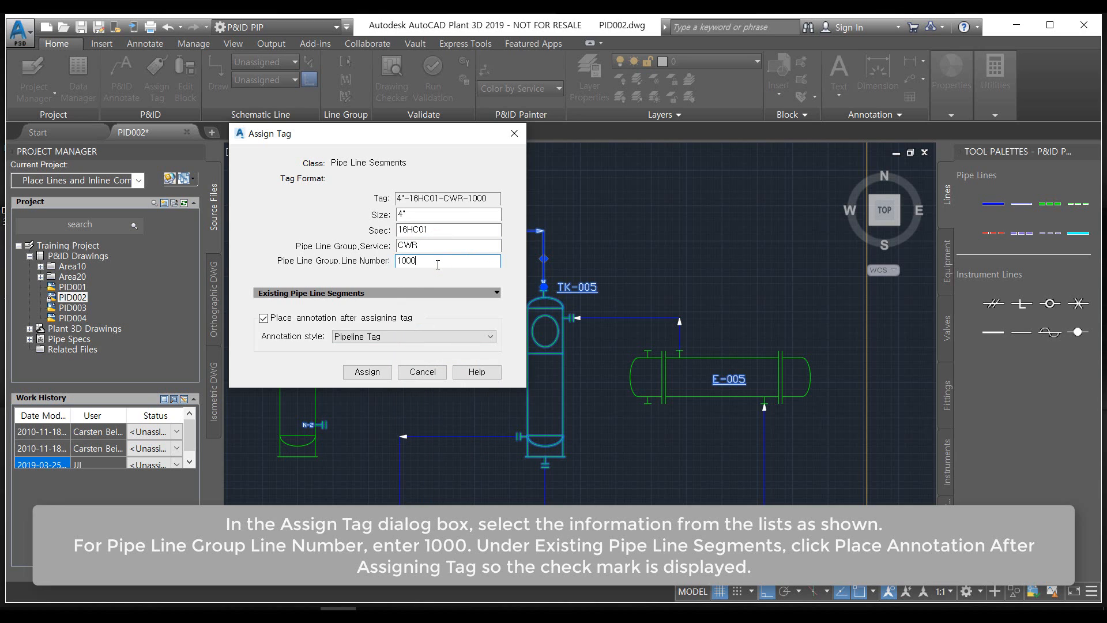
pyautogui.press('Return')
pyautogui.click(471, 297)
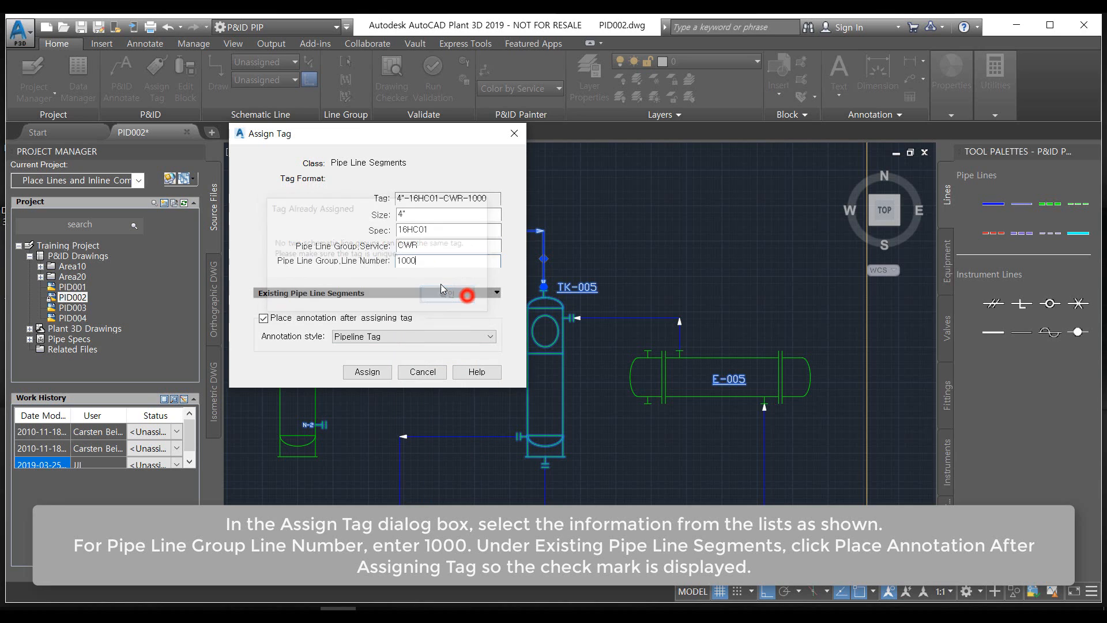
# Set the line number to 11, assign the tag and place its Pipeline Tag annotation just below the line's horizontal run
pyautogui.click(440, 260)
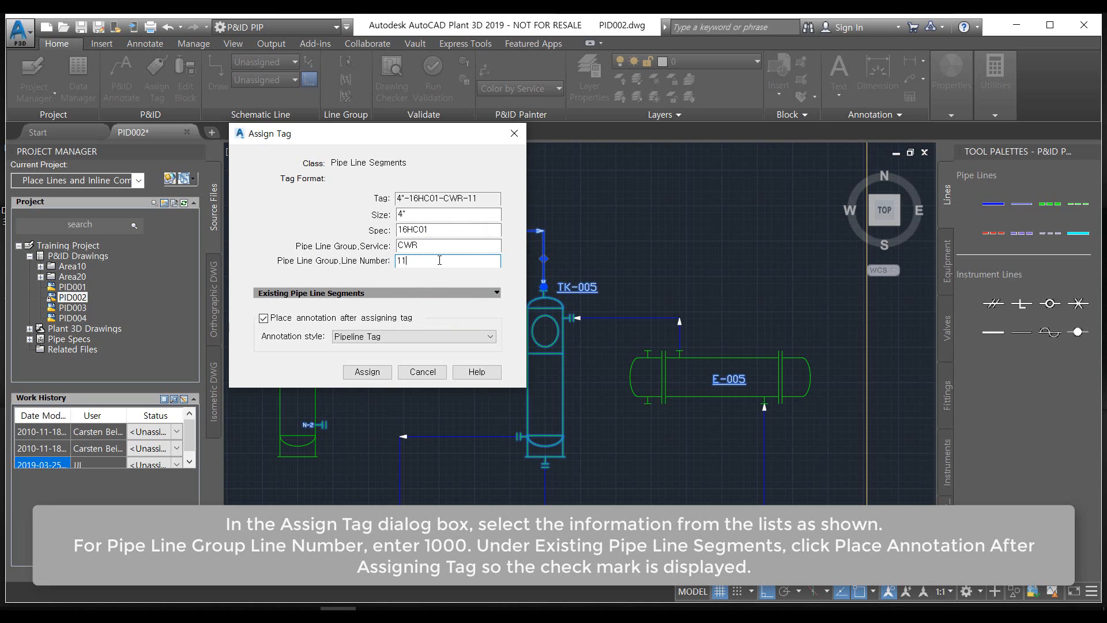
pyautogui.click(364, 371)
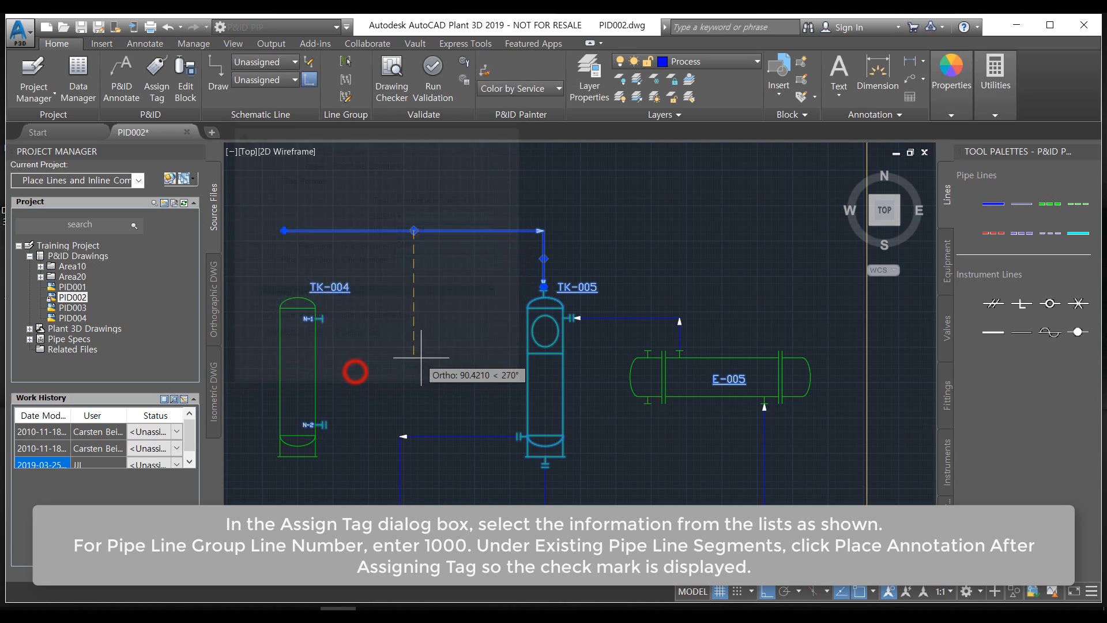
pyautogui.click(410, 249)
# Annotate the vertical line segment above TK-005 with a Pipeline Tag and place it just to the right of the segment
pyautogui.scroll(6, 421, 388)
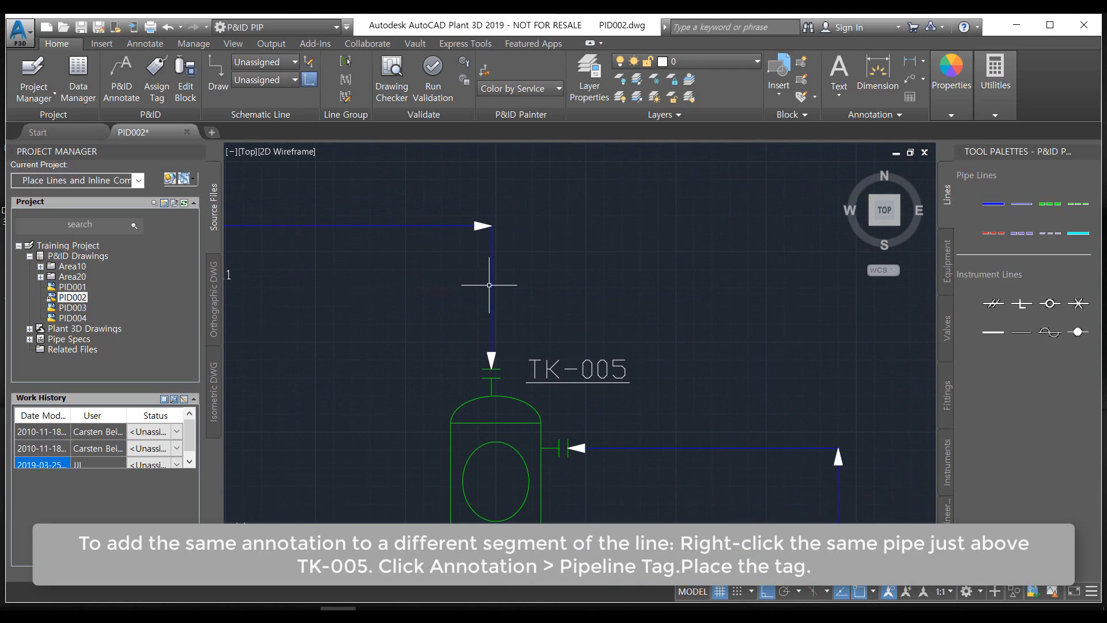
pyautogui.rightClick(491, 291)
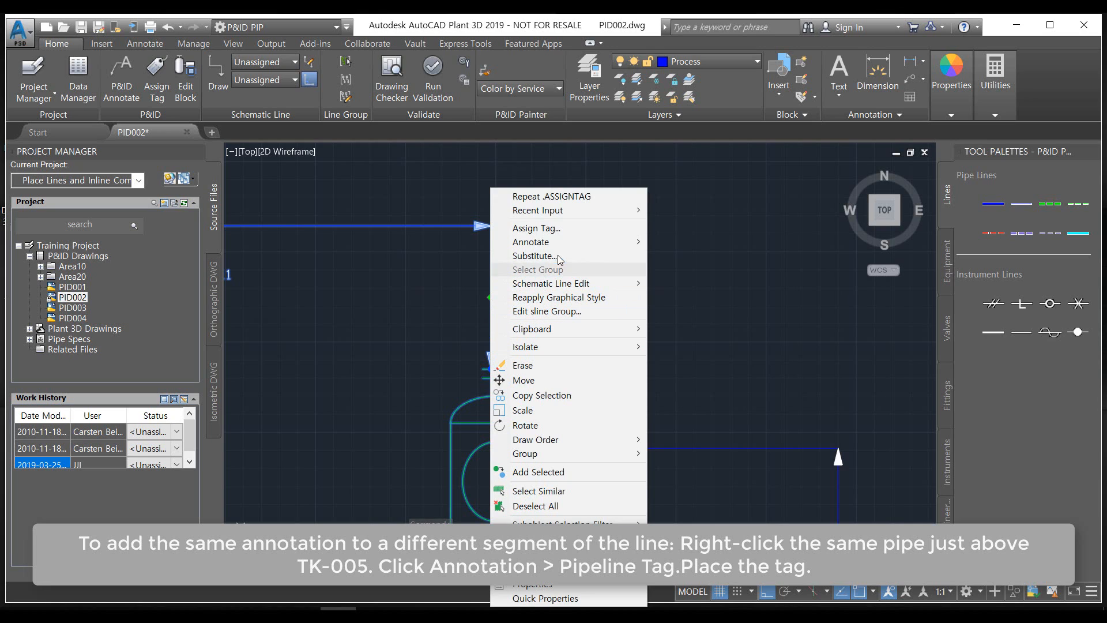
pyautogui.moveTo(560, 243)
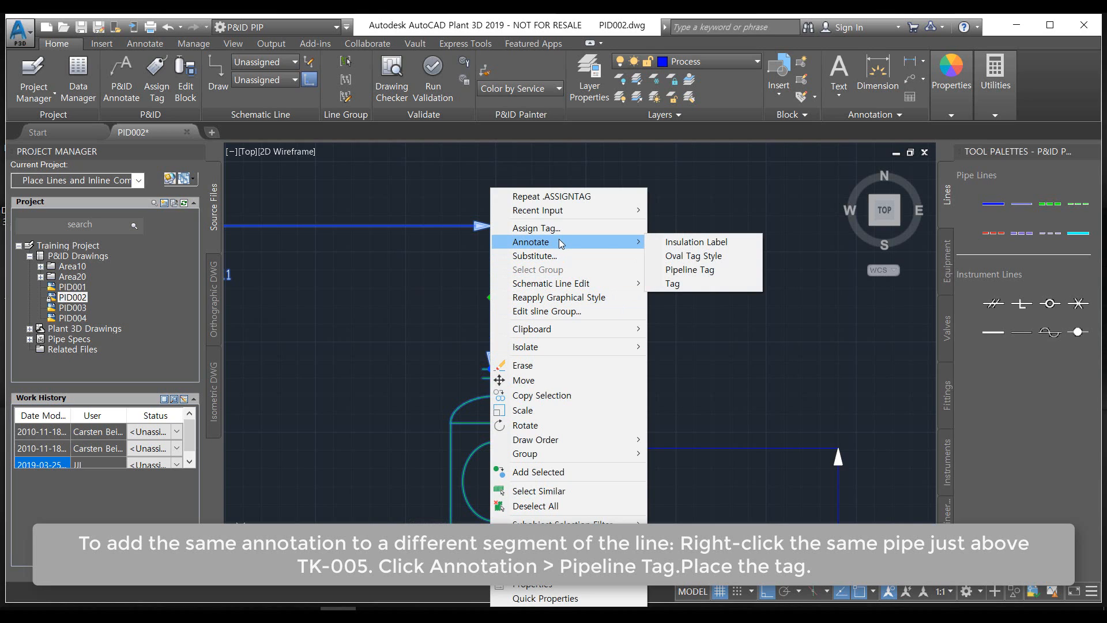
pyautogui.click(696, 270)
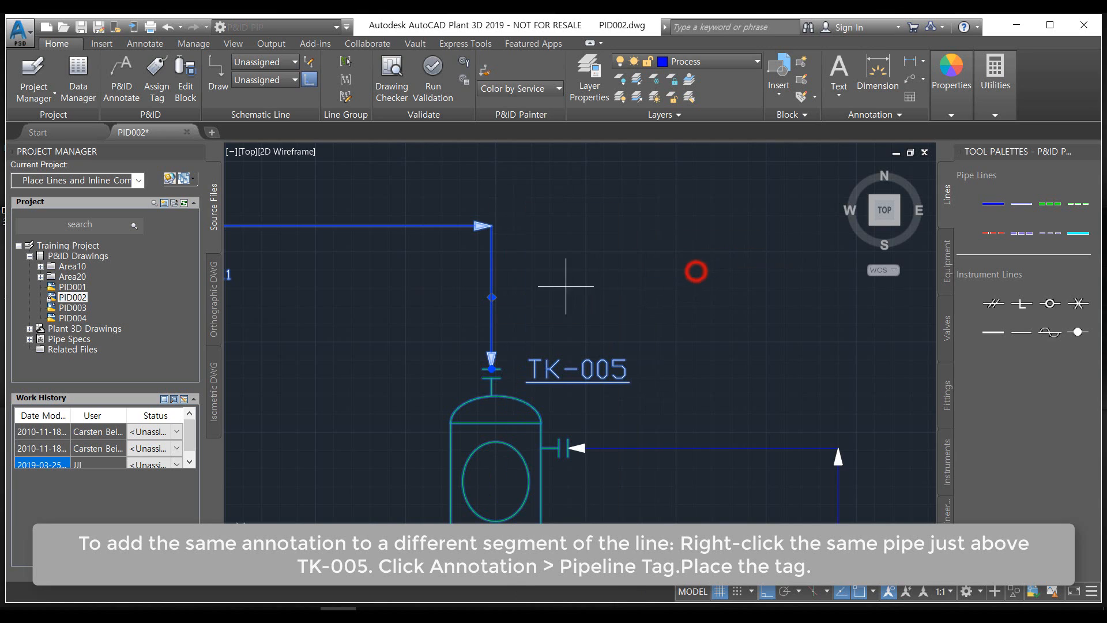
pyautogui.click(528, 293)
pyautogui.click(575, 313)
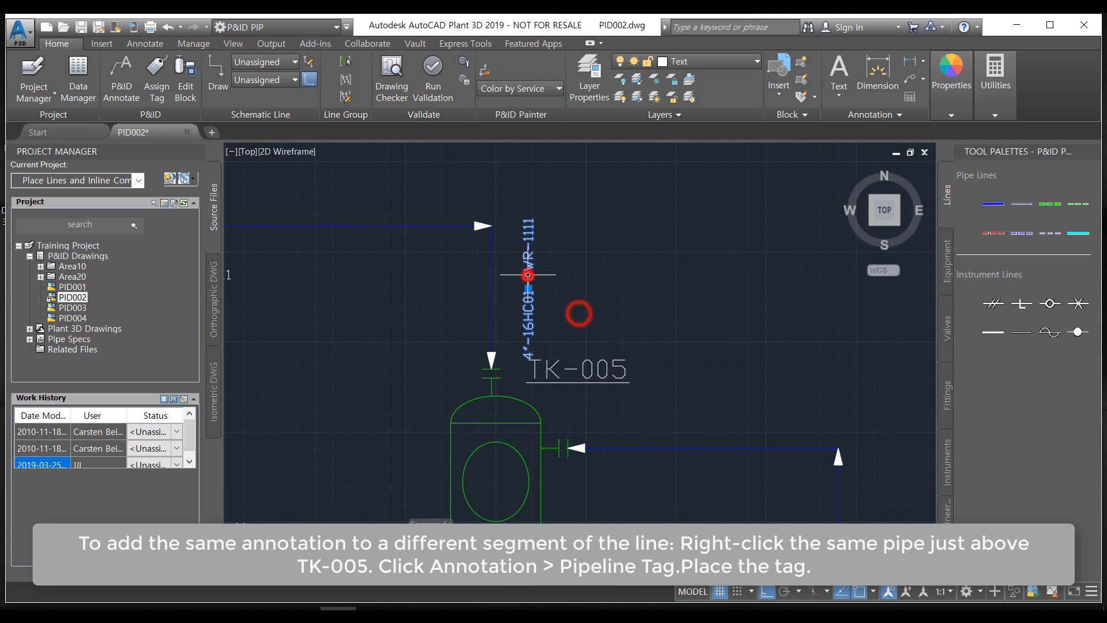
# Move the vertical tag annotation above TK-005 closer to its line segment
pyautogui.click(524, 271)
pyautogui.click(529, 287)
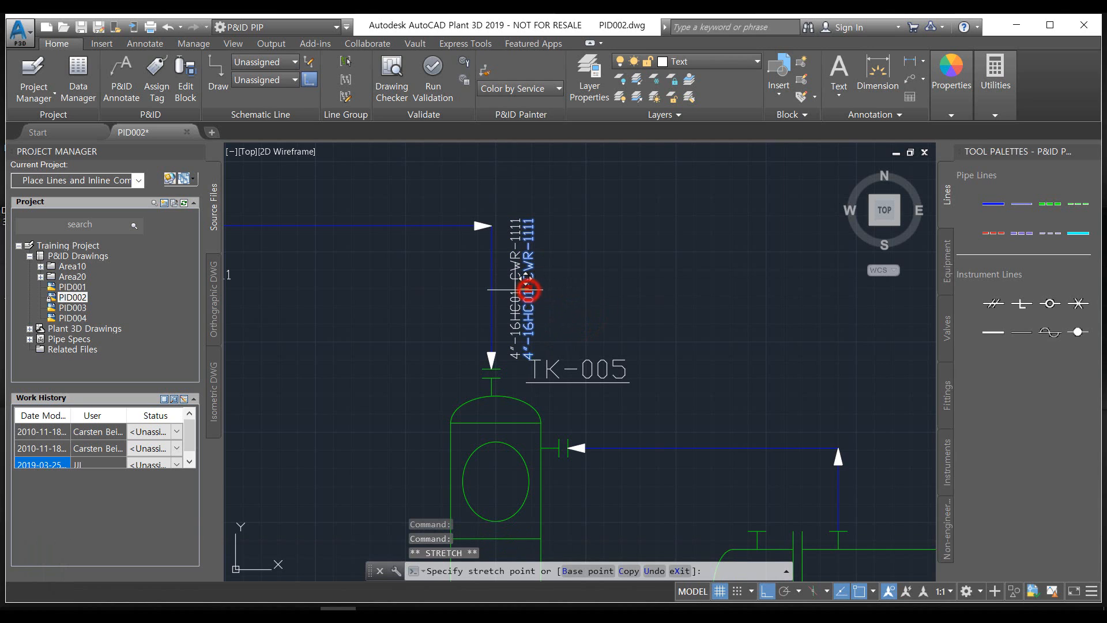
pyautogui.press('Escape')
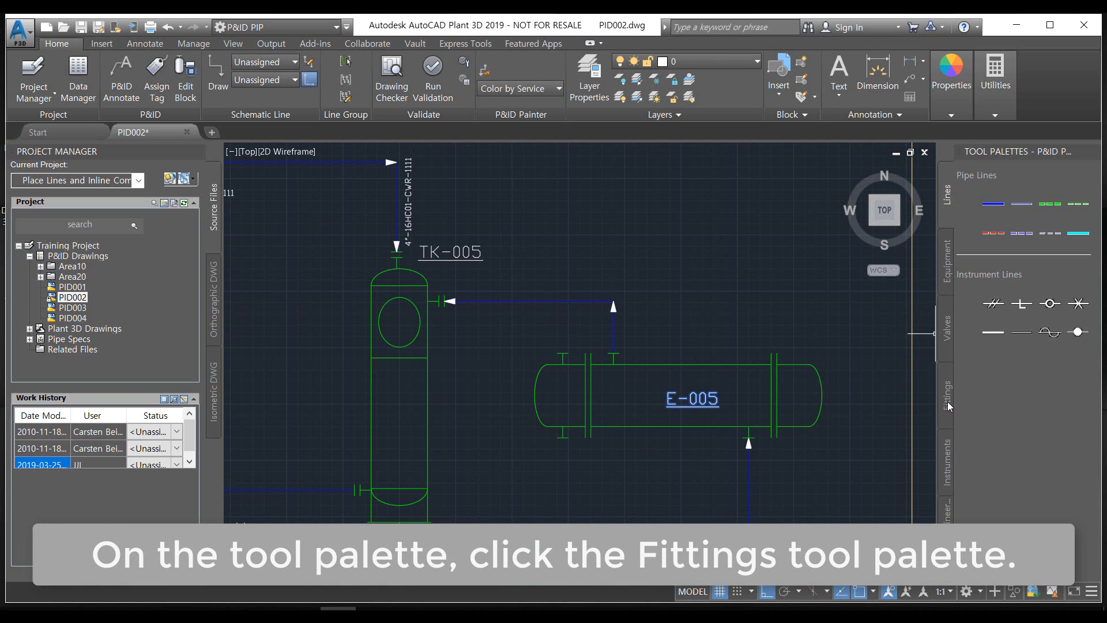
# Insert a Concentric Reducer into the horizontal line leading to TK-005 and erase the extra reducer on the line from E-005
pyautogui.click(947, 401)
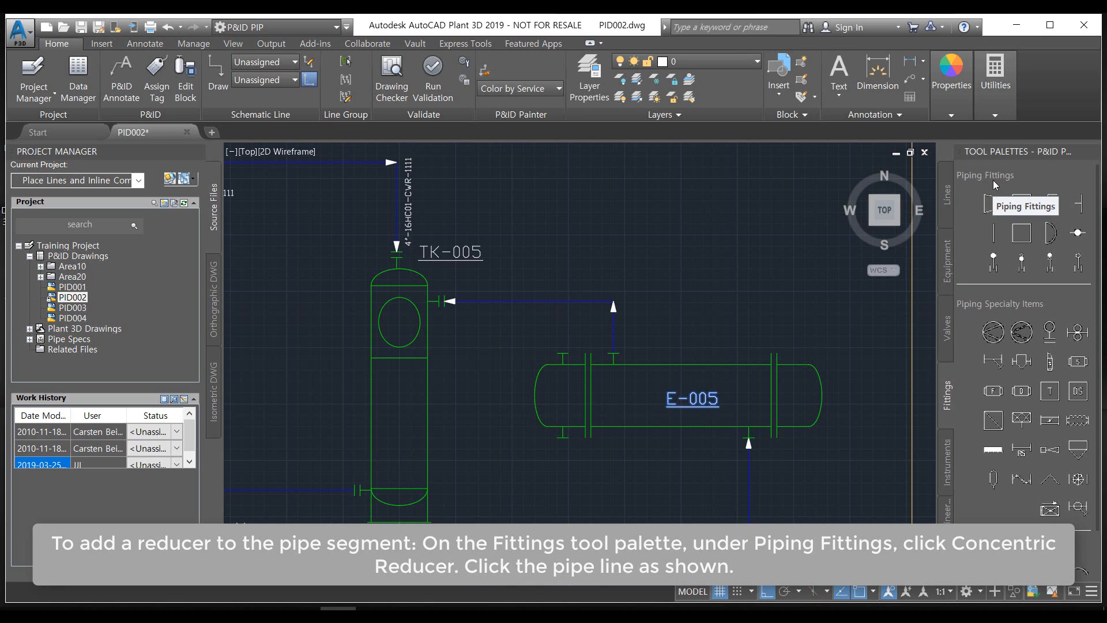
pyautogui.click(993, 202)
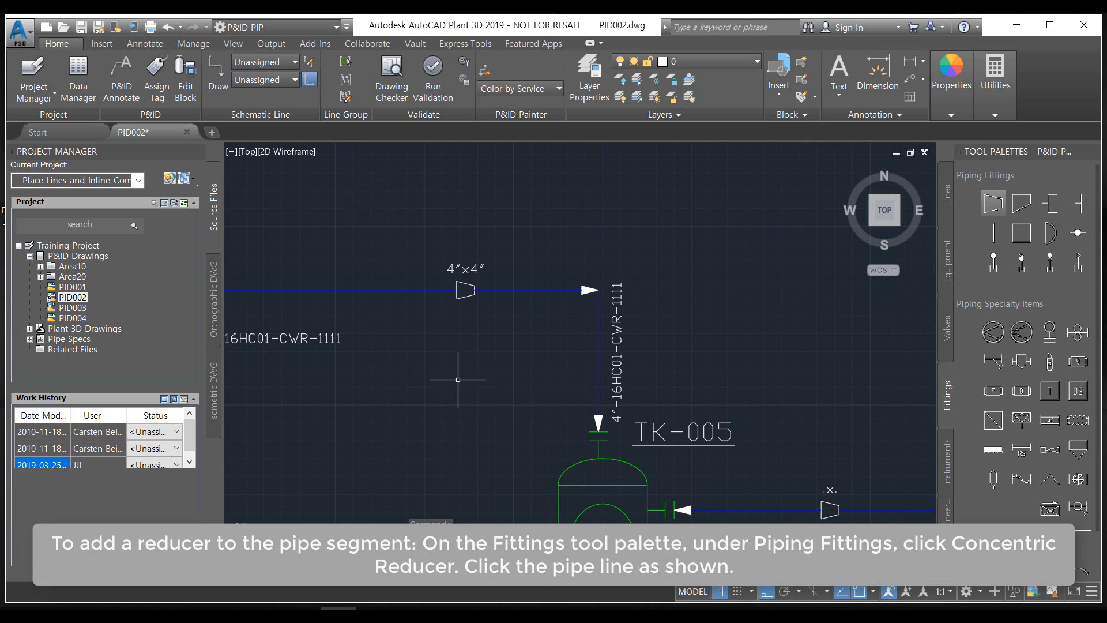
pyautogui.click(829, 512)
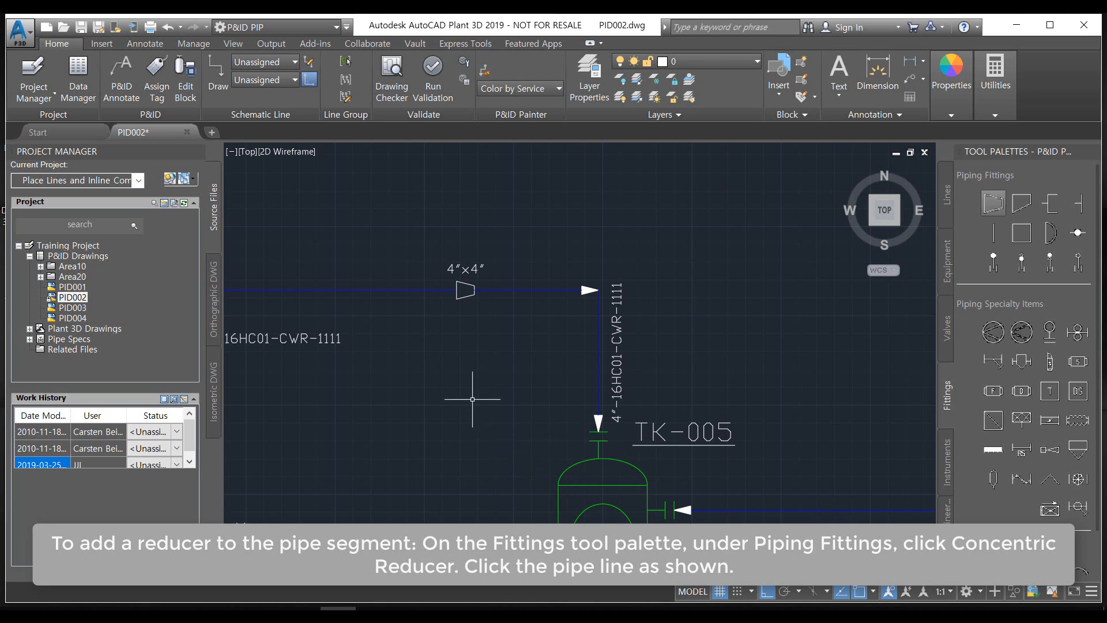
# Assign size 6" in the tag of the line segment left of the reducer
pyautogui.moveTo(477, 401); pyautogui.dragTo(533, 464, button='middle')
pyautogui.scroll(6, 525, 341)
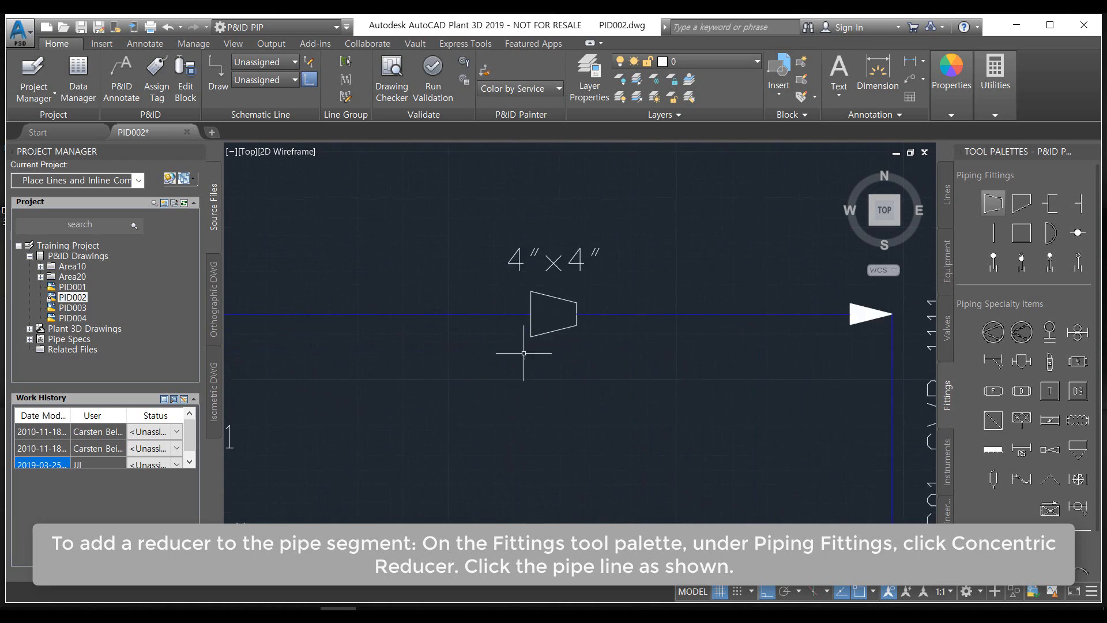
pyautogui.rightClick(434, 297)
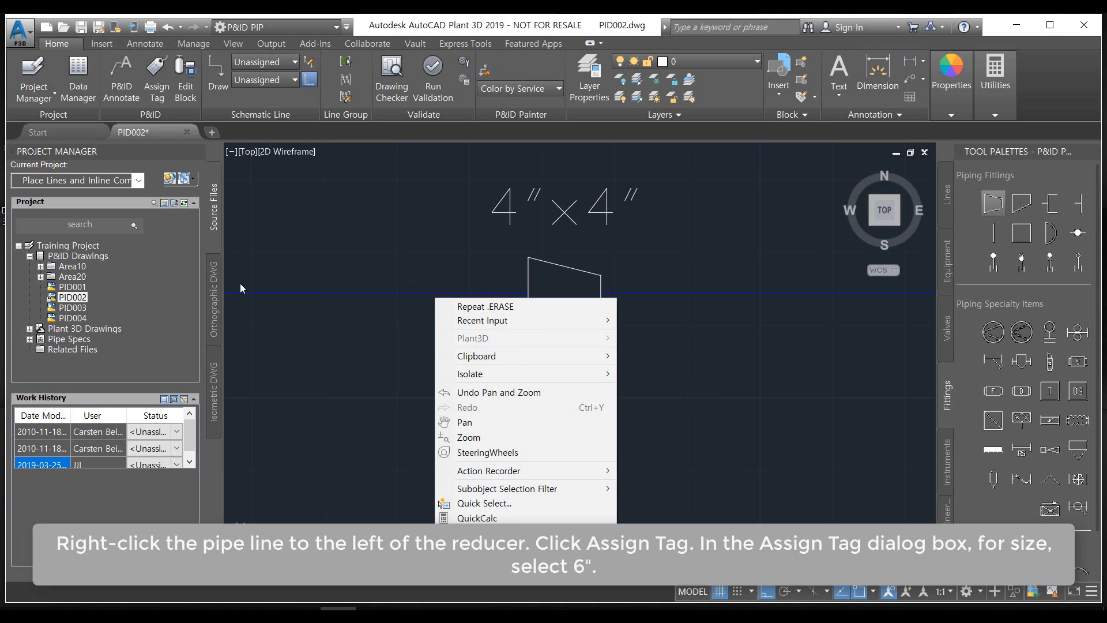
pyautogui.click(308, 292)
pyautogui.rightClick(307, 292)
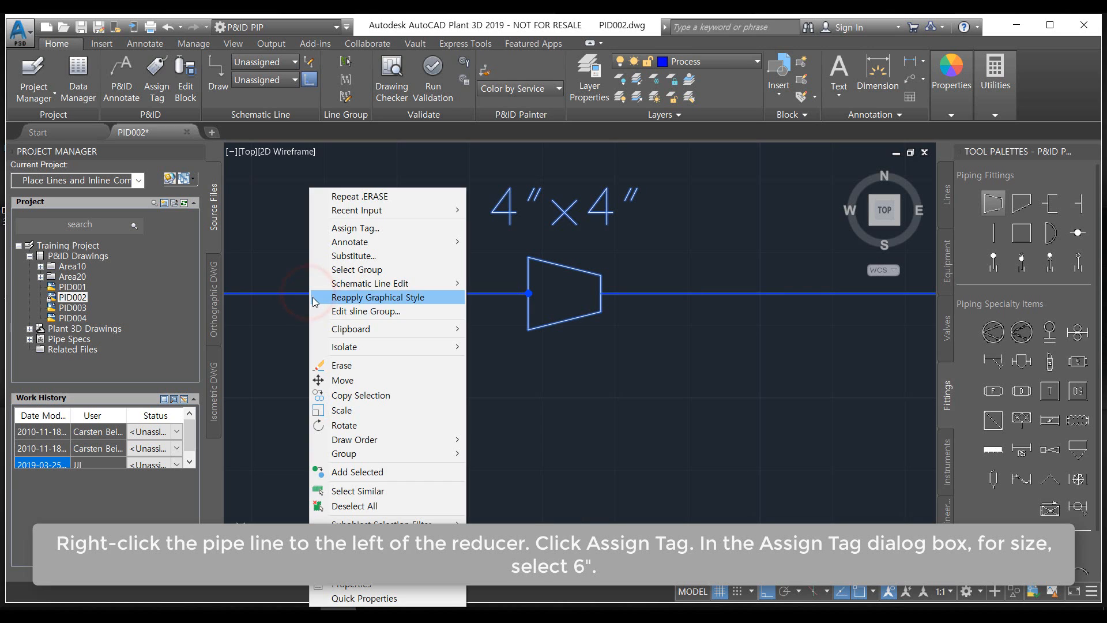
pyautogui.click(373, 231)
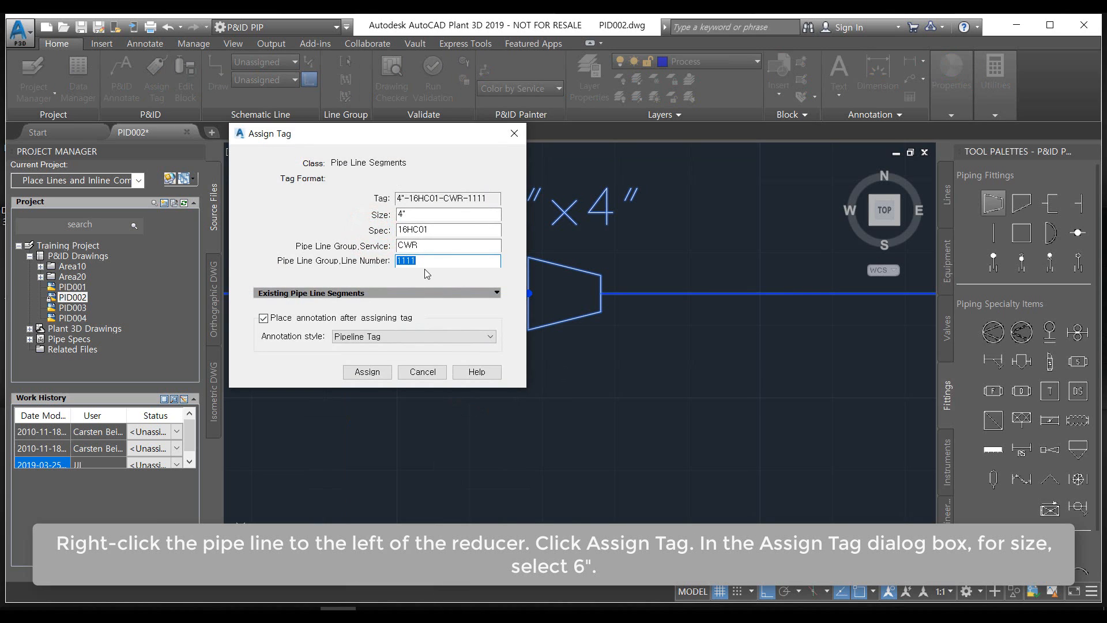
pyautogui.click(419, 213)
pyautogui.click(420, 212)
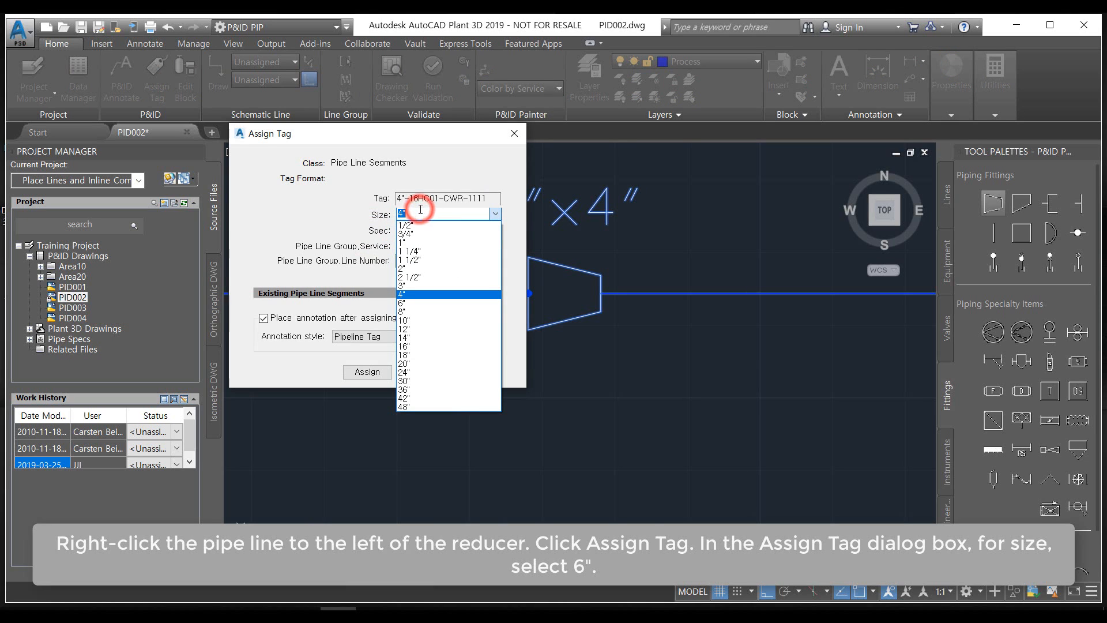
pyautogui.click(415, 302)
pyautogui.click(366, 371)
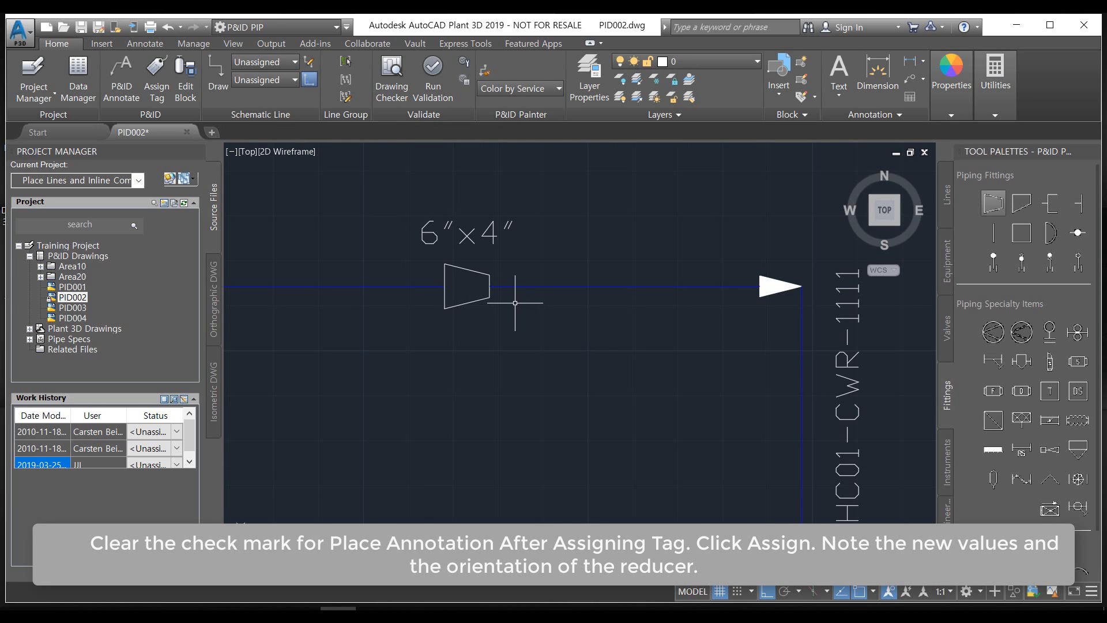
# Erase the reducer from the horizontal line and resolve the size mismatch by continuing with 4"
pyautogui.scroll(-5, 515, 302)
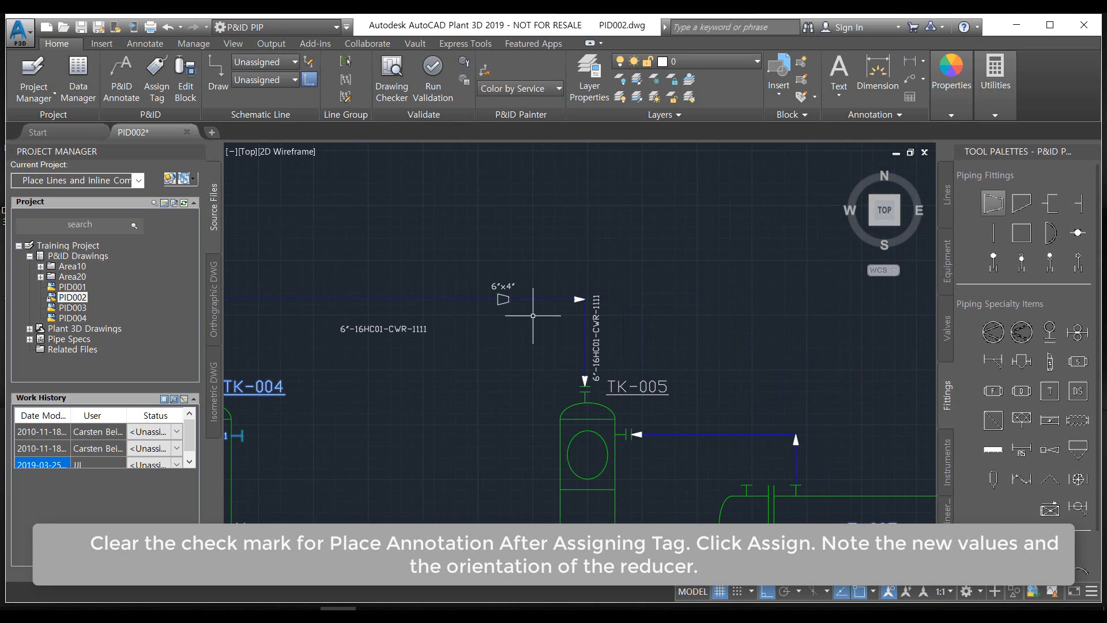
pyautogui.scroll(6, 552, 339)
pyautogui.scroll(-4, 527, 319)
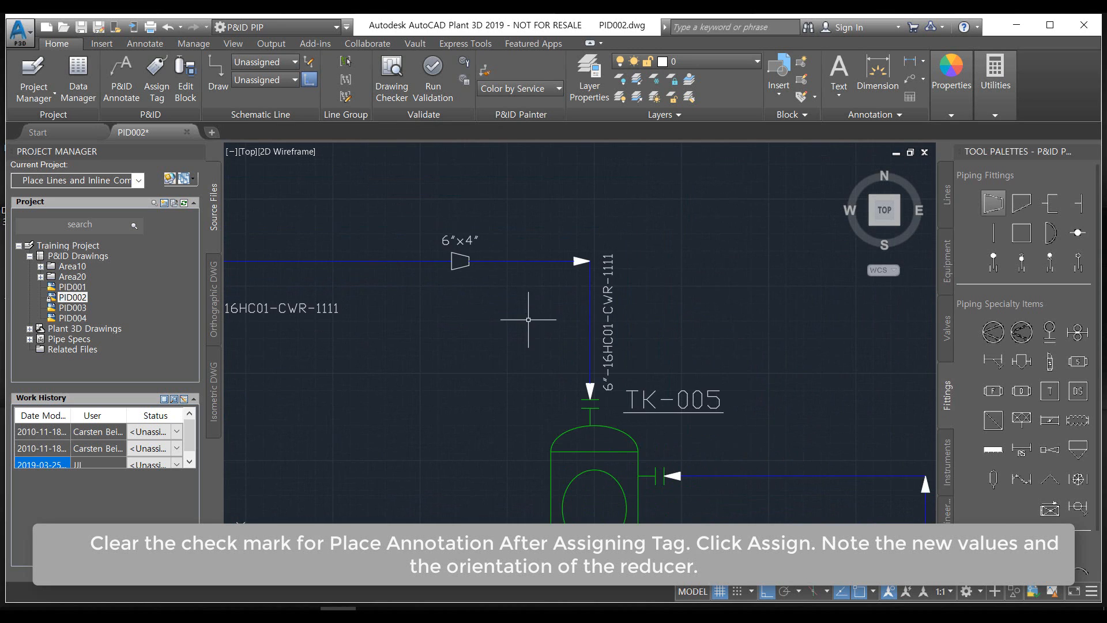
pyautogui.moveTo(504, 346)
pyautogui.mouseDown(button='middle')
pyautogui.moveTo(492, 351)
pyautogui.moveTo(531, 438)
pyautogui.mouseUp(button='middle')
pyautogui.scroll(3, 507, 355)
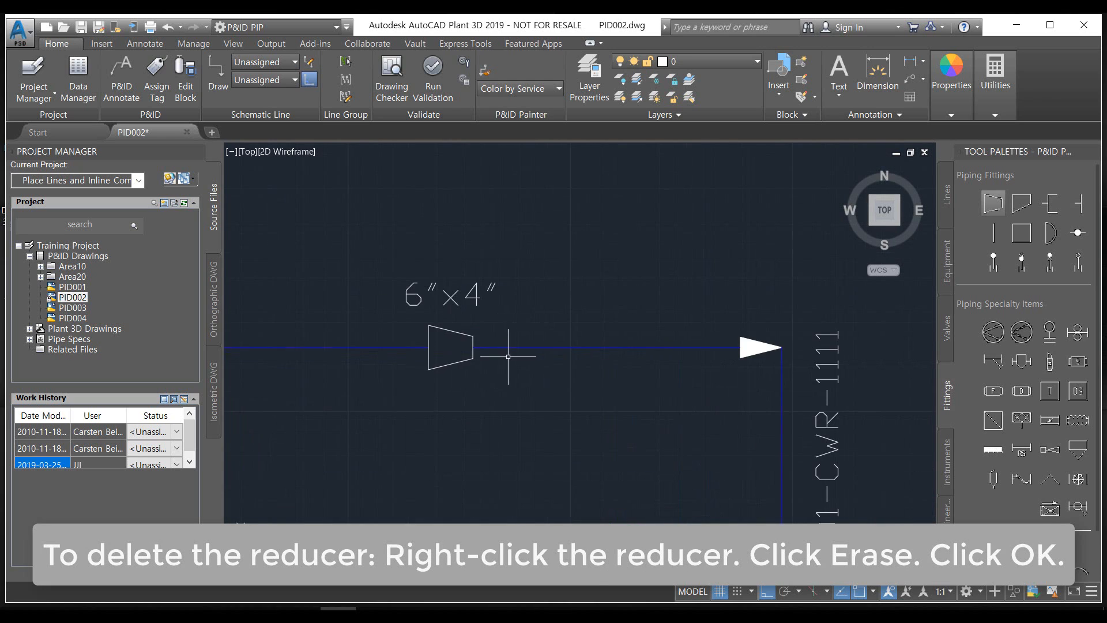
pyautogui.scroll(3, 426, 353)
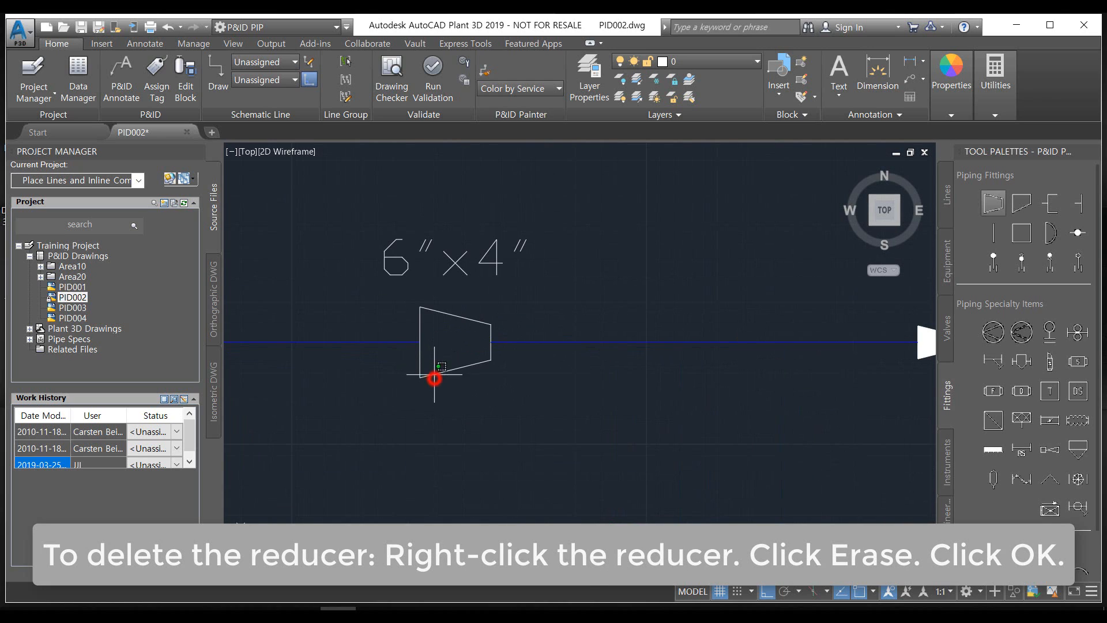
pyautogui.rightClick(434, 375)
pyautogui.click(390, 355)
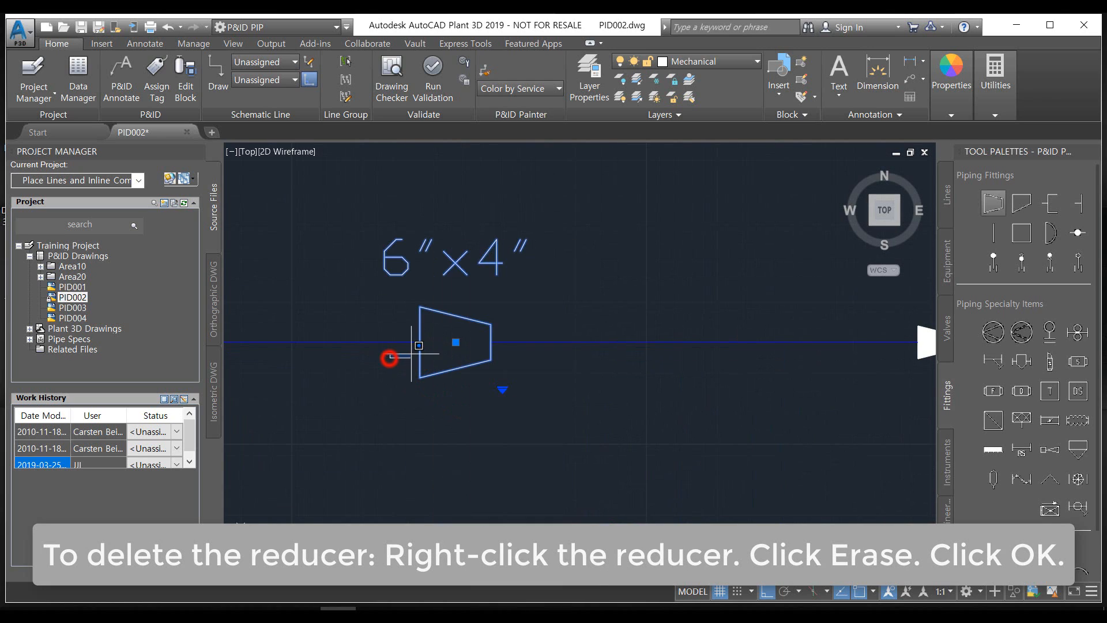
pyautogui.click(422, 369)
pyautogui.rightClick(420, 366)
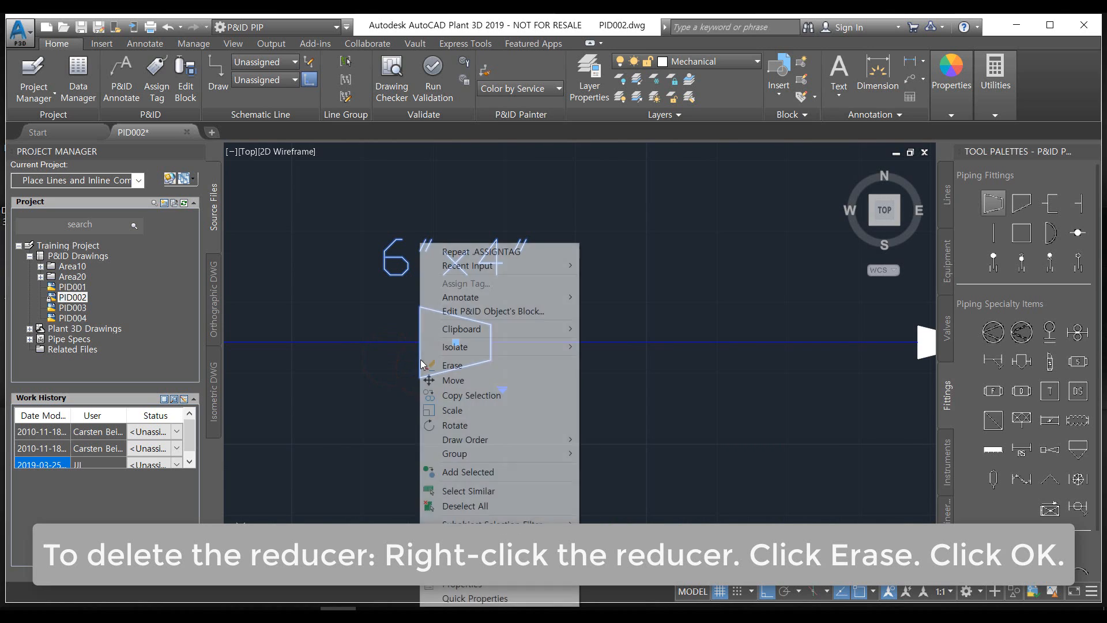
pyautogui.click(454, 366)
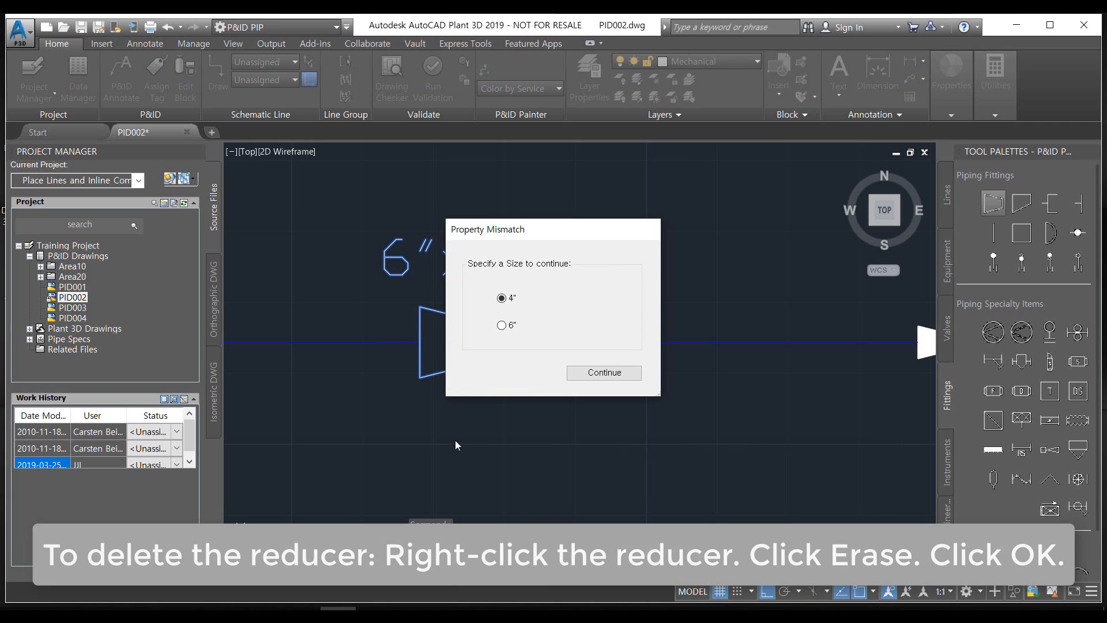
pyautogui.click(586, 380)
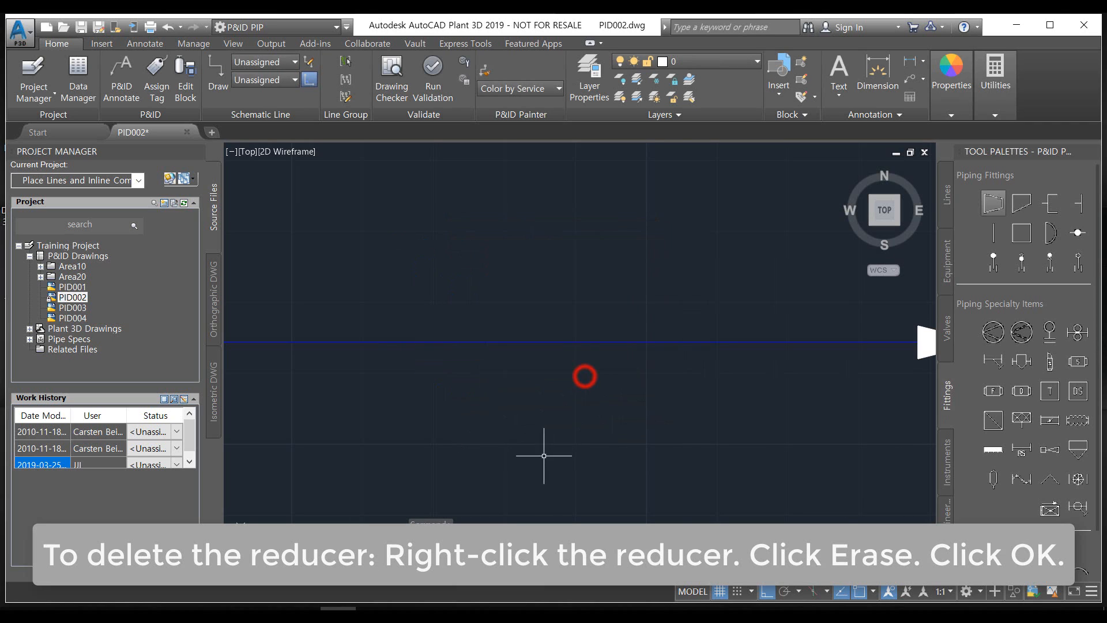
# Place a Segment Breaker from the miscellaneous symbols on the horizontal line shortly before its corner above TK-005
pyautogui.scroll(4, 505, 403)
pyautogui.moveTo(516, 385); pyautogui.dragTo(460, 315, button='middle')
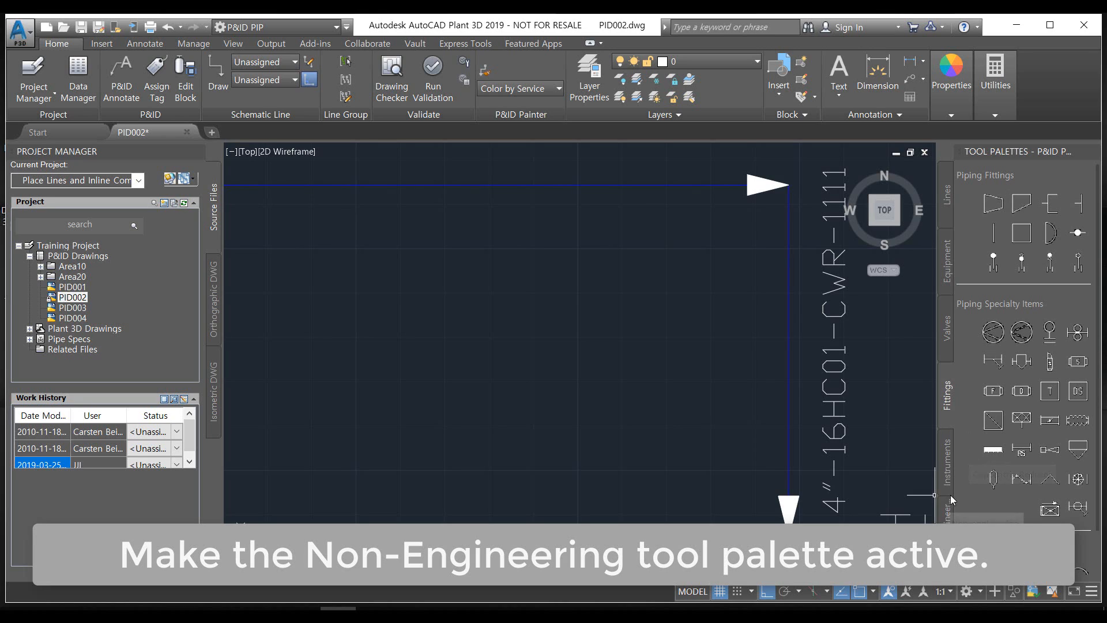
pyautogui.click(943, 512)
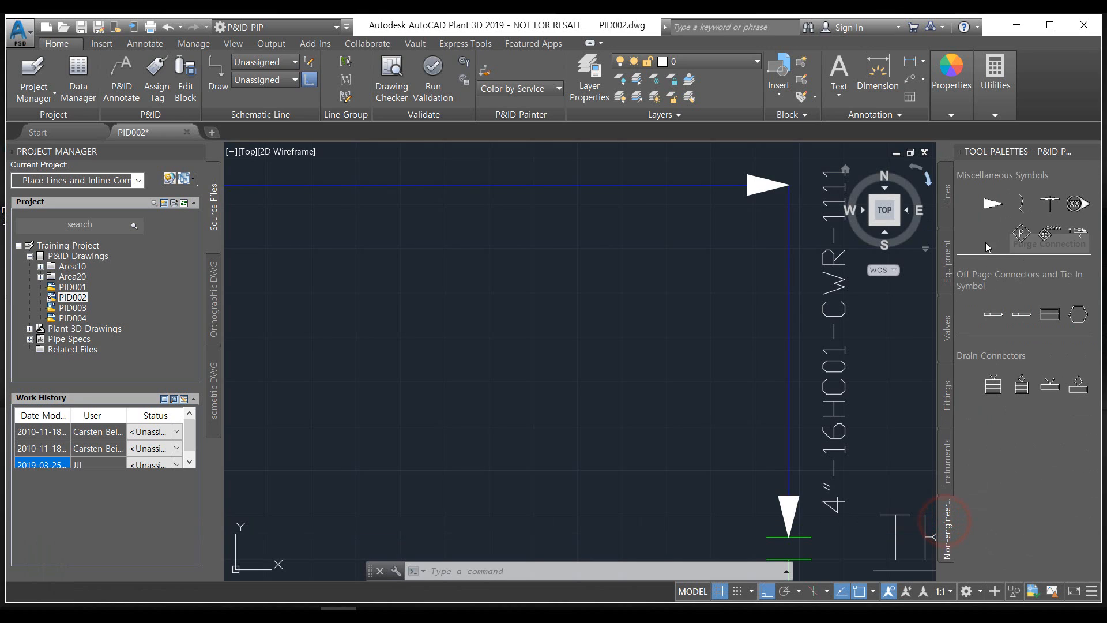
pyautogui.click(1046, 203)
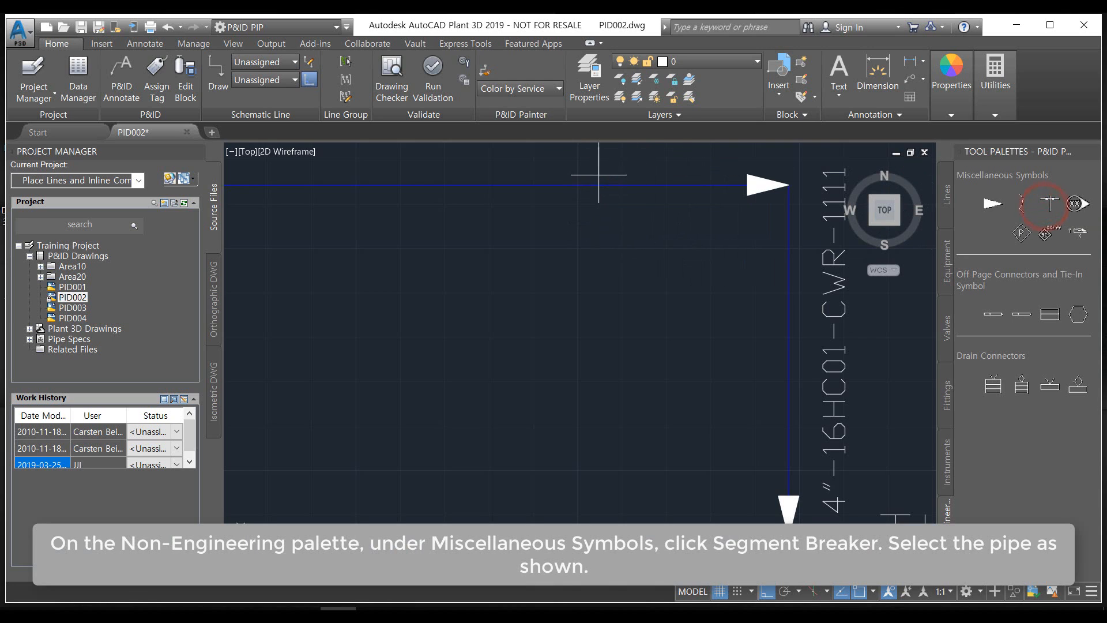
pyautogui.moveTo(609, 311); pyautogui.dragTo(643, 439, button='middle')
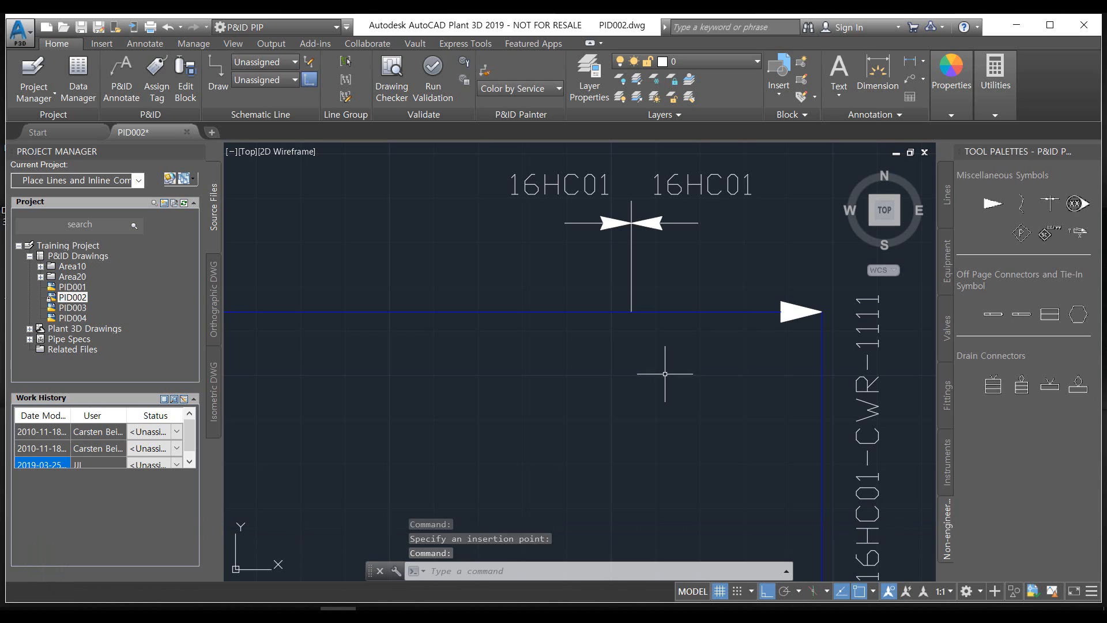
# Assign spec 160HS01 in the tag of the horizontal pipe segment left of the segment breaker, without placing an annotation
pyautogui.moveTo(668, 374)
pyautogui.mouseDown(button='middle')
pyautogui.moveTo(711, 444)
pyautogui.moveTo(695, 458)
pyautogui.mouseUp(button='middle')
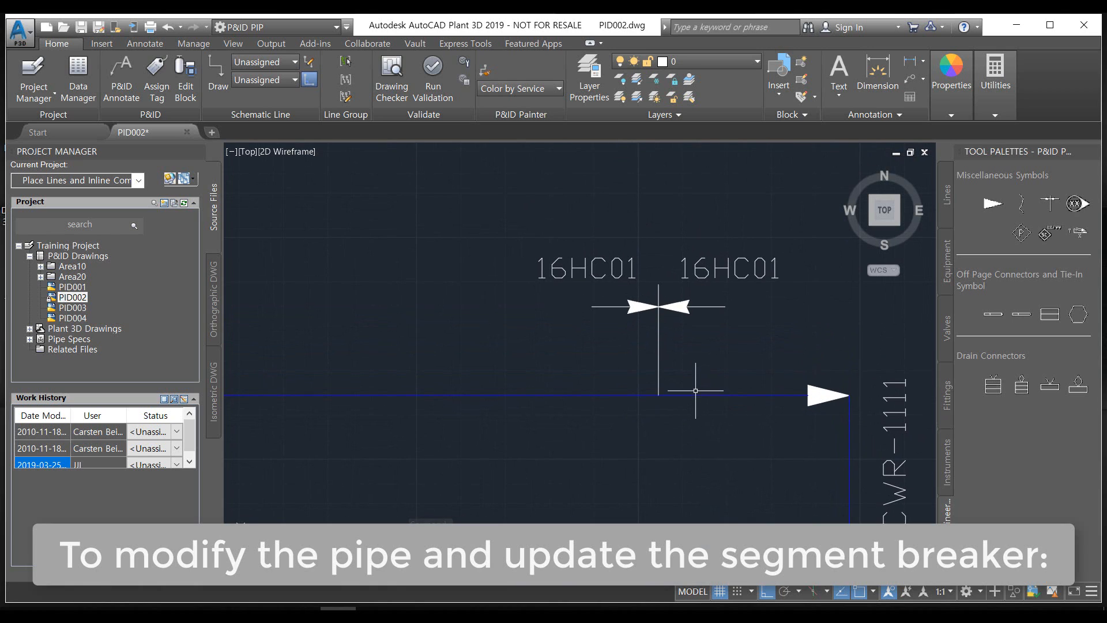
pyautogui.moveTo(602, 382); pyautogui.dragTo(640, 399, button='middle')
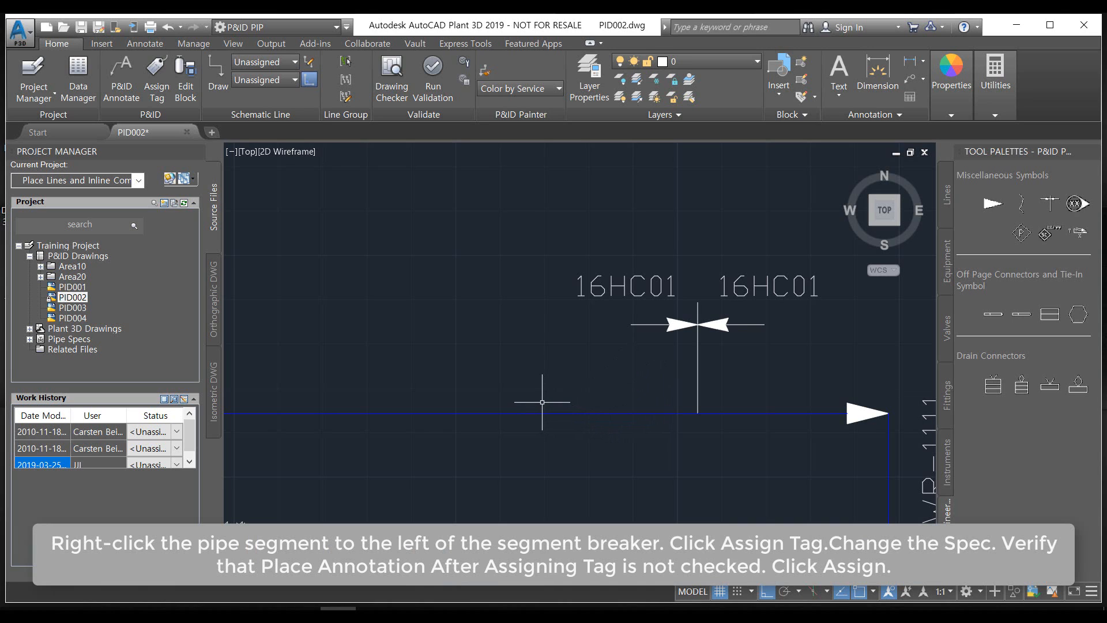
pyautogui.rightClick(543, 406)
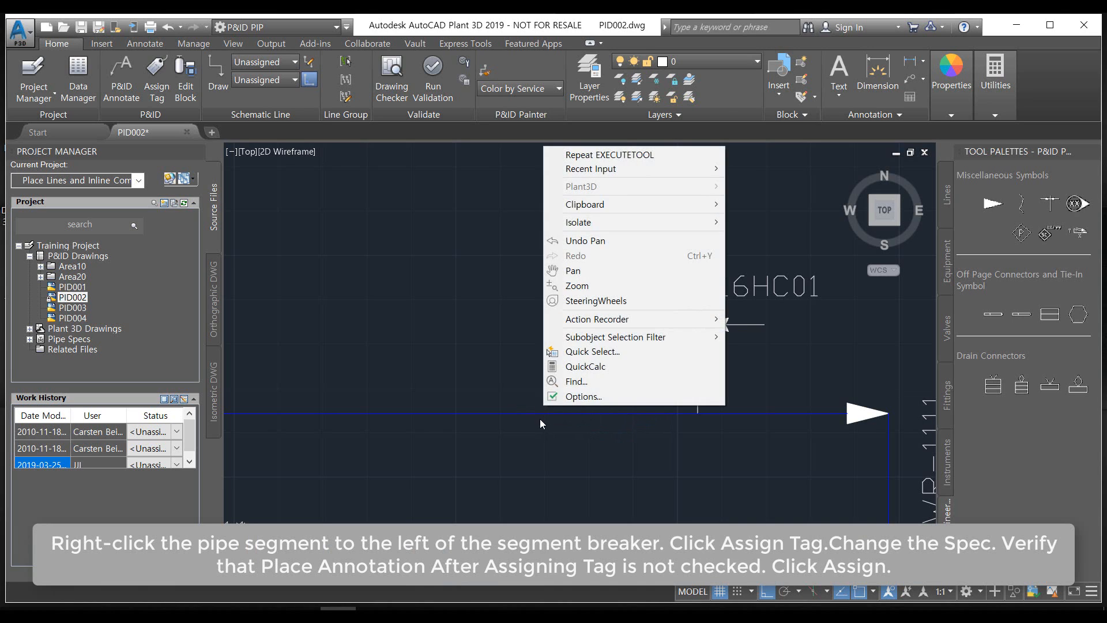
pyautogui.rightClick(519, 425)
pyautogui.click(506, 411)
pyautogui.rightClick(505, 413)
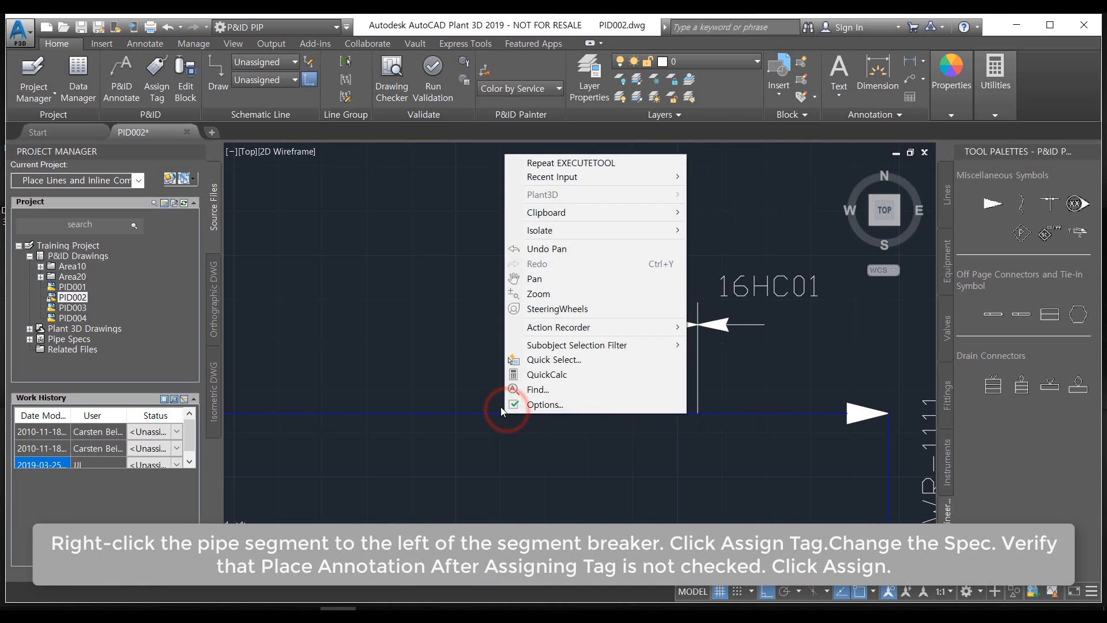
pyautogui.click(501, 408)
pyautogui.click(479, 413)
pyautogui.rightClick(479, 413)
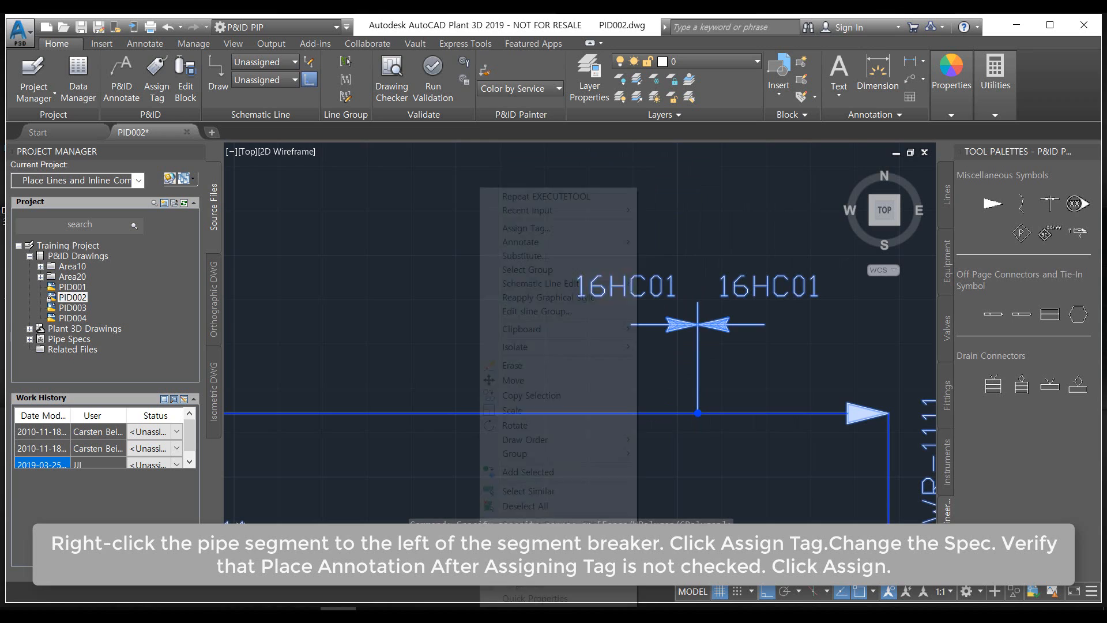
pyautogui.click(528, 230)
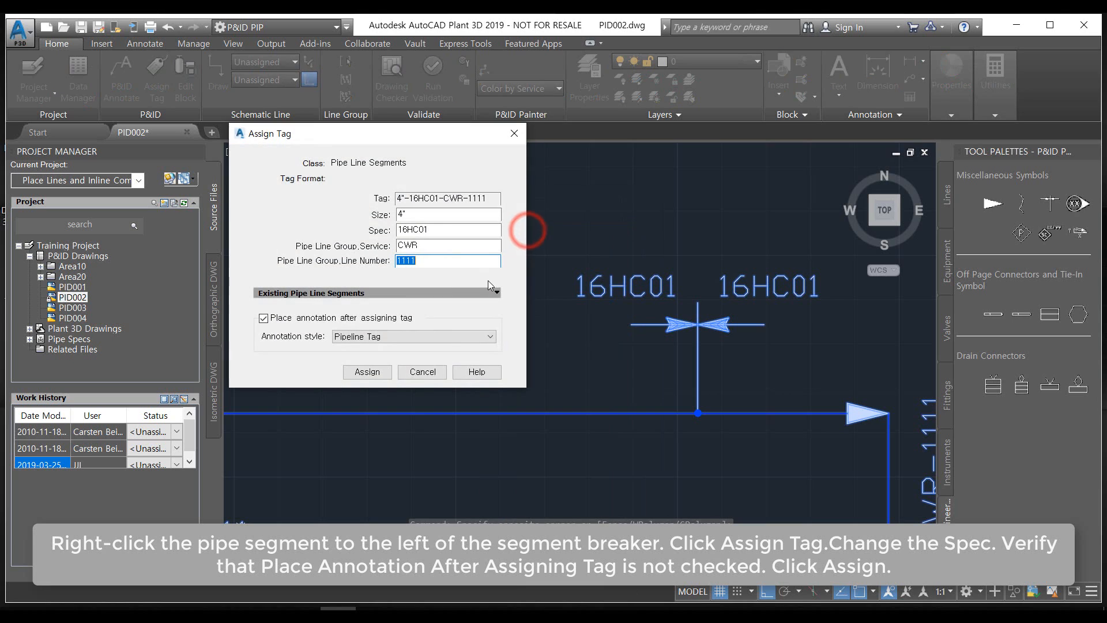
pyautogui.click(450, 229)
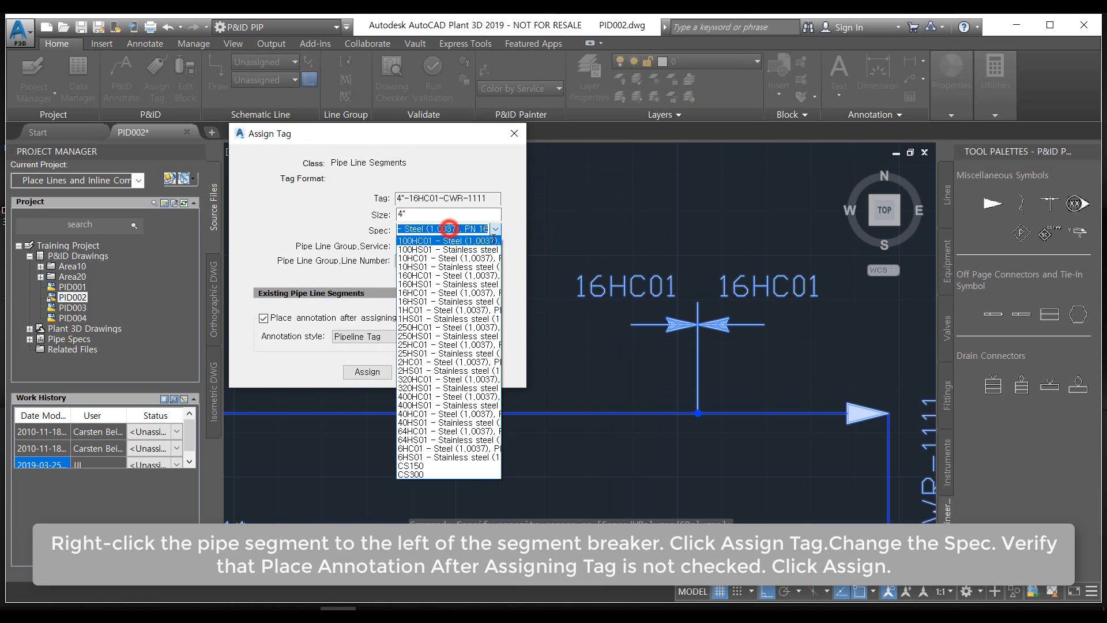
pyautogui.click(449, 287)
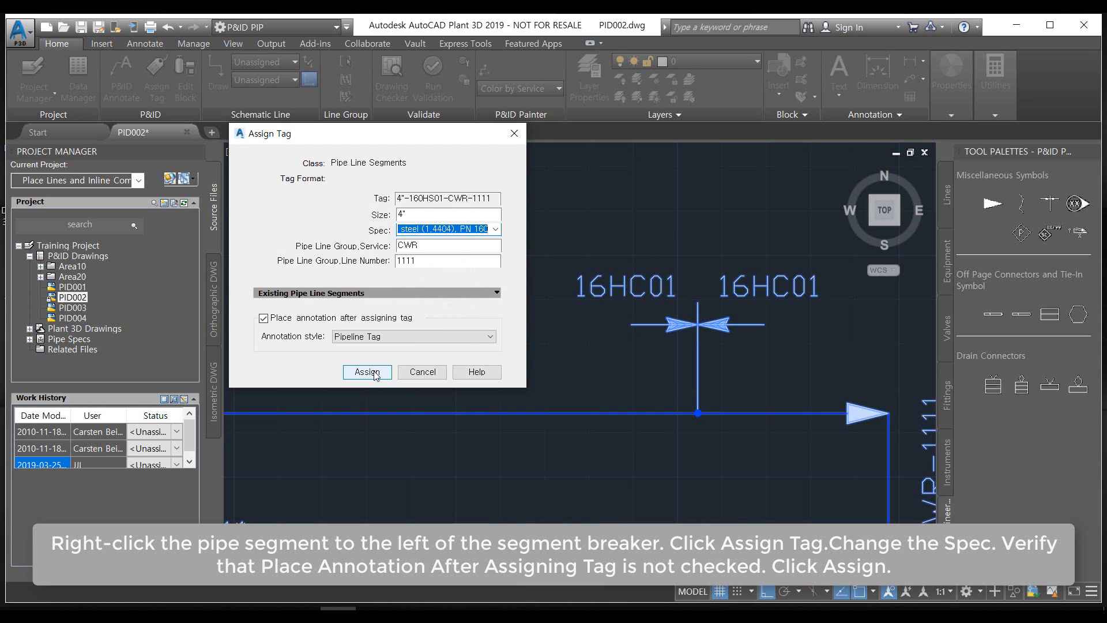
pyautogui.click(264, 318)
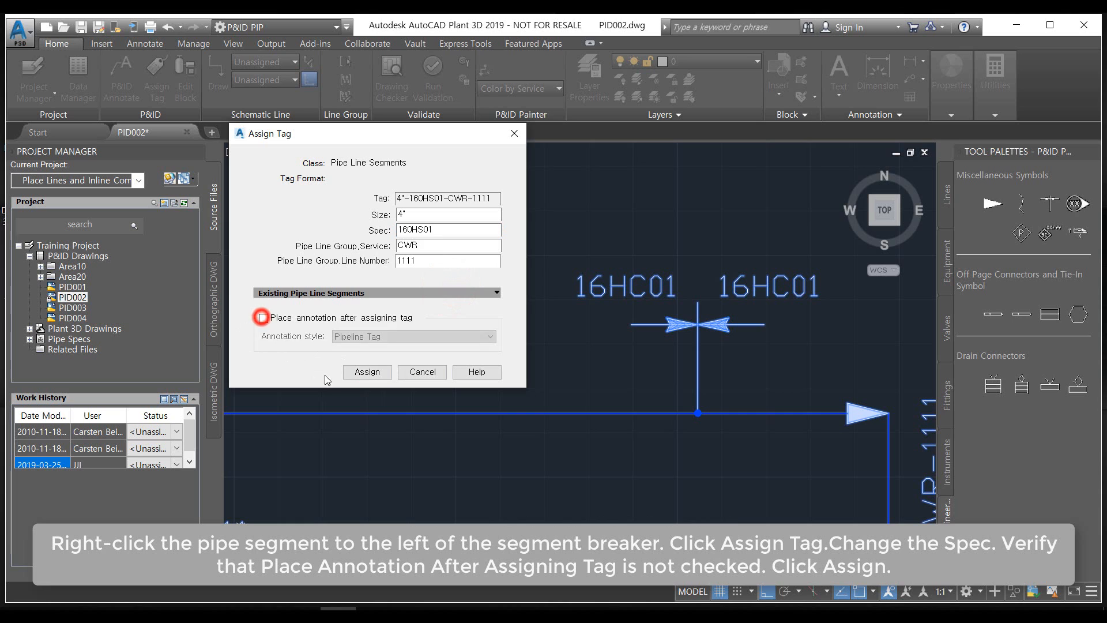
pyautogui.click(362, 369)
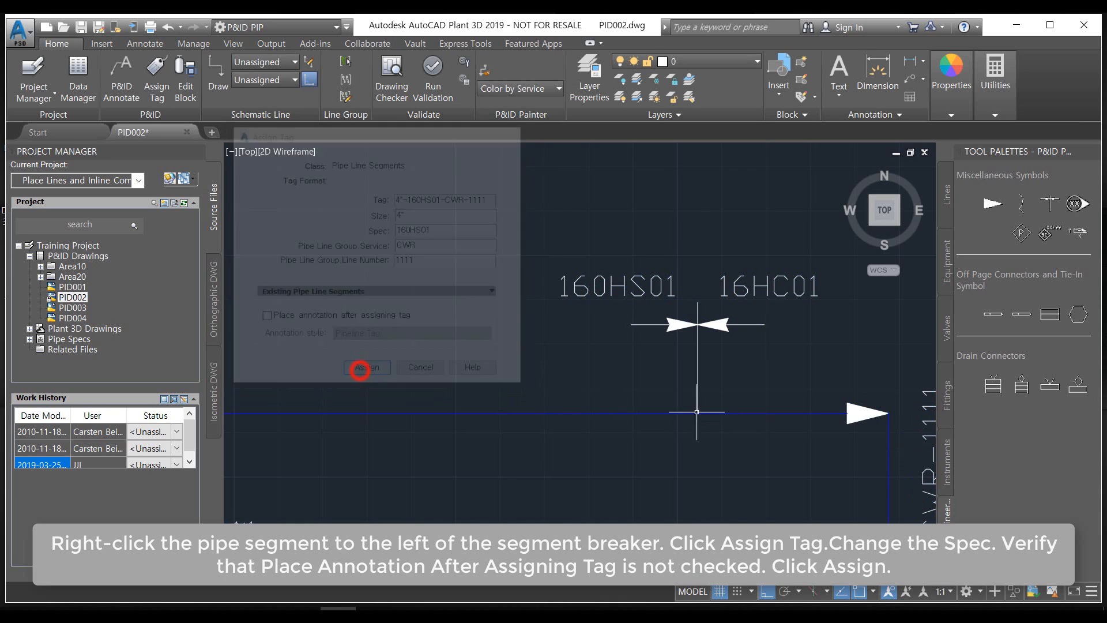
# Place a Gate Valve on the horizontal line from TK-005 toward TK-006, close to the tank's lower side nozzle
pyautogui.scroll(-1, 646, 369)
pyautogui.moveTo(676, 410)
pyautogui.mouseDown(button='middle')
pyautogui.moveTo(592, 338)
pyautogui.moveTo(501, 376)
pyautogui.mouseUp(button='middle')
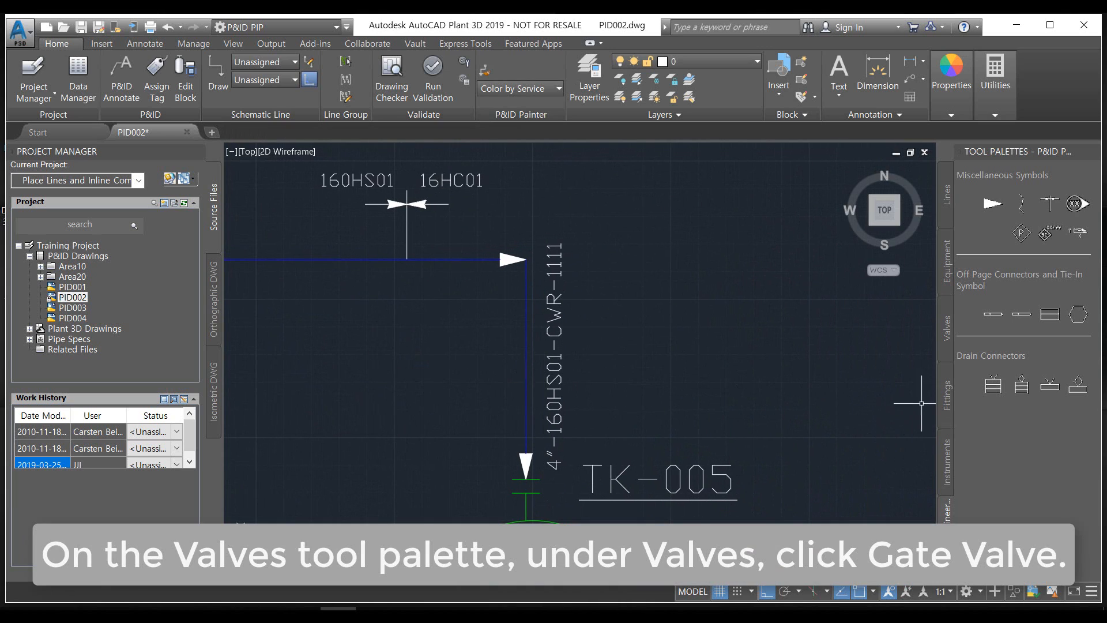
pyautogui.click(942, 332)
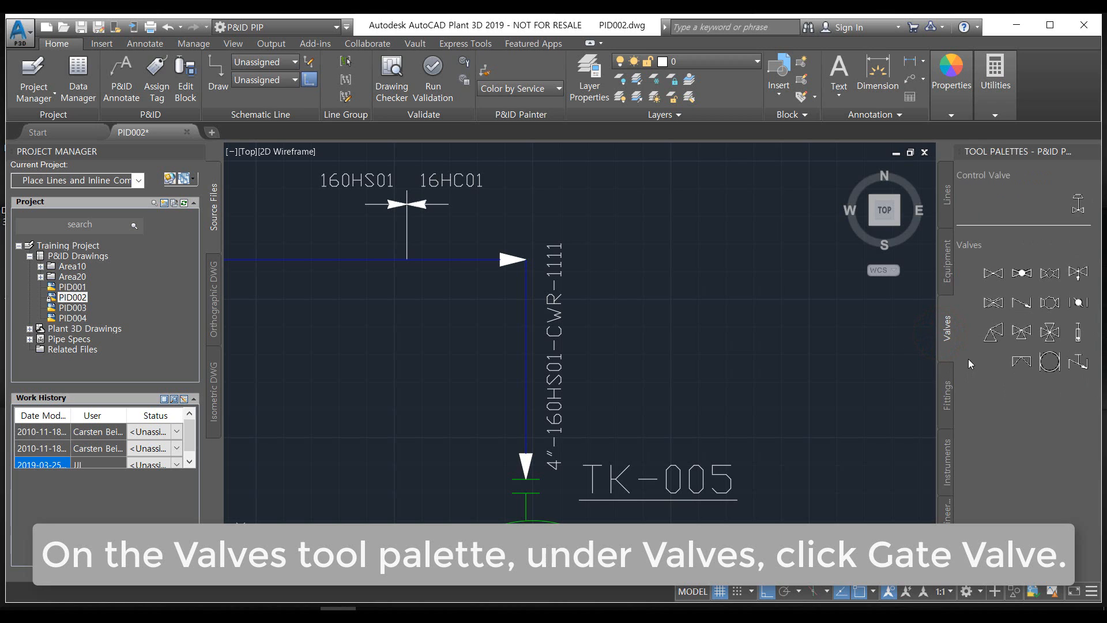
pyautogui.click(992, 276)
pyautogui.scroll(-4, 778, 508)
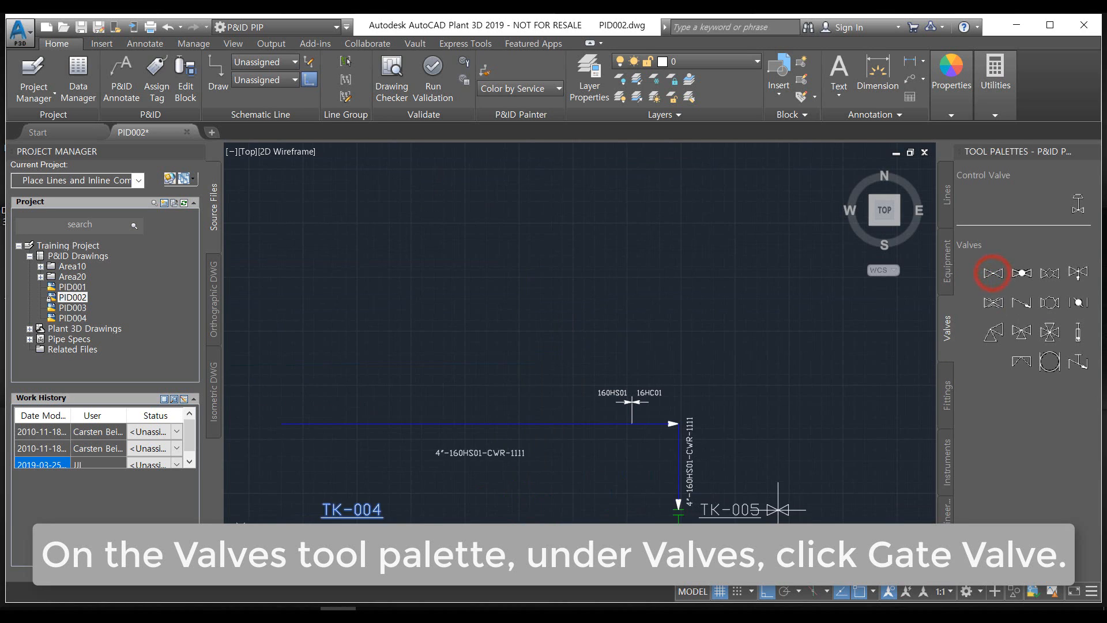
pyautogui.moveTo(779, 506)
pyautogui.mouseDown(button='middle')
pyautogui.moveTo(739, 416)
pyautogui.moveTo(577, 254)
pyautogui.moveTo(561, 206)
pyautogui.mouseUp(button='middle')
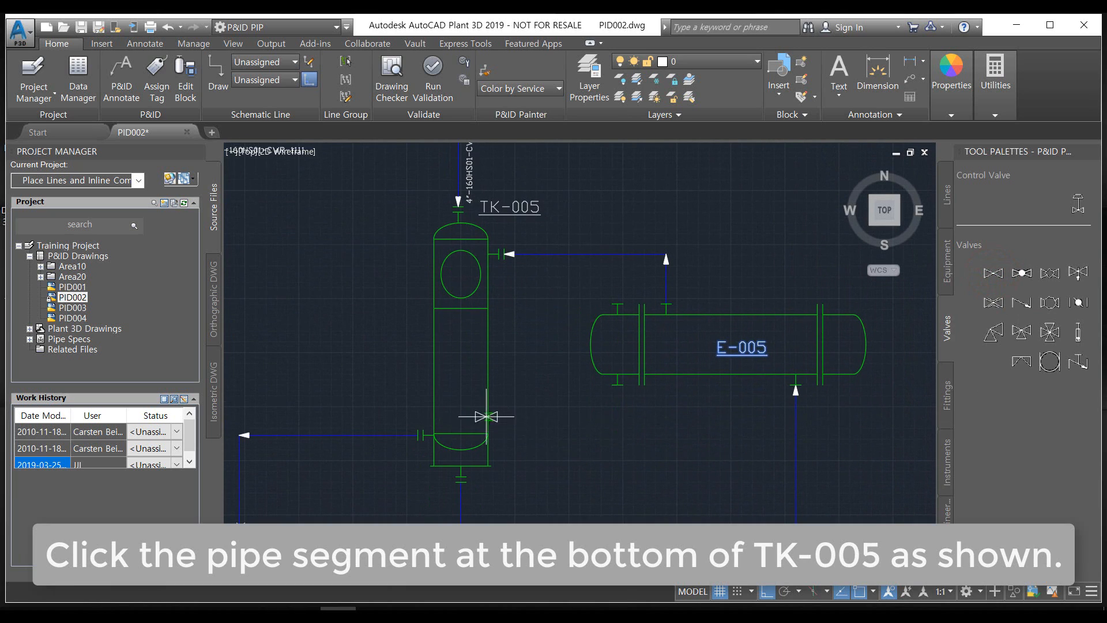
pyautogui.moveTo(533, 445); pyautogui.dragTo(528, 375, button='middle')
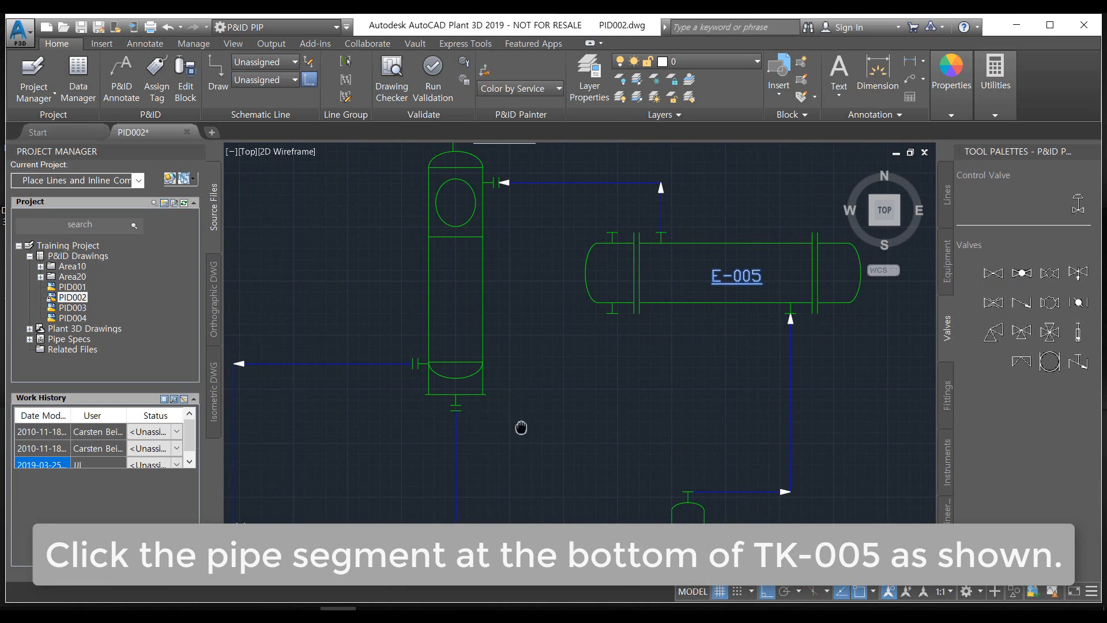
pyautogui.moveTo(520, 427)
pyautogui.mouseDown(button='middle')
pyautogui.moveTo(545, 398)
pyautogui.moveTo(595, 423)
pyautogui.mouseUp(button='middle')
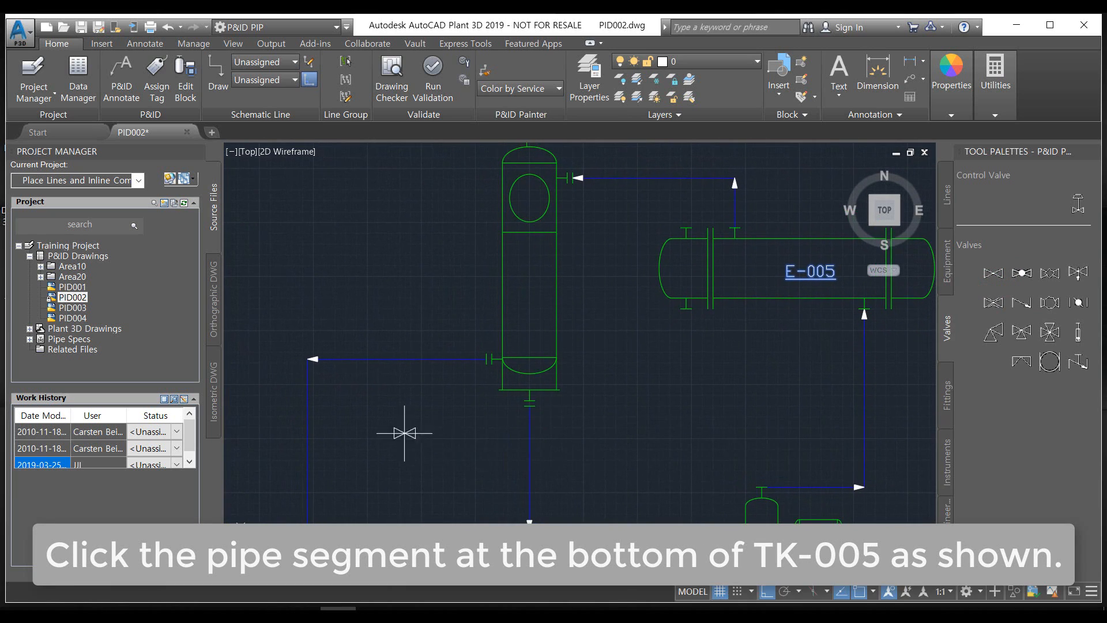
pyautogui.click(460, 359)
# Move the gate valve along its horizontal line, away from the TK-005 nozzle and closer to the corner above TK-006, and clear the selection
pyautogui.moveTo(447, 459)
pyautogui.mouseDown(button='middle')
pyautogui.moveTo(463, 455)
pyautogui.moveTo(477, 373)
pyautogui.moveTo(407, 344)
pyautogui.mouseUp(button='middle')
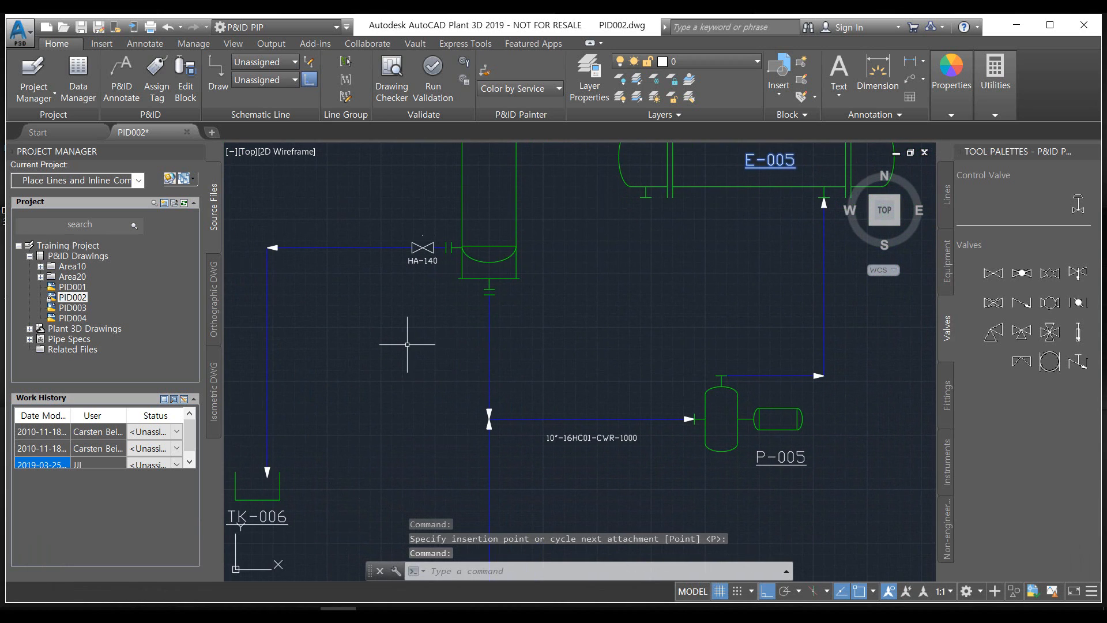
pyautogui.scroll(3, 396, 245)
pyautogui.scroll(2, 391, 346)
pyautogui.moveTo(390, 346); pyautogui.dragTo(463, 412, button='middle')
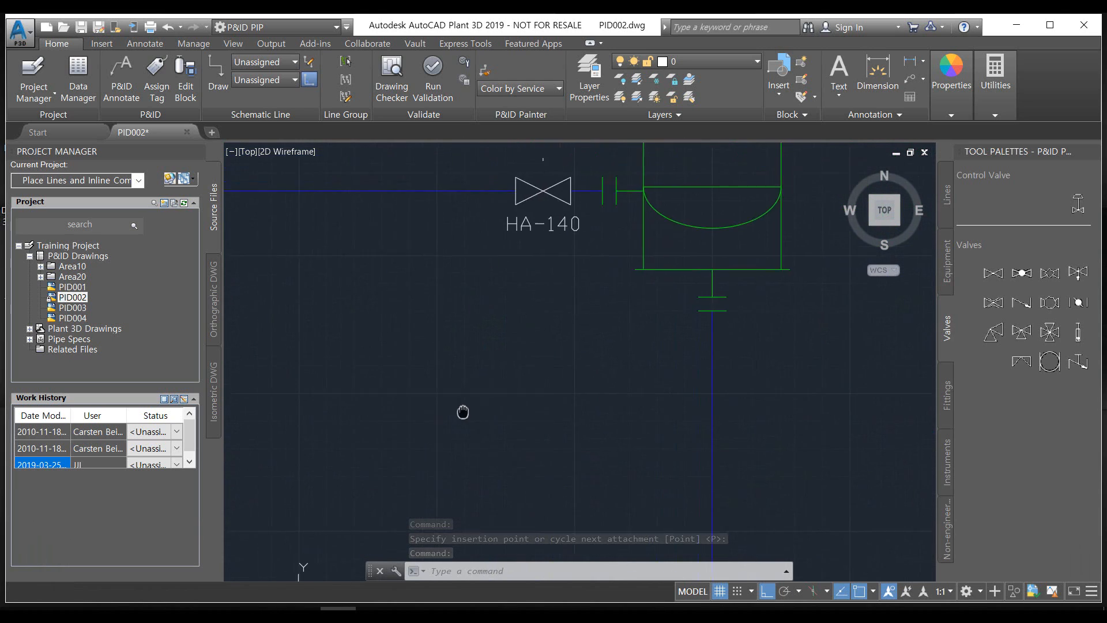
pyautogui.scroll(1, 501, 386)
pyautogui.scroll(1, 571, 294)
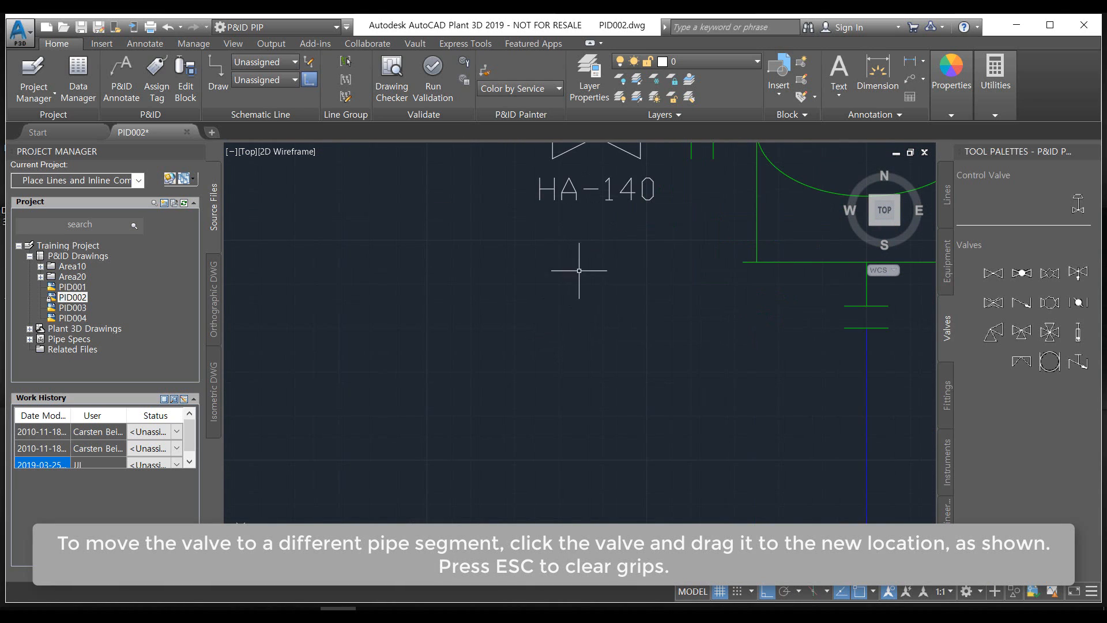
pyautogui.click(597, 199)
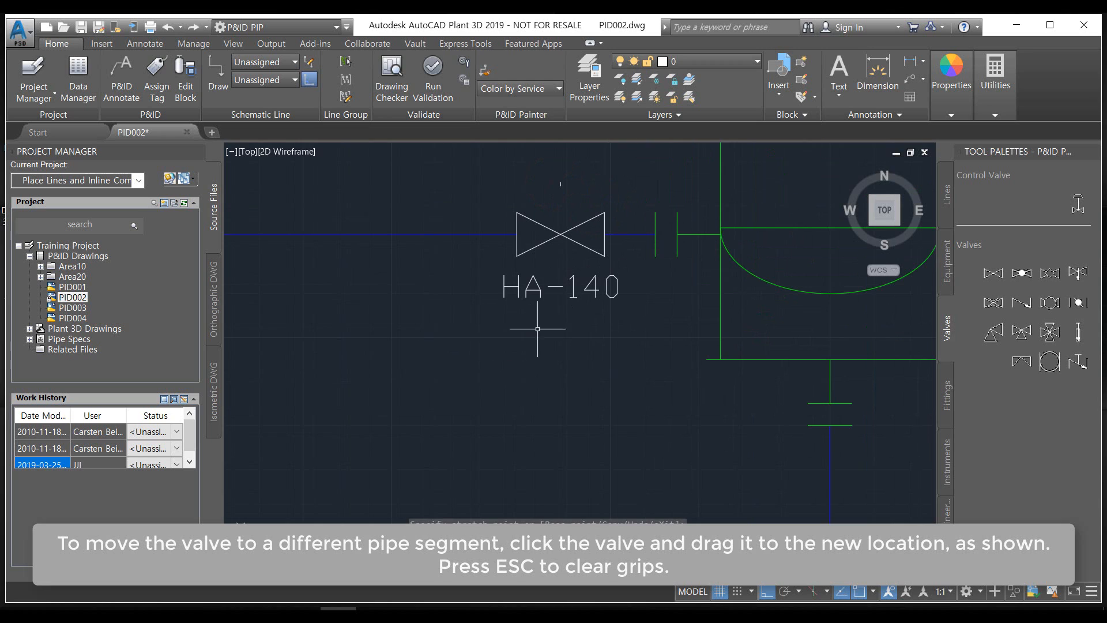
pyautogui.click(586, 338)
pyautogui.click(534, 237)
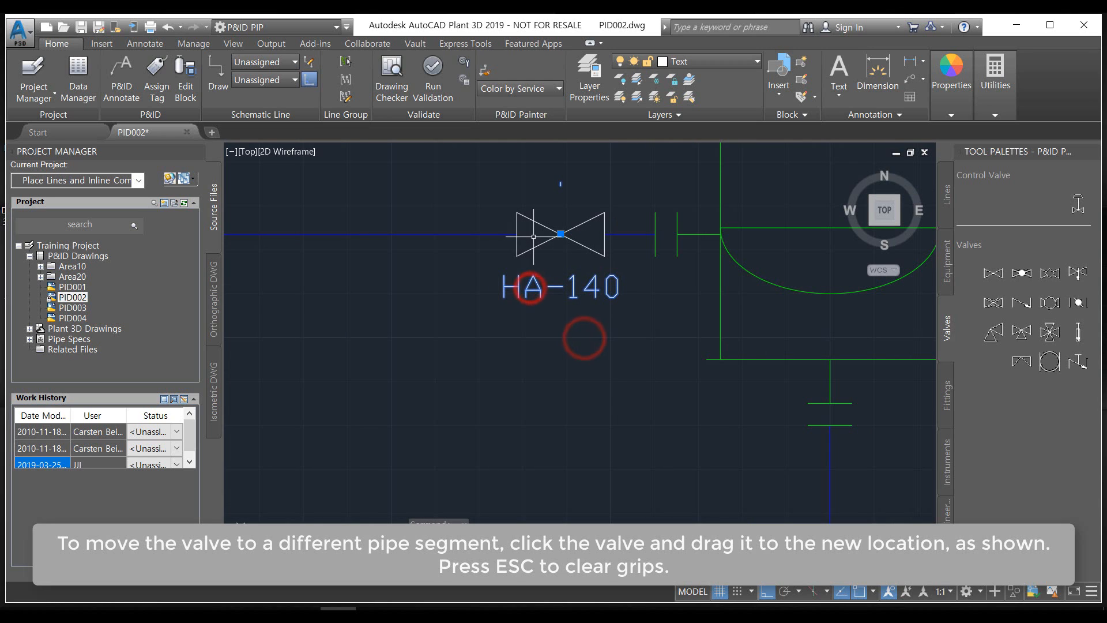
pyautogui.click(551, 271)
pyautogui.click(507, 244)
pyautogui.click(560, 234)
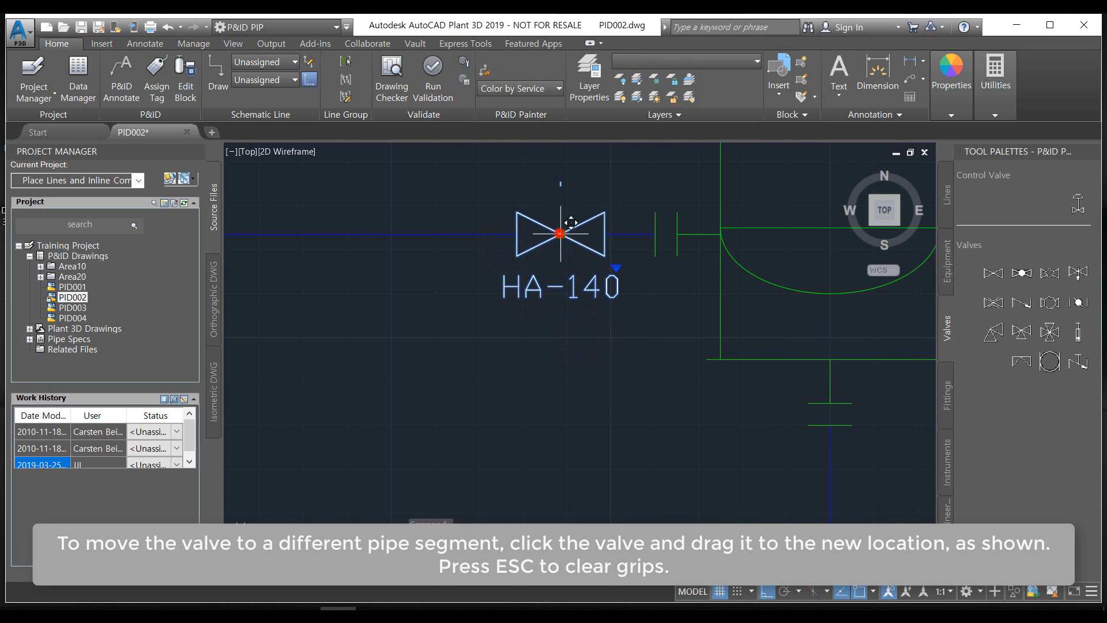
pyautogui.click(312, 359)
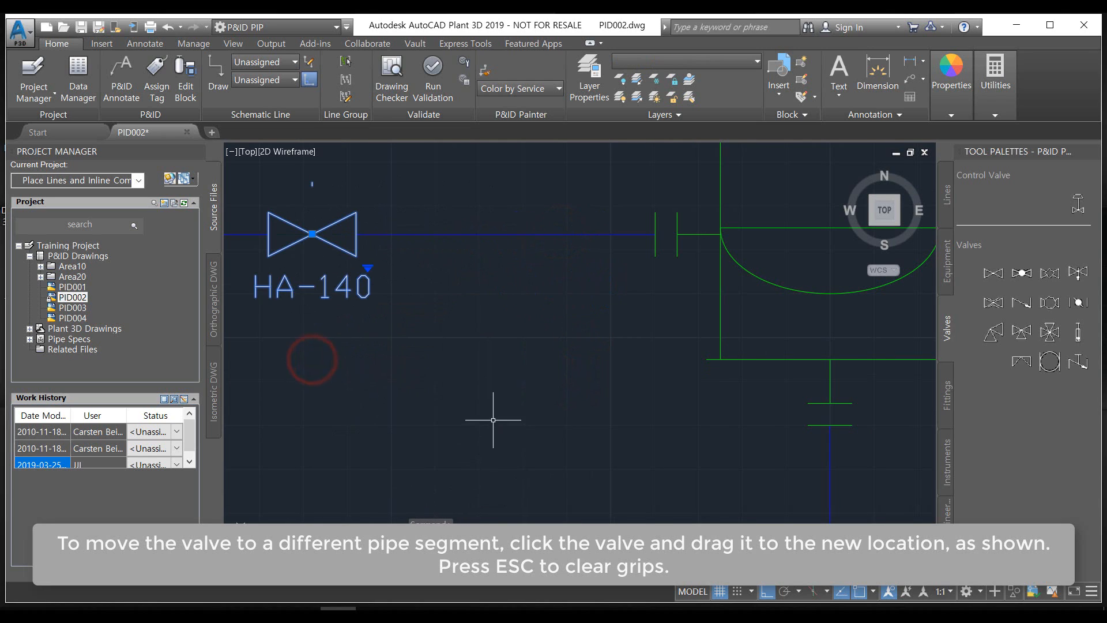
pyautogui.moveTo(493, 420); pyautogui.dragTo(620, 388, button='middle')
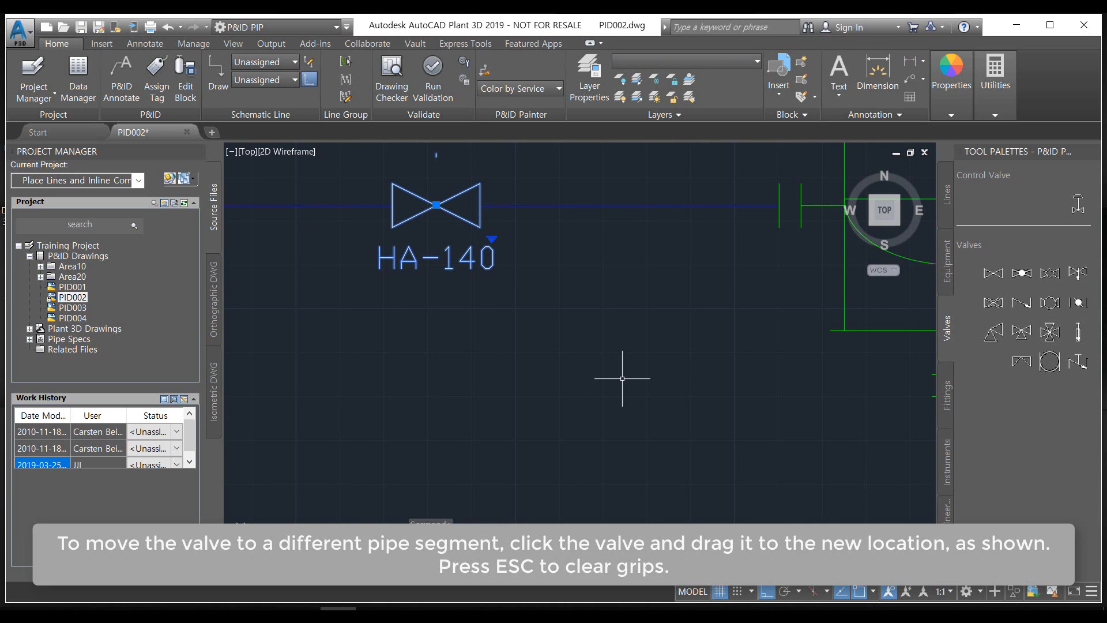
pyautogui.press('Escape')
pyautogui.press('Escape')
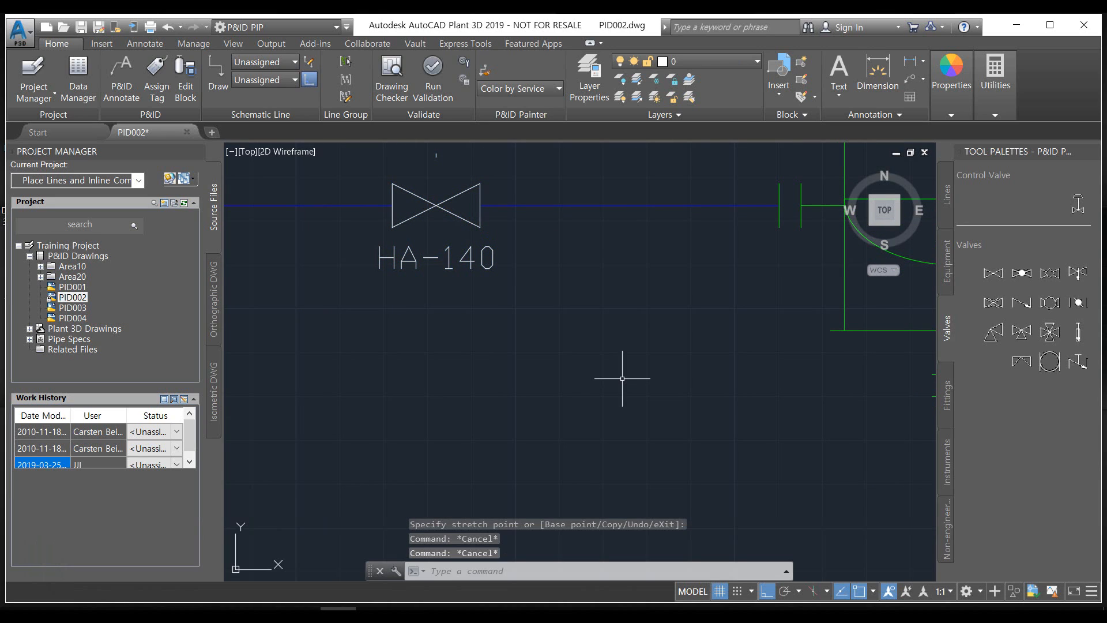
# Place a Check Valve on the horizontal line feeding pump P-005, shortly after its branch from the vertical line
pyautogui.scroll(-2, 578, 303)
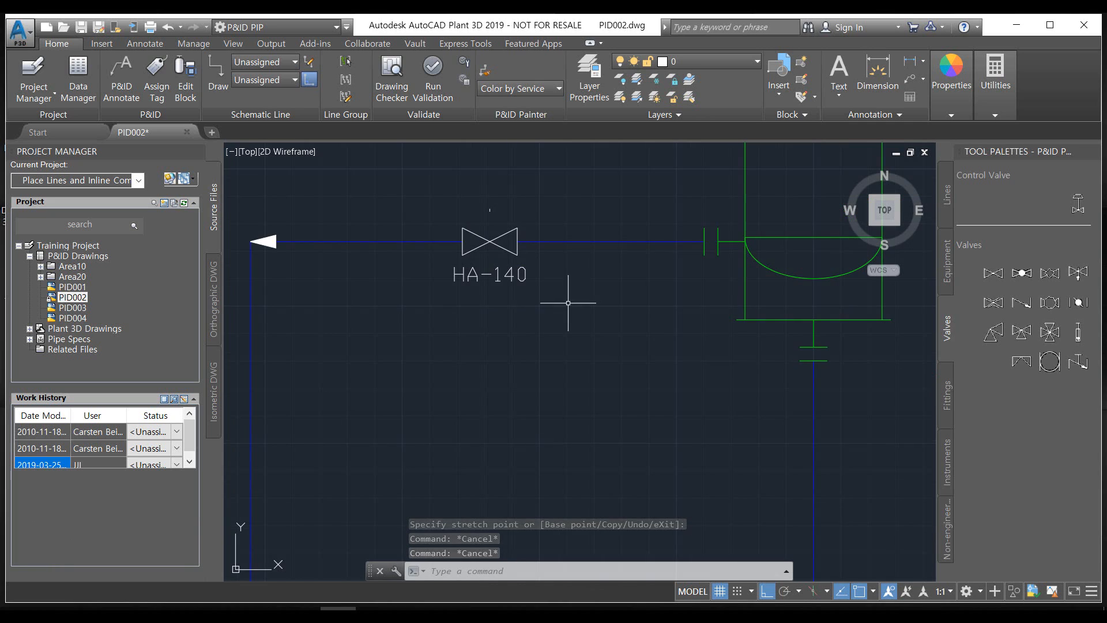
pyautogui.moveTo(552, 326)
pyautogui.mouseDown(button='middle')
pyautogui.moveTo(473, 270)
pyautogui.moveTo(524, 324)
pyautogui.moveTo(409, 317)
pyautogui.mouseUp(button='middle')
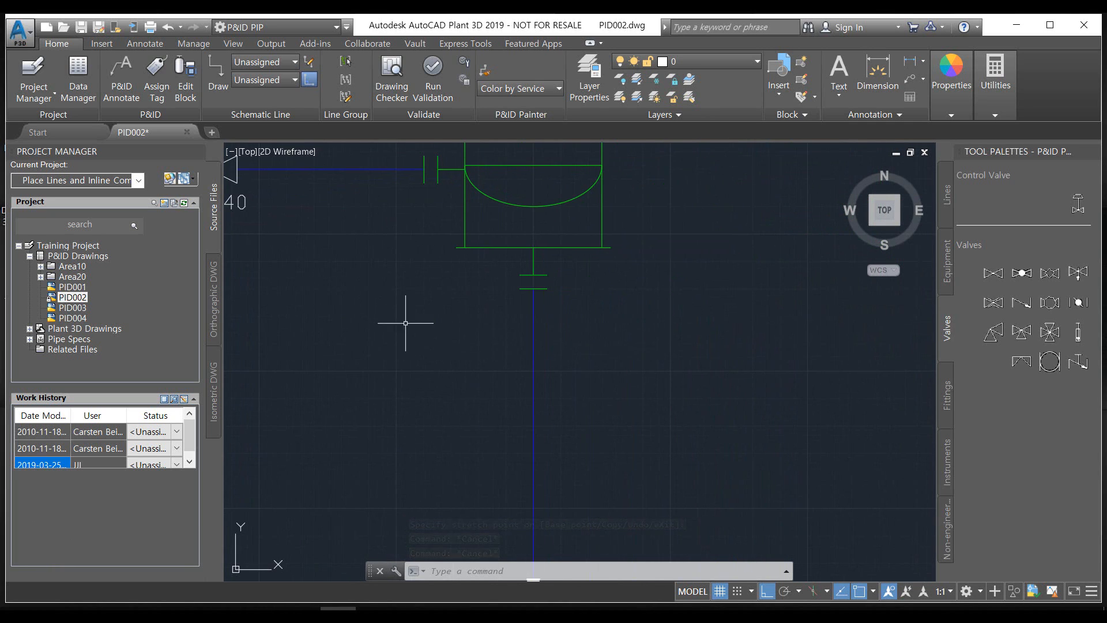
pyautogui.scroll(-2, 700, 425)
pyautogui.moveTo(699, 425)
pyautogui.mouseDown(button='middle')
pyautogui.moveTo(639, 320)
pyautogui.moveTo(648, 306)
pyautogui.mouseUp(button='middle')
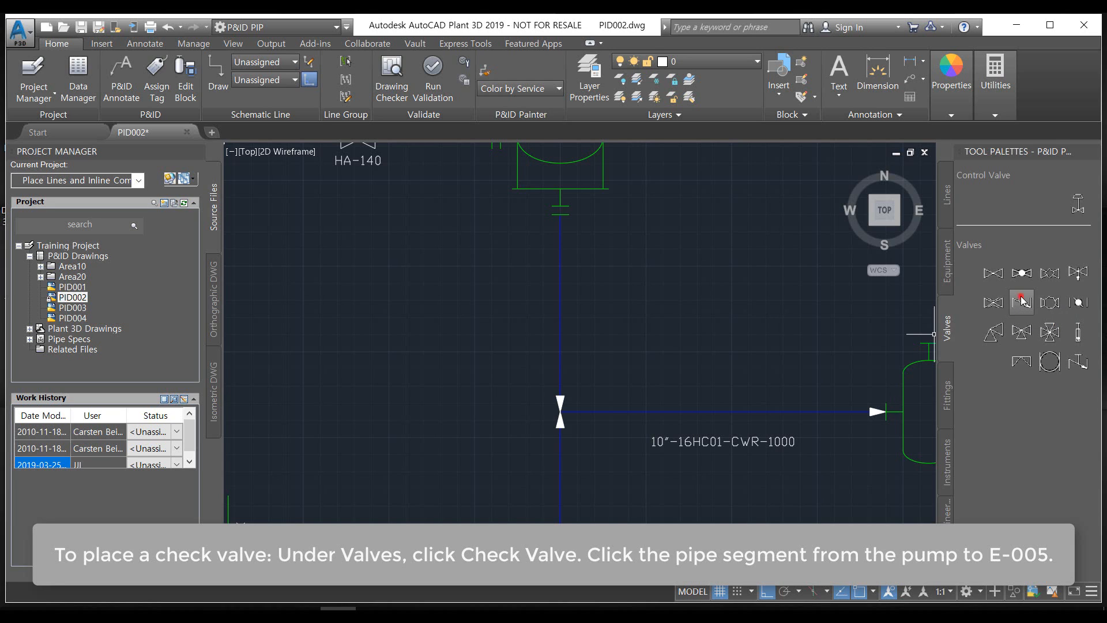
pyautogui.click(1021, 301)
pyautogui.moveTo(594, 457); pyautogui.dragTo(512, 348, button='middle')
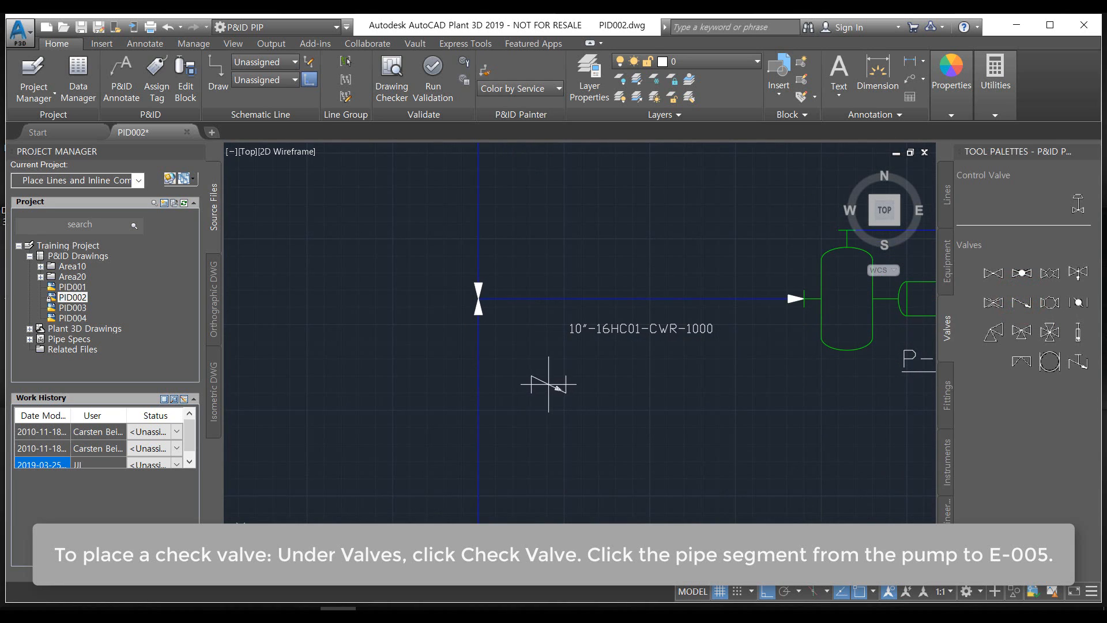
pyautogui.scroll(-4, 542, 381)
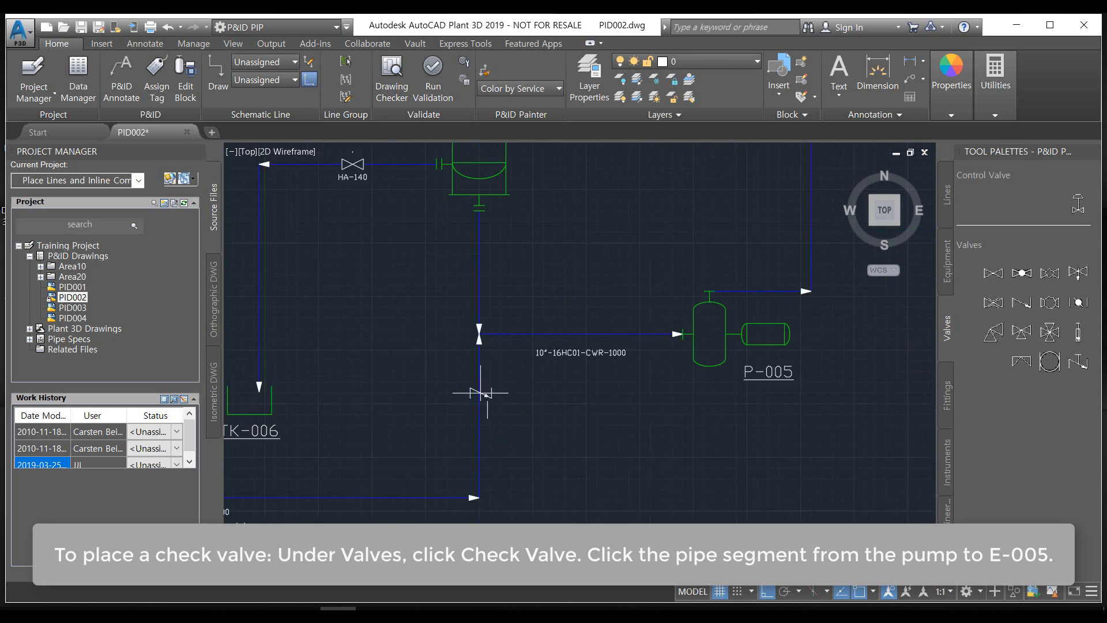
pyautogui.scroll(6, 522, 352)
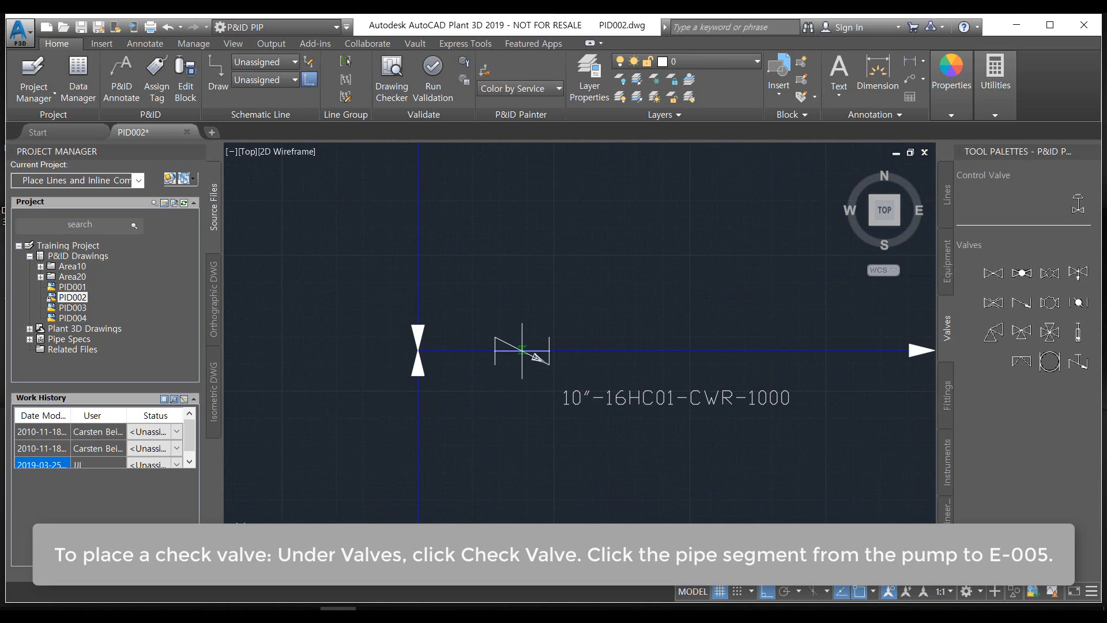
pyautogui.click(540, 347)
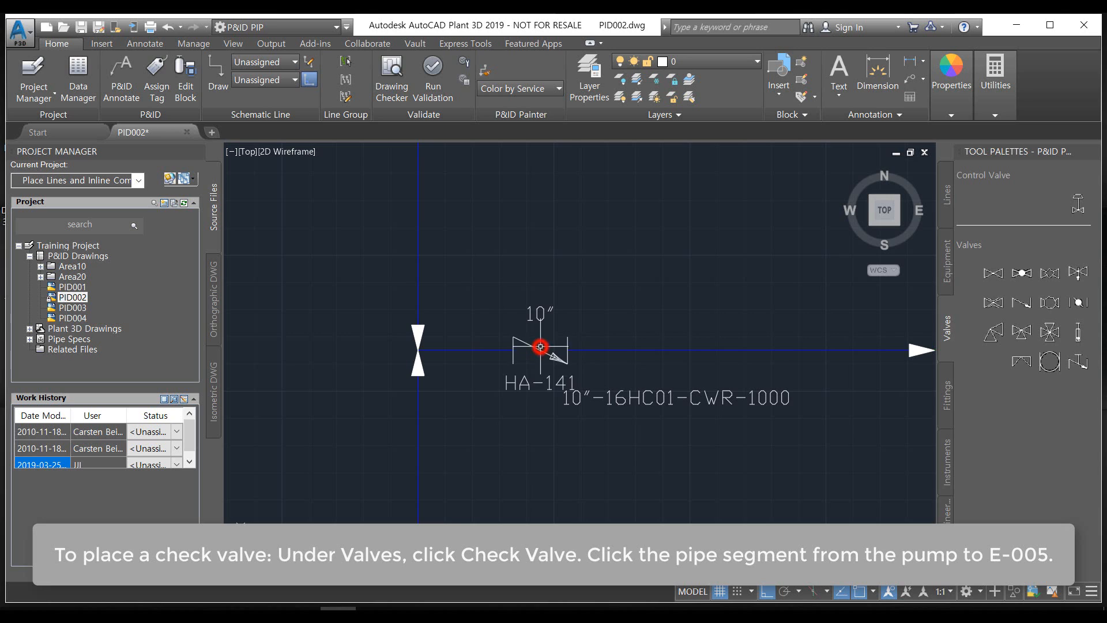
# Compare the check valve's direction with the pipe flow and review the information of the segment from TK-005 toward TK-006
pyautogui.scroll(-2, 653, 417)
pyautogui.moveTo(666, 420)
pyautogui.mouseDown(button='middle')
pyautogui.moveTo(621, 430)
pyautogui.moveTo(514, 414)
pyautogui.mouseUp(button='middle')
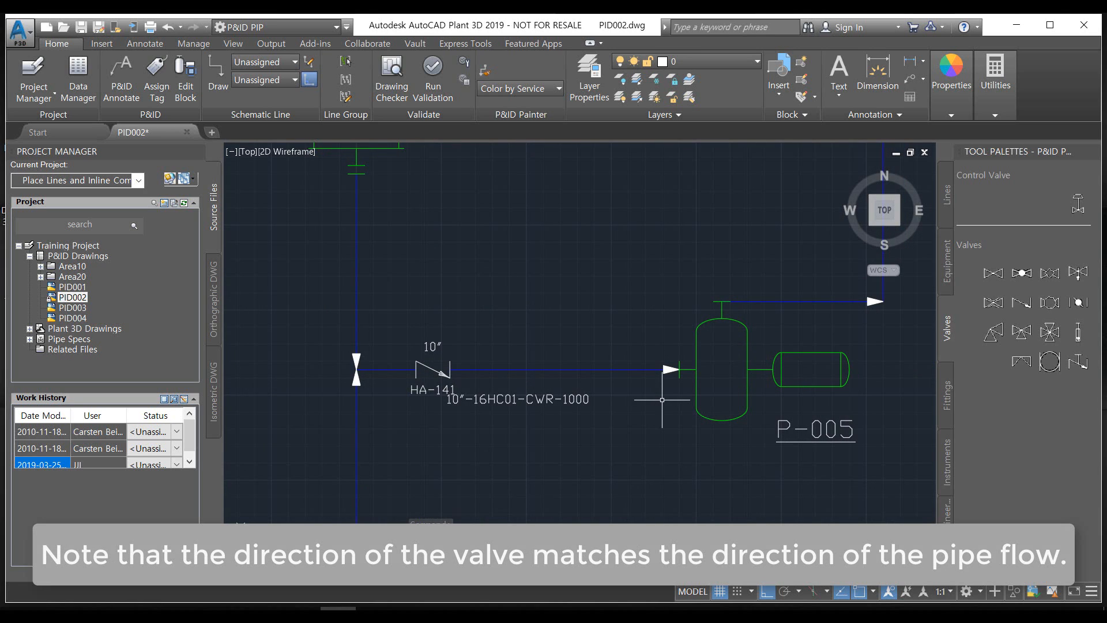
pyautogui.scroll(-4, 662, 396)
pyautogui.scroll(3, 652, 403)
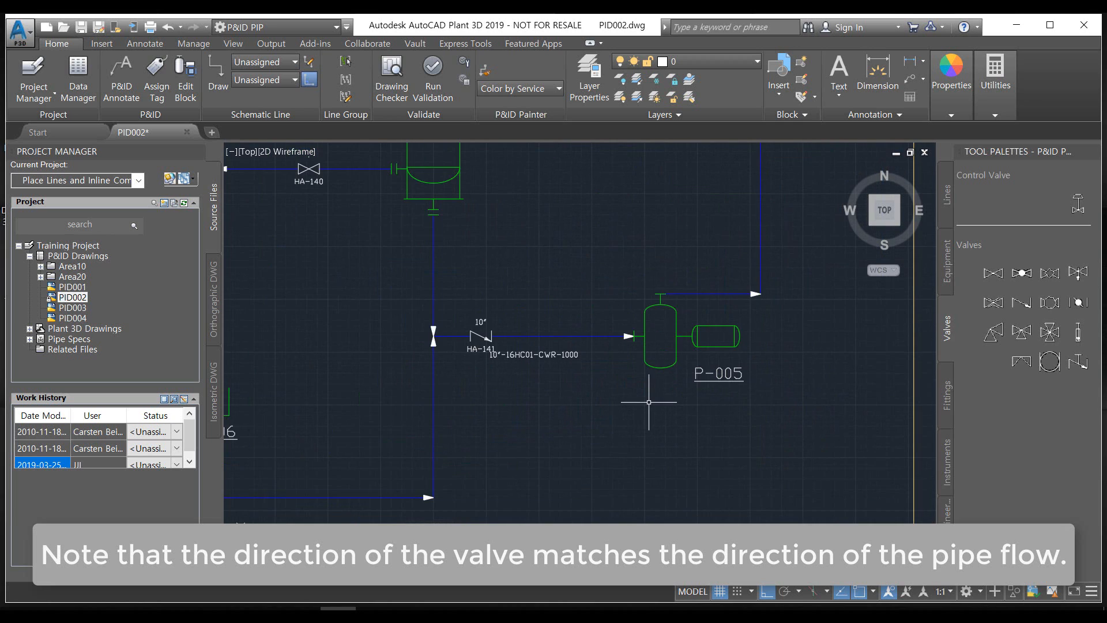
pyautogui.moveTo(636, 402); pyautogui.dragTo(542, 479, button='middle')
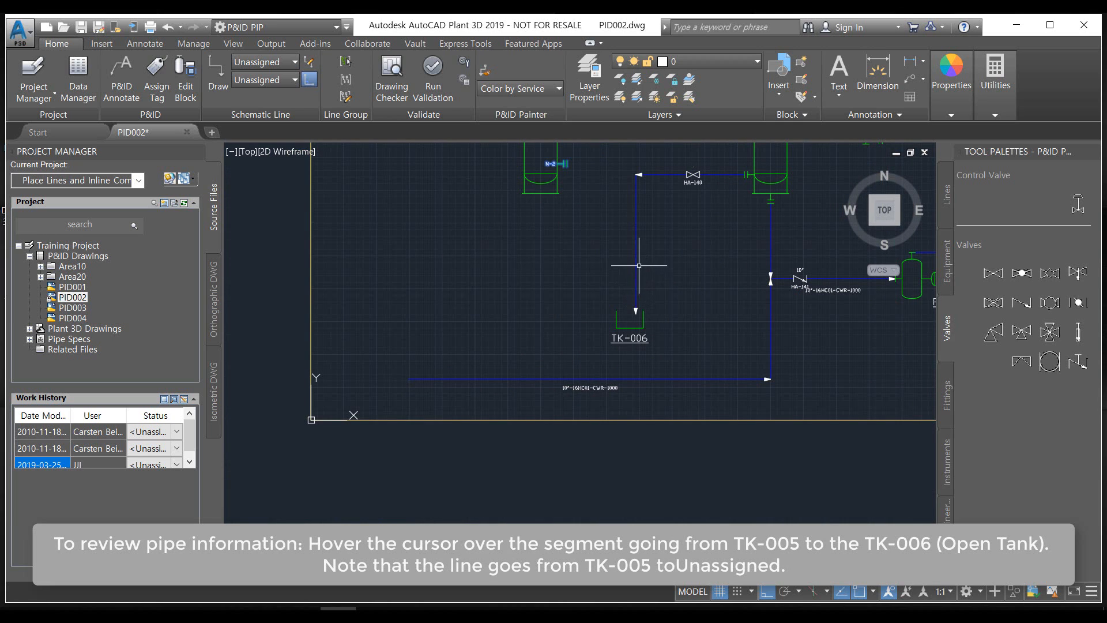
pyautogui.scroll(2, 647, 282)
pyautogui.moveTo(673, 282); pyautogui.dragTo(608, 333, button='middle')
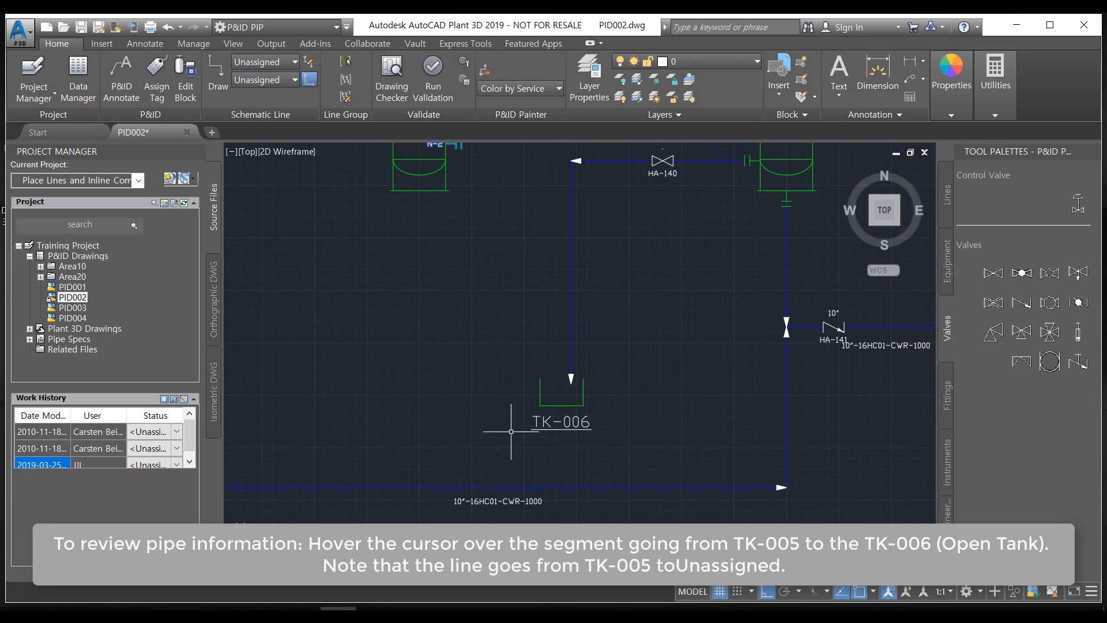
pyautogui.moveTo(562, 255); pyautogui.dragTo(535, 294, button='middle')
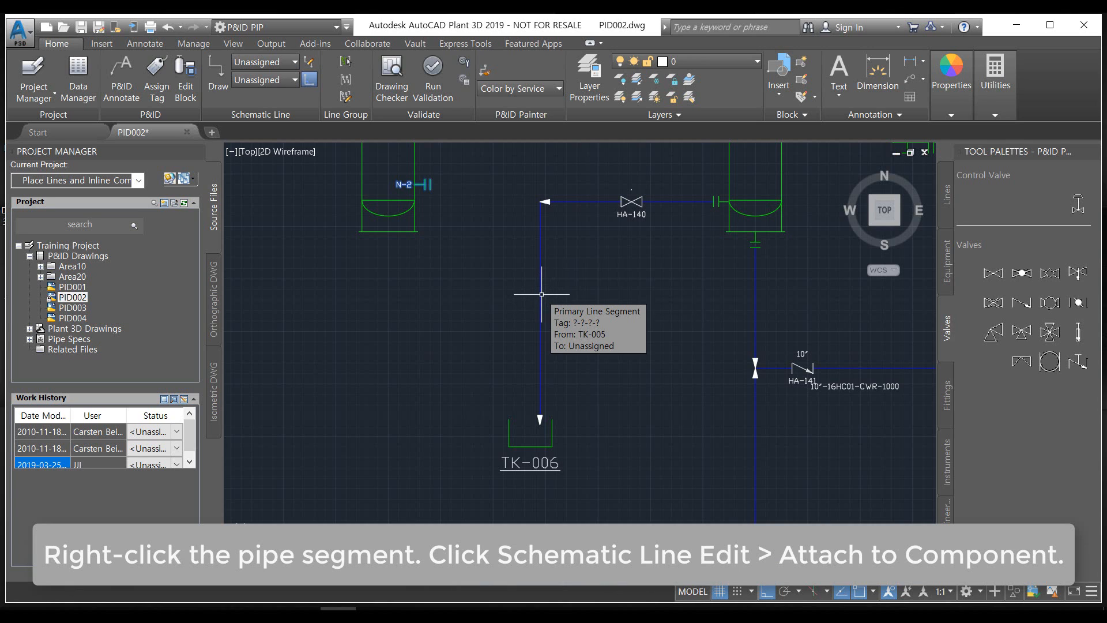
# Attach the pipe segment coming from TK-005 to the open tank TK-006, using the line's end point above the tank
pyautogui.click(541, 294)
pyautogui.rightClick(541, 294)
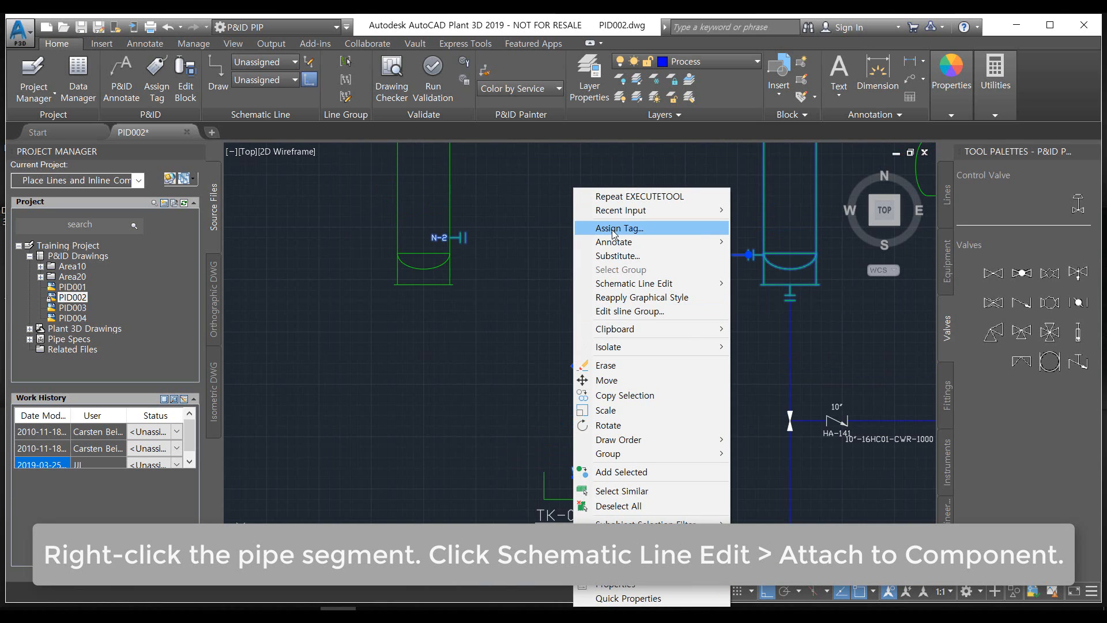
pyautogui.moveTo(616, 241)
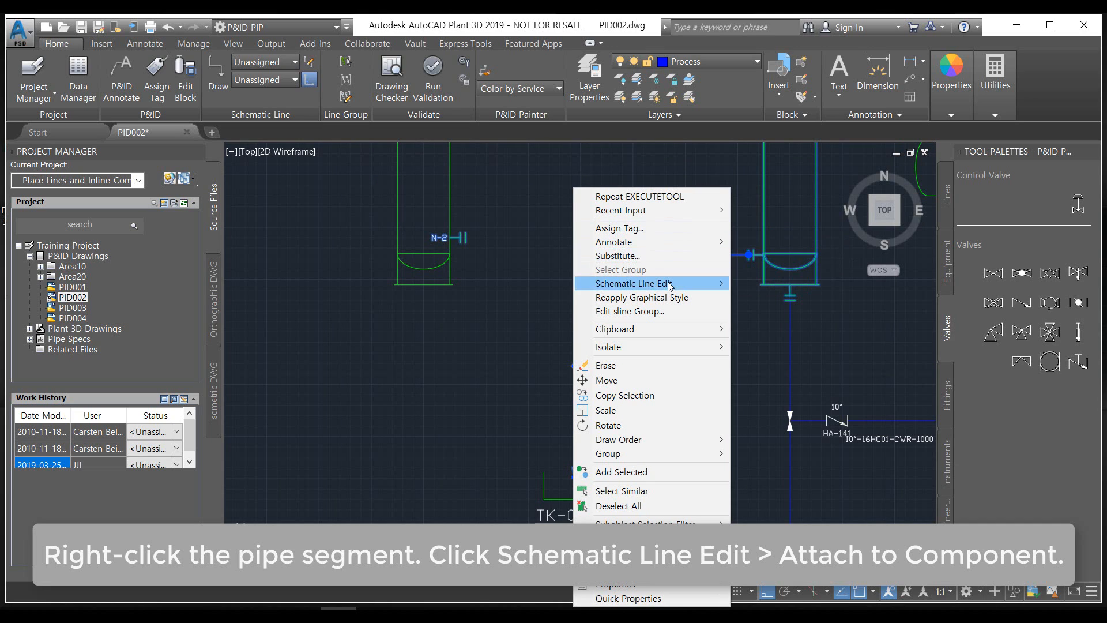
pyautogui.moveTo(682, 288)
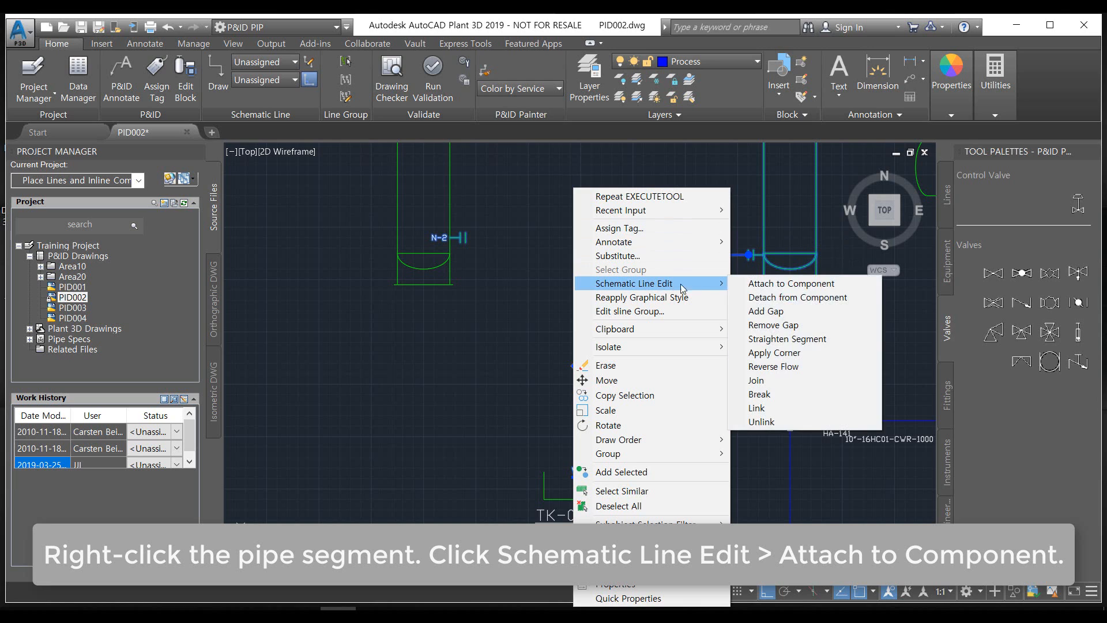
pyautogui.click(791, 283)
pyautogui.moveTo(512, 452); pyautogui.dragTo(478, 351, button='middle')
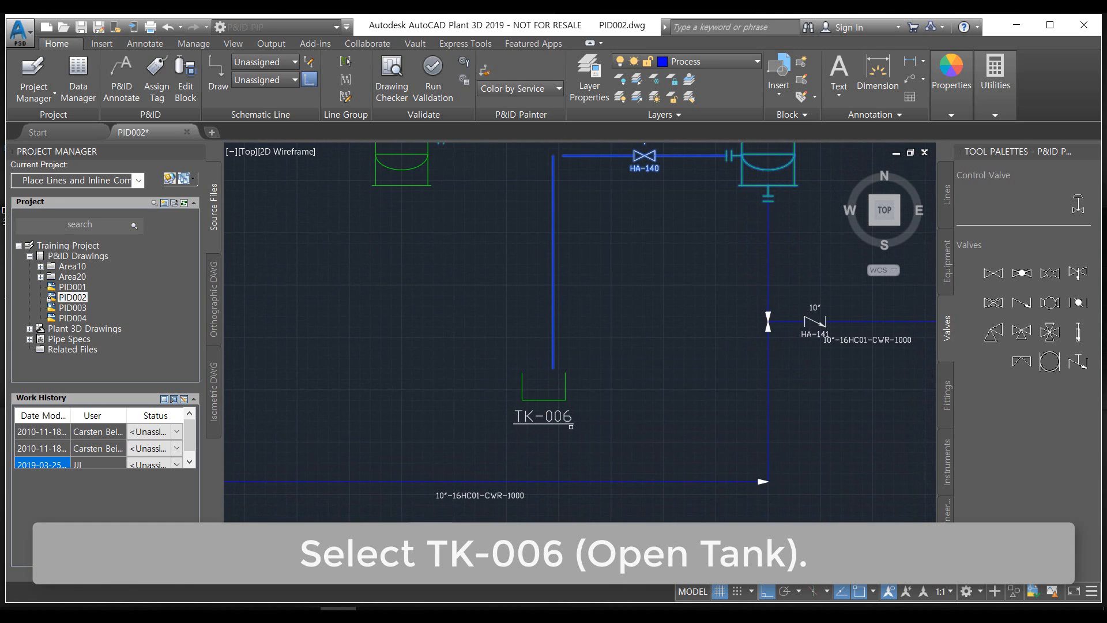
pyautogui.click(536, 393)
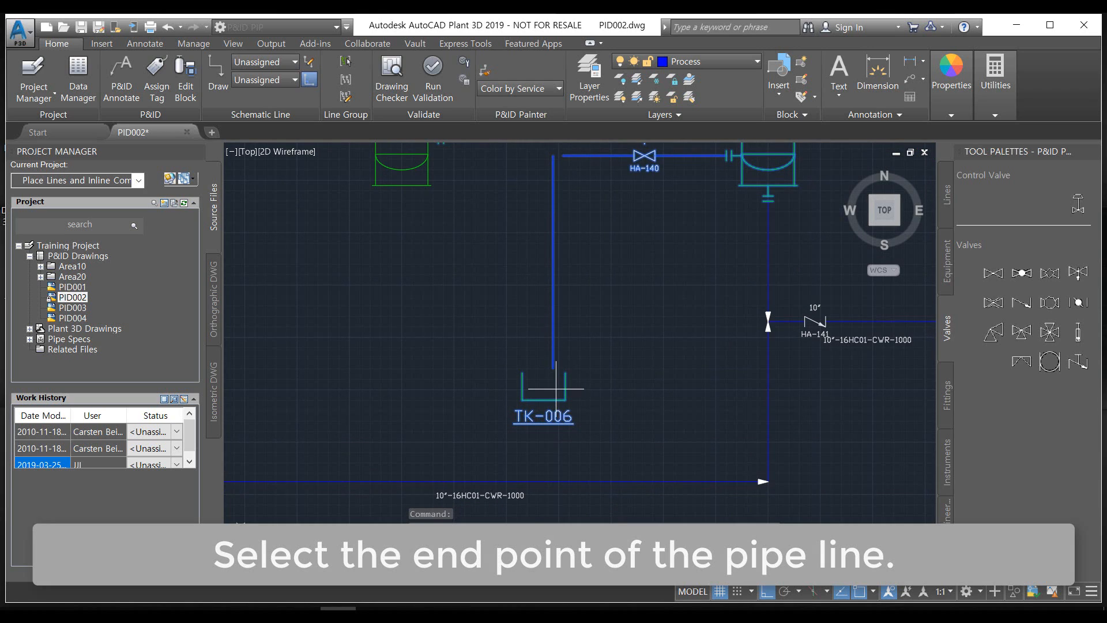
pyautogui.scroll(2, 572, 388)
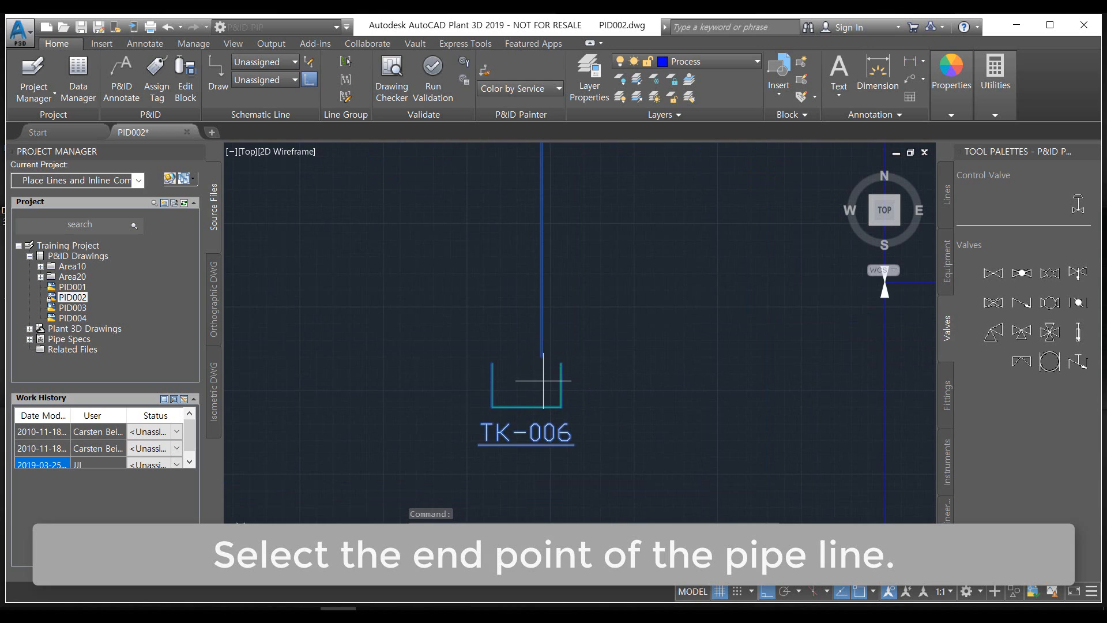
pyautogui.click(541, 358)
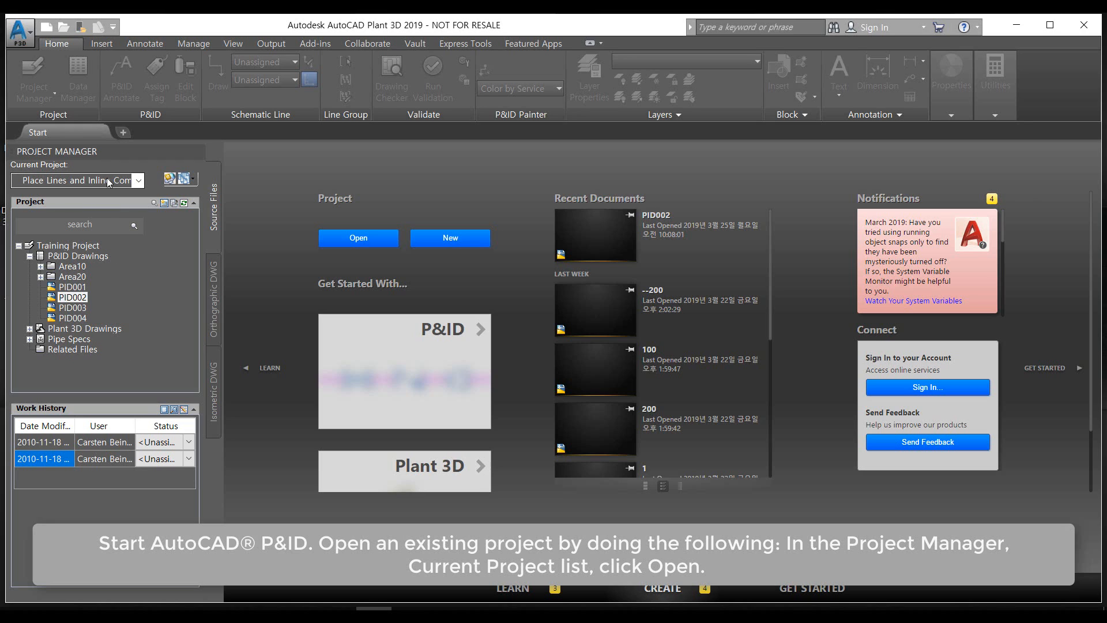
# Open the existing project file Project.xml from the Instruments and Instrument Lines folder
pyautogui.click(138, 181)
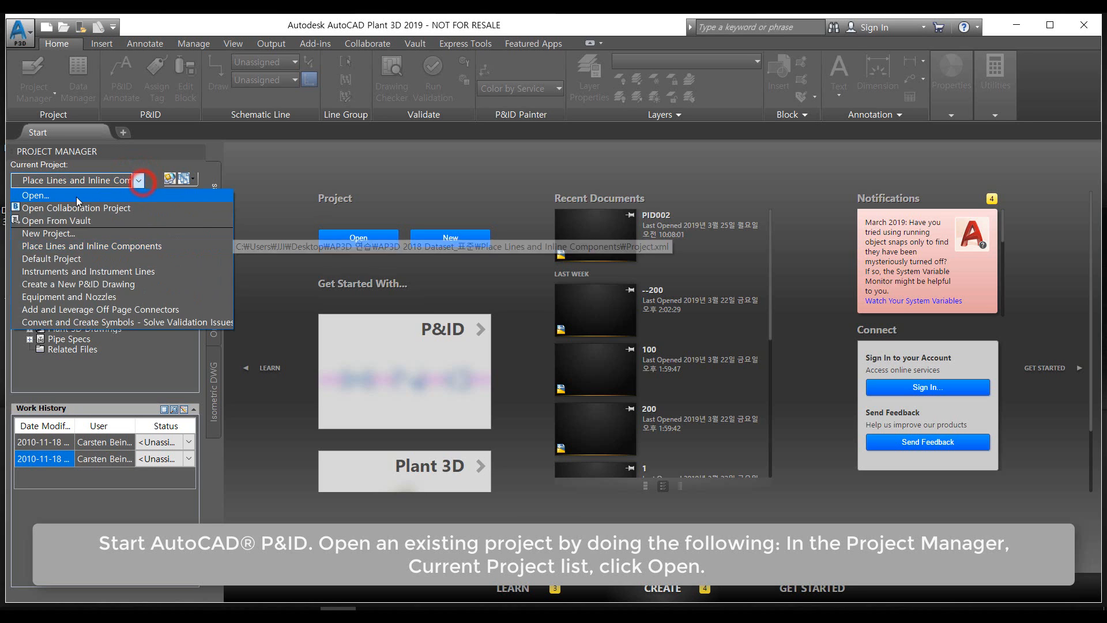
pyautogui.click(78, 197)
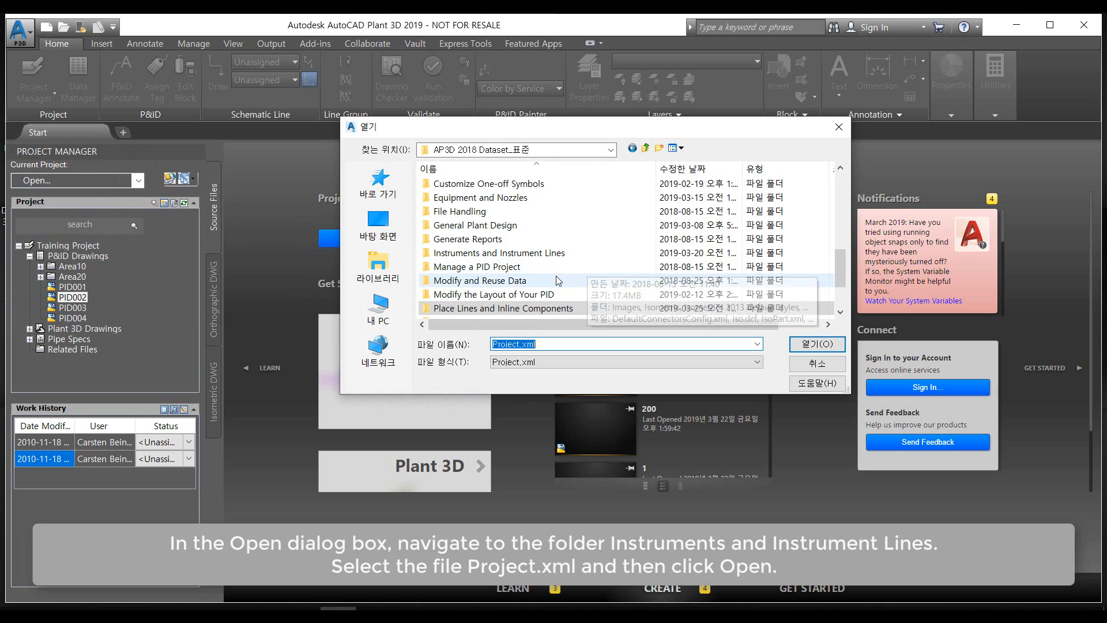
pyautogui.scroll(-1, 519, 253)
pyautogui.scroll(1, 500, 242)
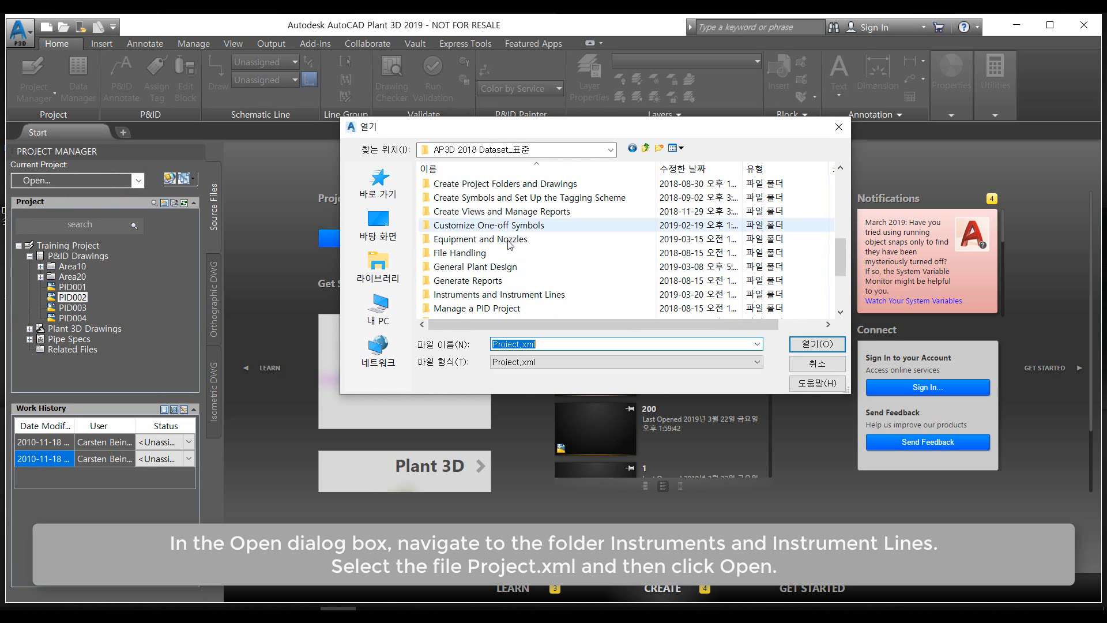
pyautogui.click(532, 296)
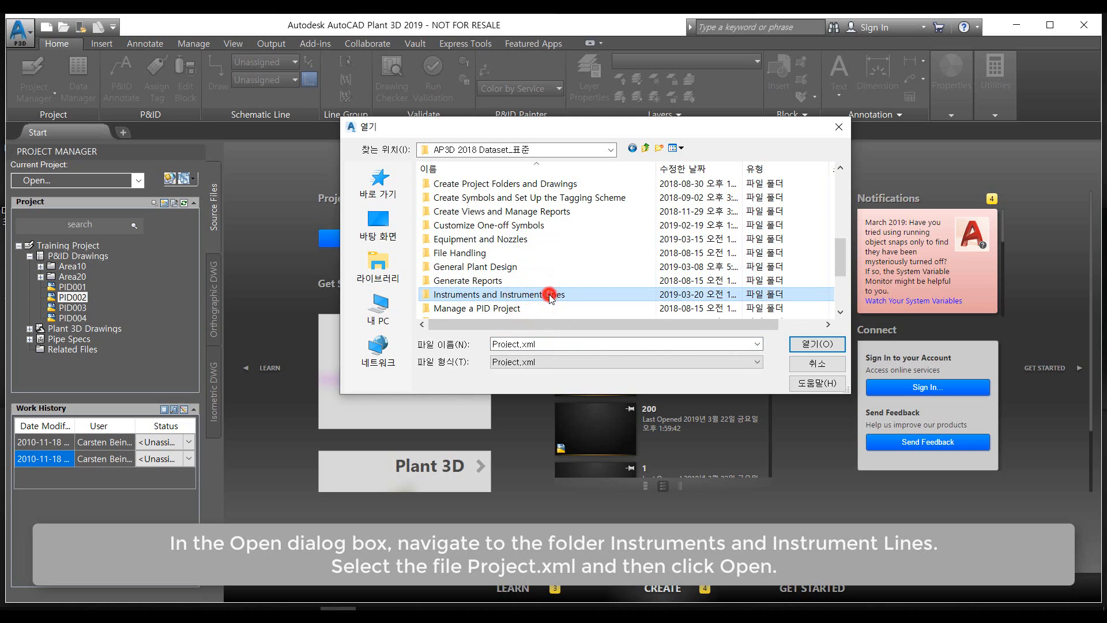
pyautogui.doubleClick(549, 295)
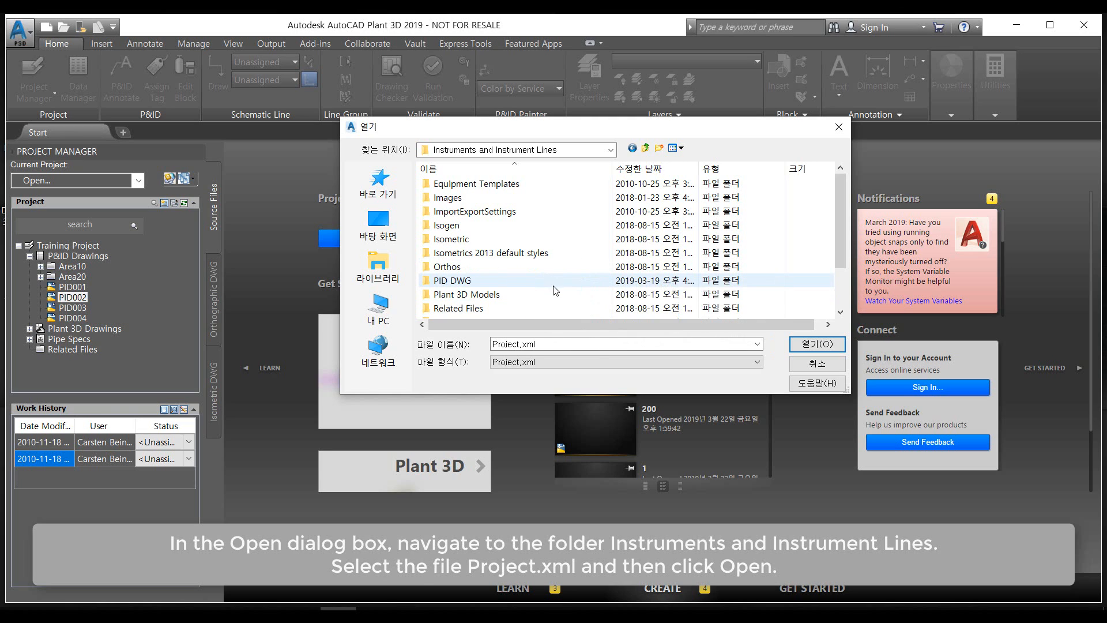
pyautogui.scroll(-2, 554, 290)
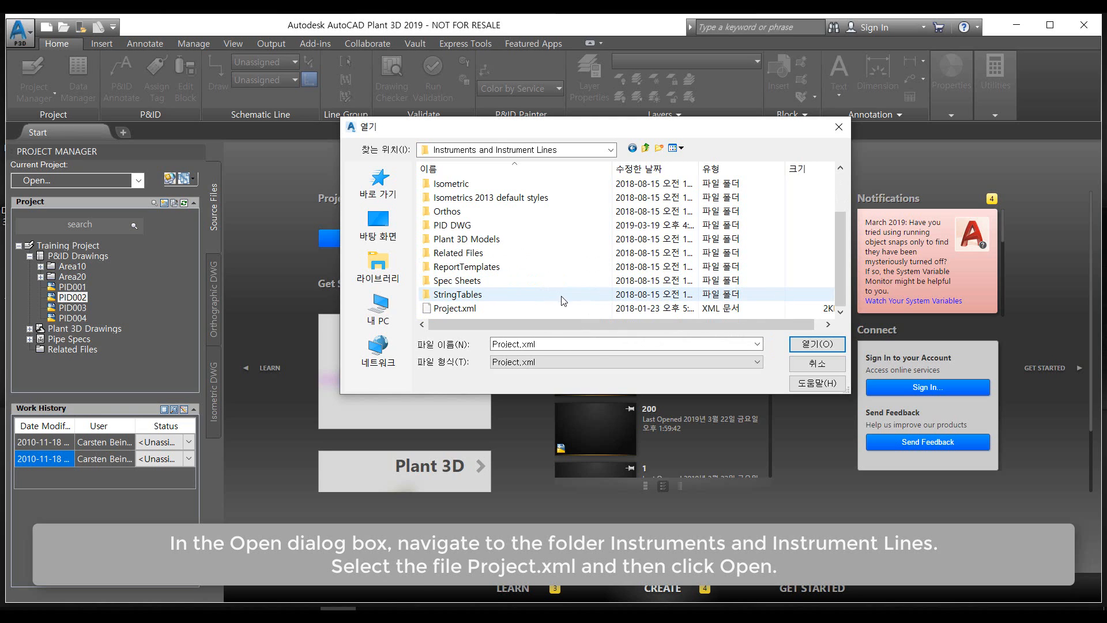
pyautogui.click(453, 309)
pyautogui.click(824, 344)
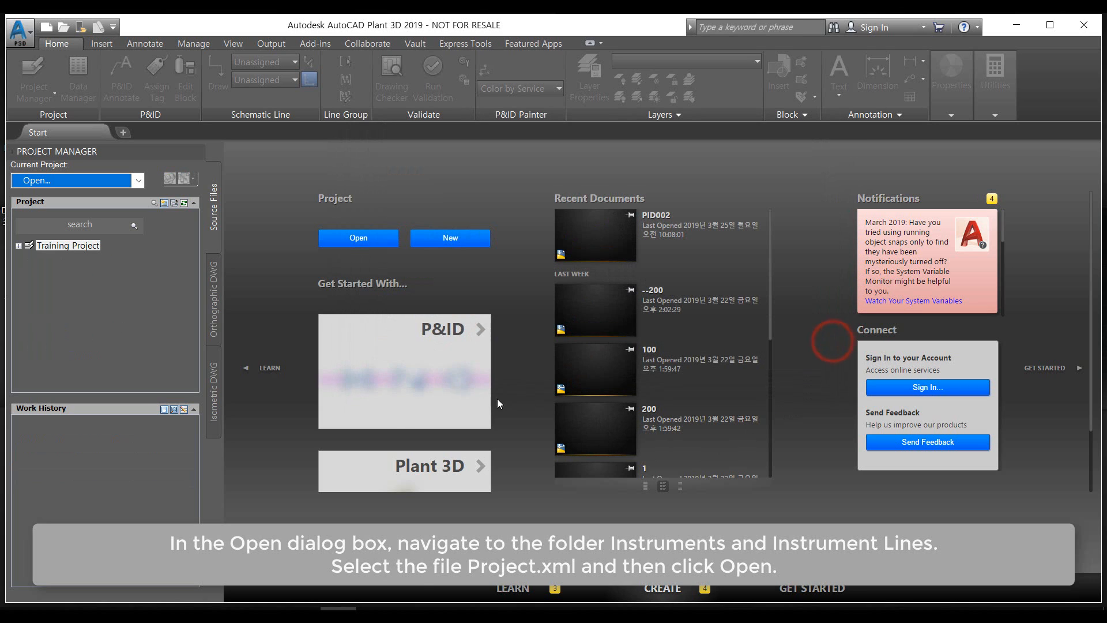
# Open drawing PID002 from the project's P&ID Drawings
pyautogui.click(29, 267)
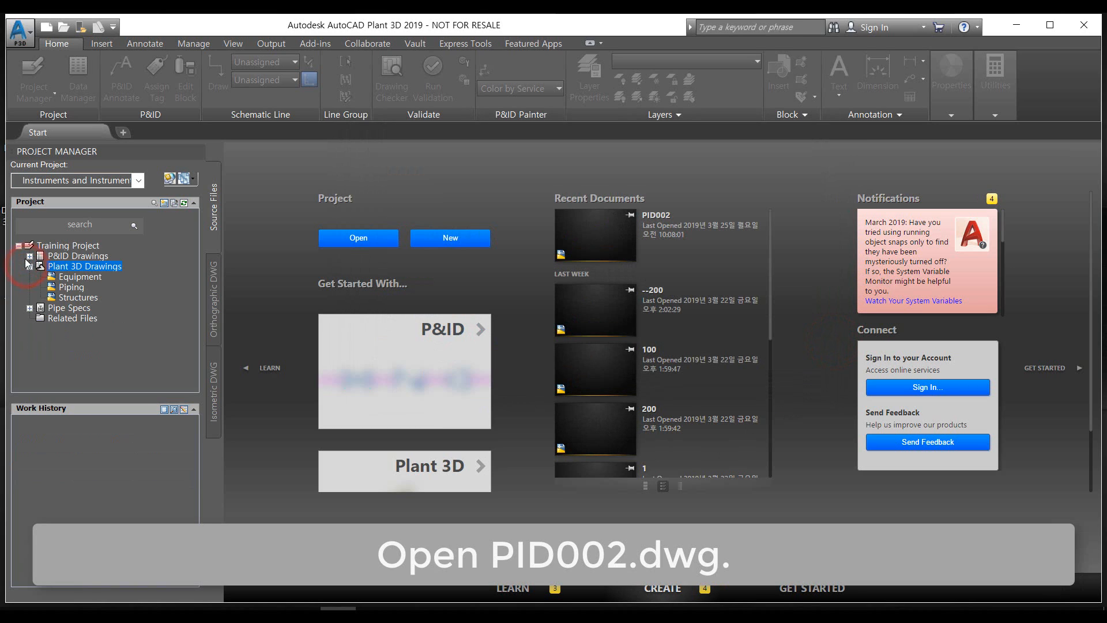
pyautogui.click(30, 256)
pyautogui.doubleClick(72, 297)
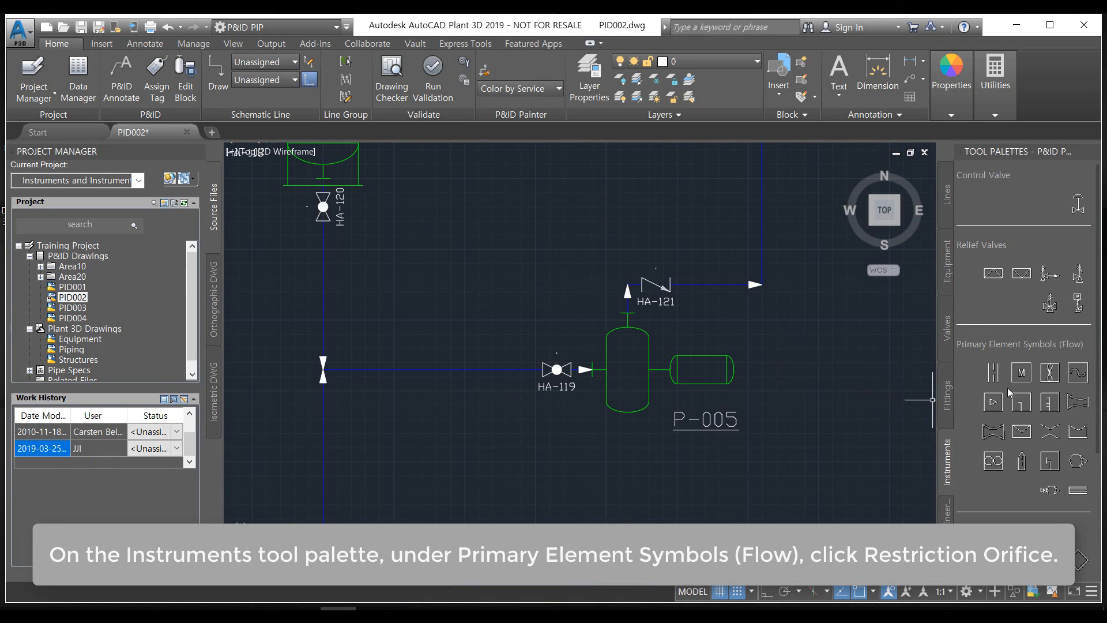
# Place a Restriction Orifice on the horizontal line to the right of ball valve HA-122
pyautogui.click(987, 378)
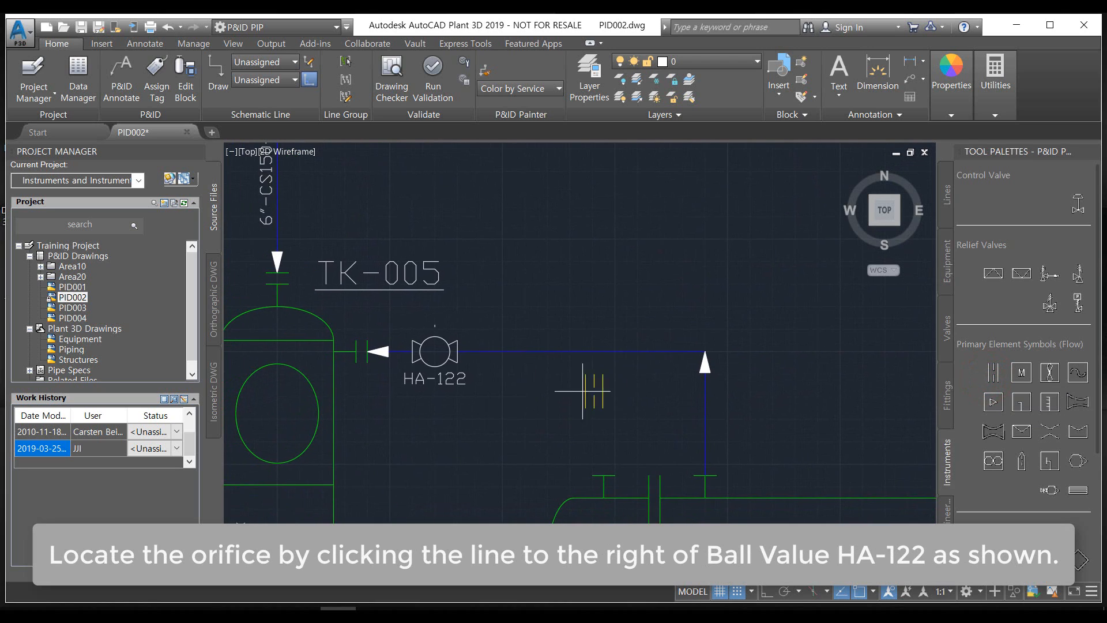
pyautogui.scroll(2, 507, 355)
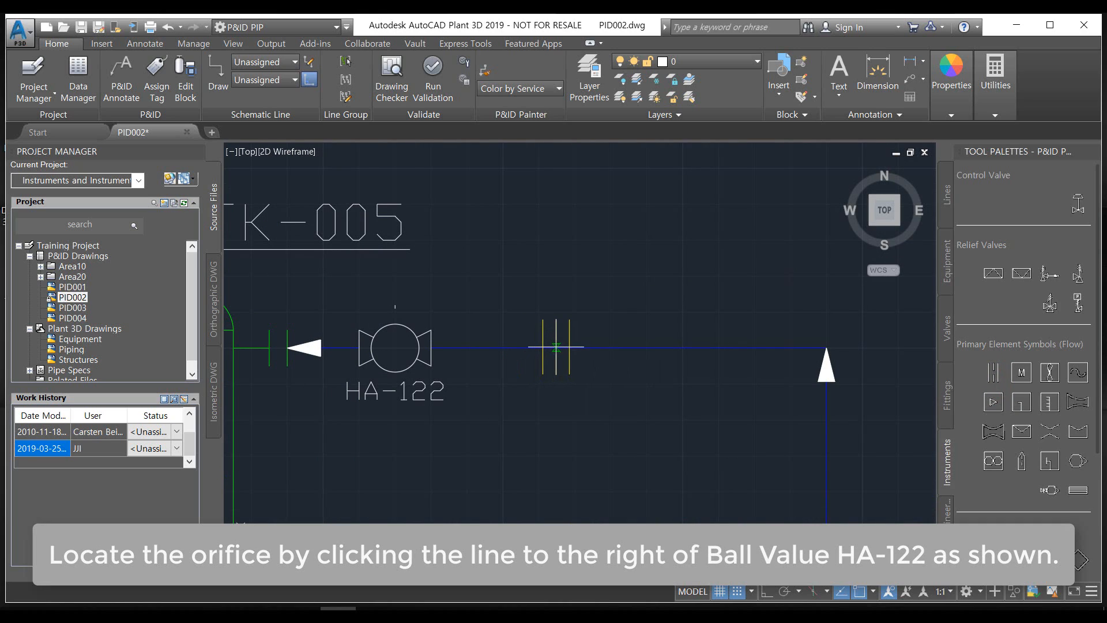
pyautogui.click(549, 348)
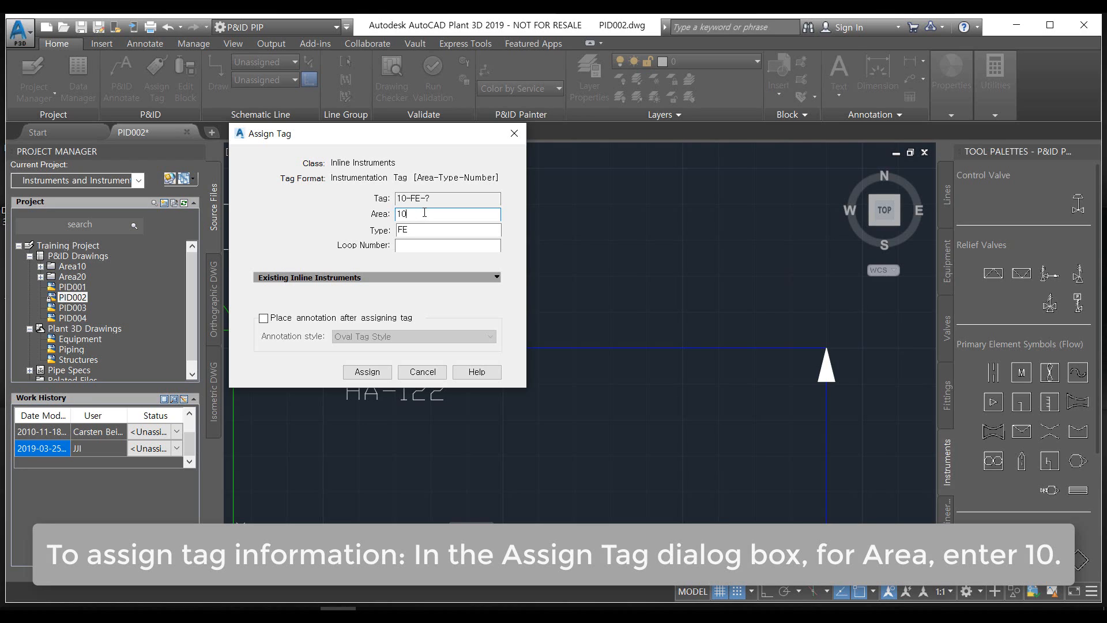
# Assign the orifice's tag with area 10, type FE and generated loop number 1, and place its tag bubble just below it
pyautogui.click(416, 245)
pyautogui.click(491, 245)
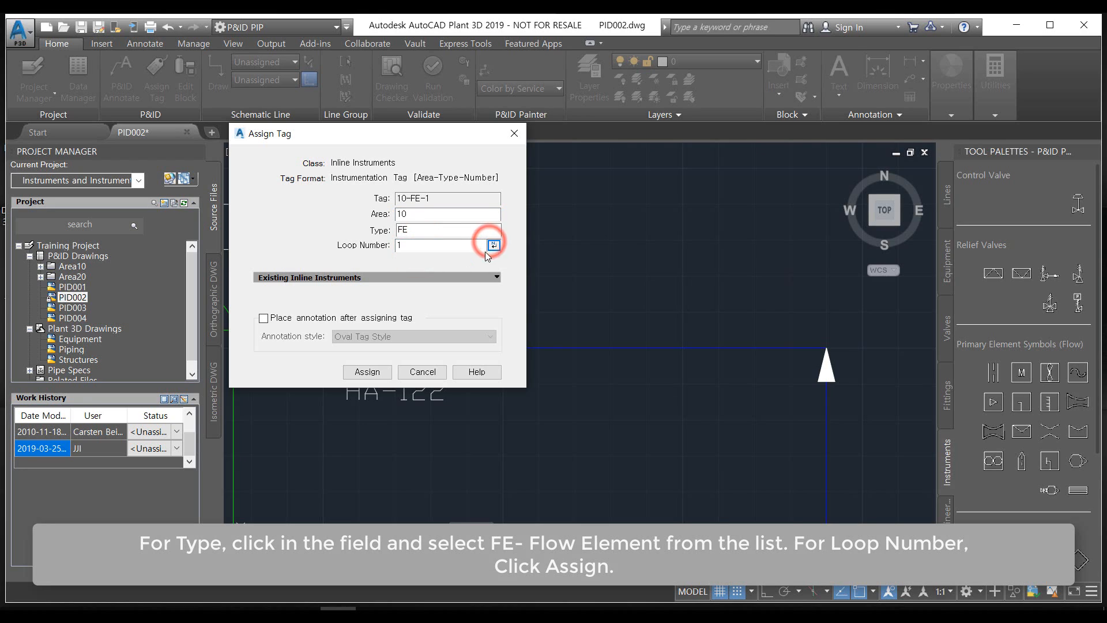
pyautogui.click(366, 372)
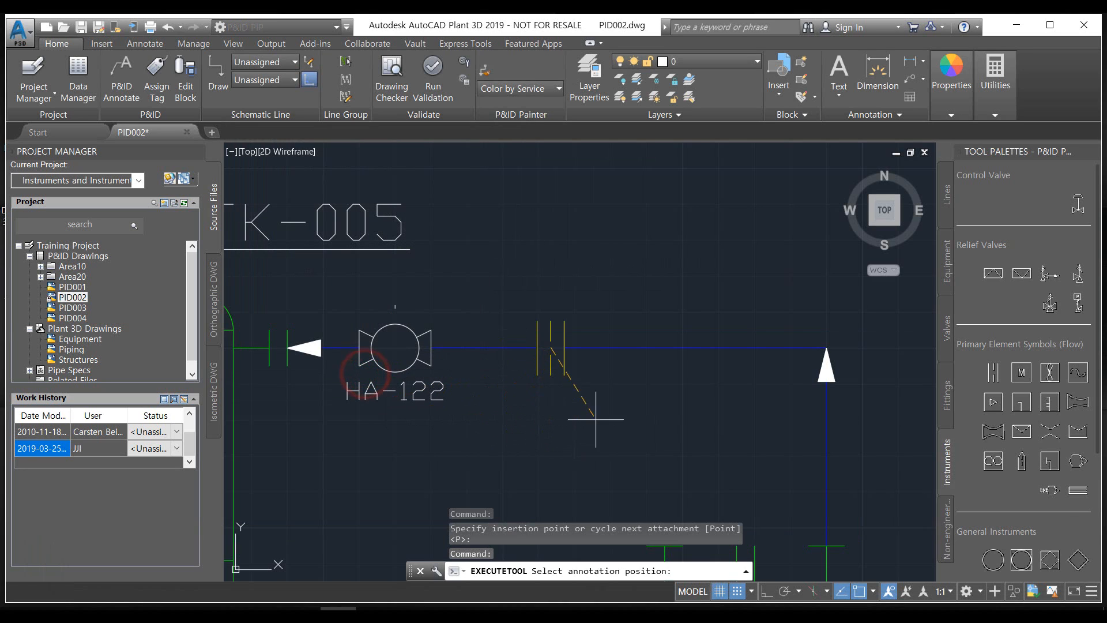
pyautogui.click(598, 414)
# Place a Control Valve on the vertical pipe line below E-005 and locate its tag to the right of the valve
pyautogui.moveTo(512, 455); pyautogui.dragTo(561, 371, button='middle')
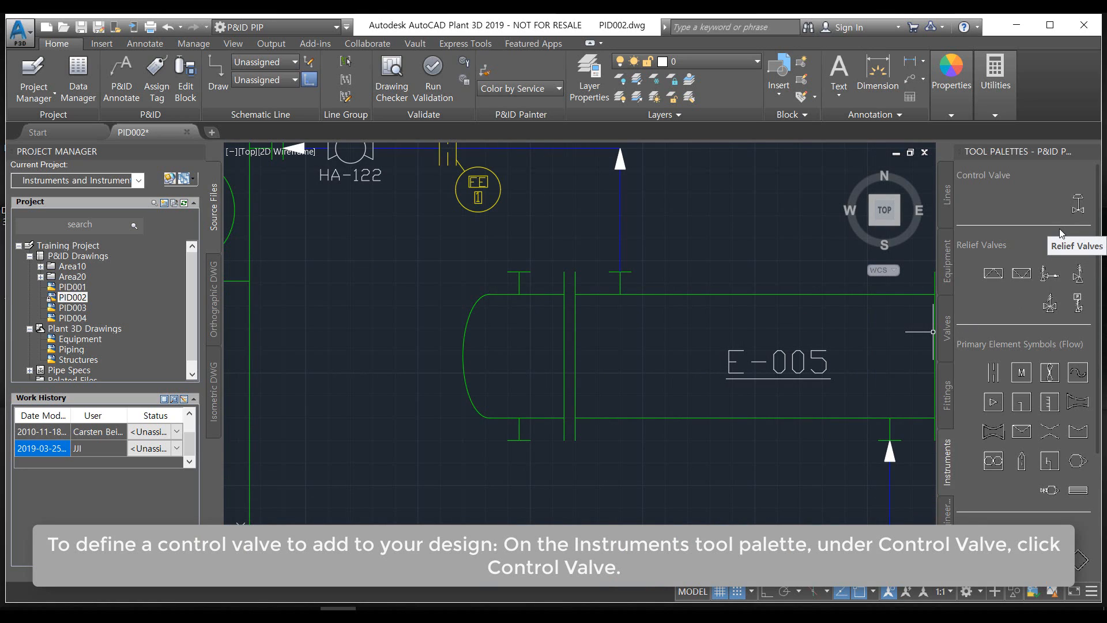
pyautogui.click(1078, 204)
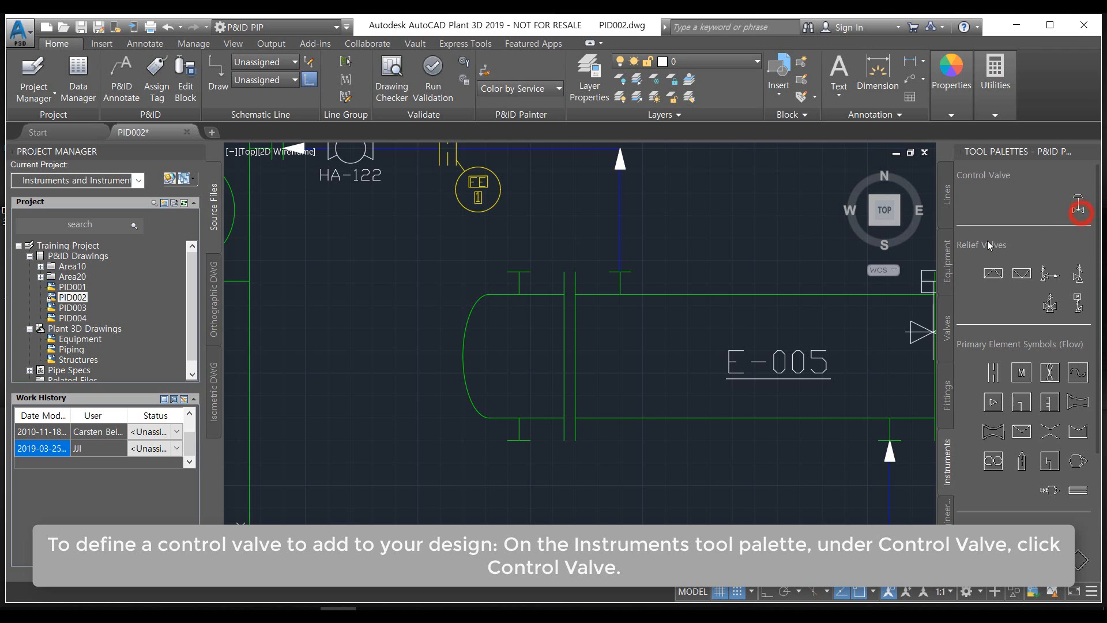
pyautogui.scroll(-2, 707, 404)
pyautogui.moveTo(706, 404)
pyautogui.mouseDown(button='middle')
pyautogui.moveTo(595, 416)
pyautogui.moveTo(625, 298)
pyautogui.mouseUp(button='middle')
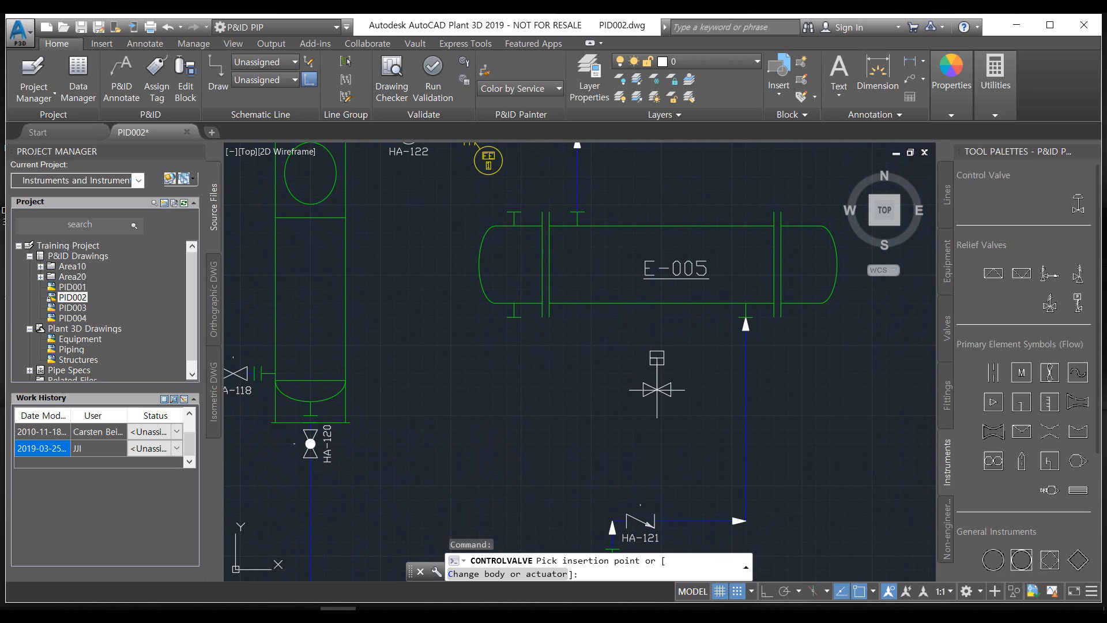
pyautogui.moveTo(548, 331); pyautogui.dragTo(627, 397, button='middle')
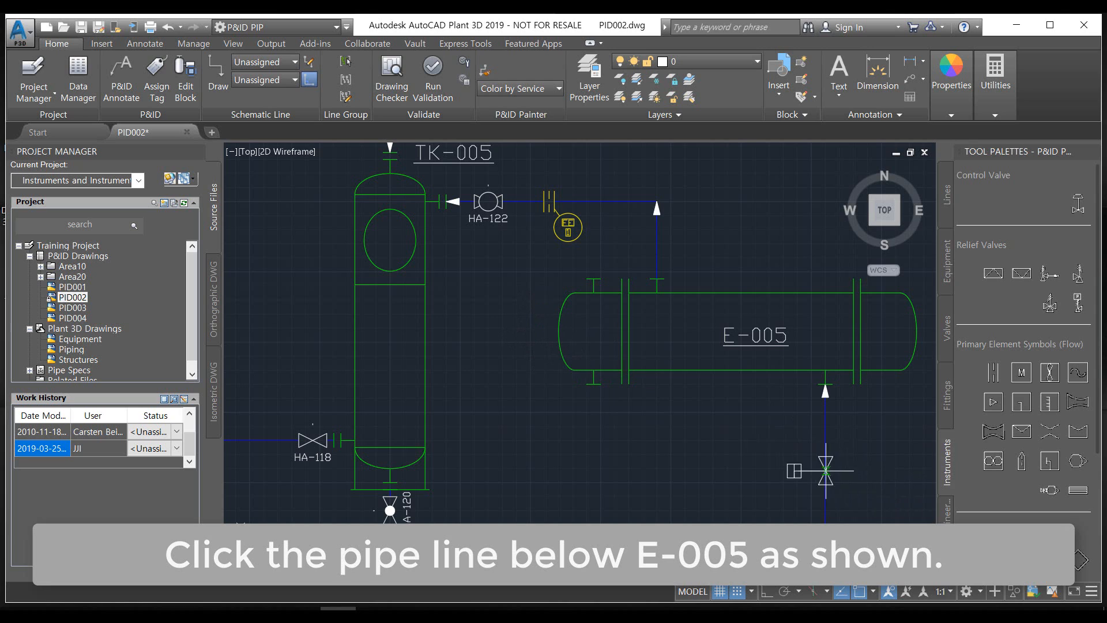
pyautogui.moveTo(796, 469)
pyautogui.mouseDown(button='middle')
pyautogui.moveTo(773, 468)
pyautogui.moveTo(698, 422)
pyautogui.mouseUp(button='middle')
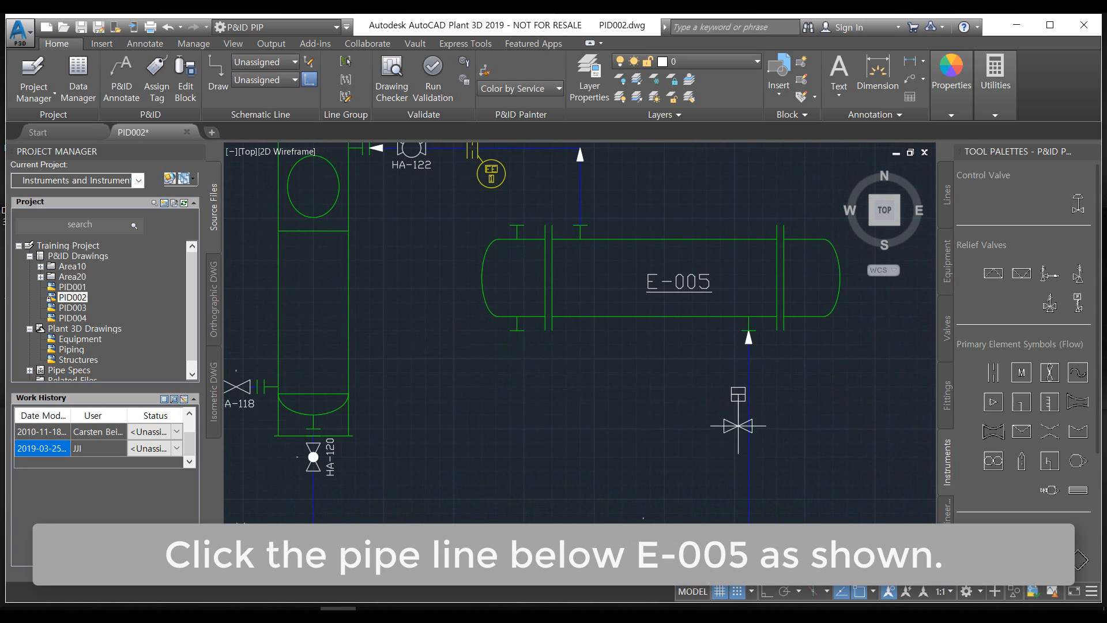
pyautogui.click(749, 410)
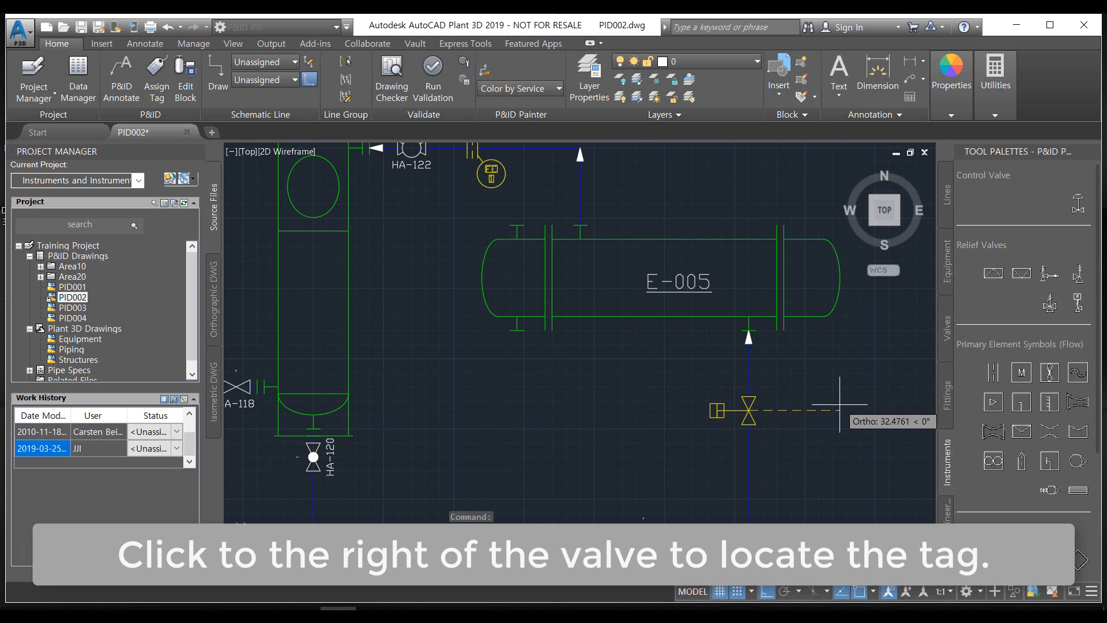
pyautogui.click(792, 410)
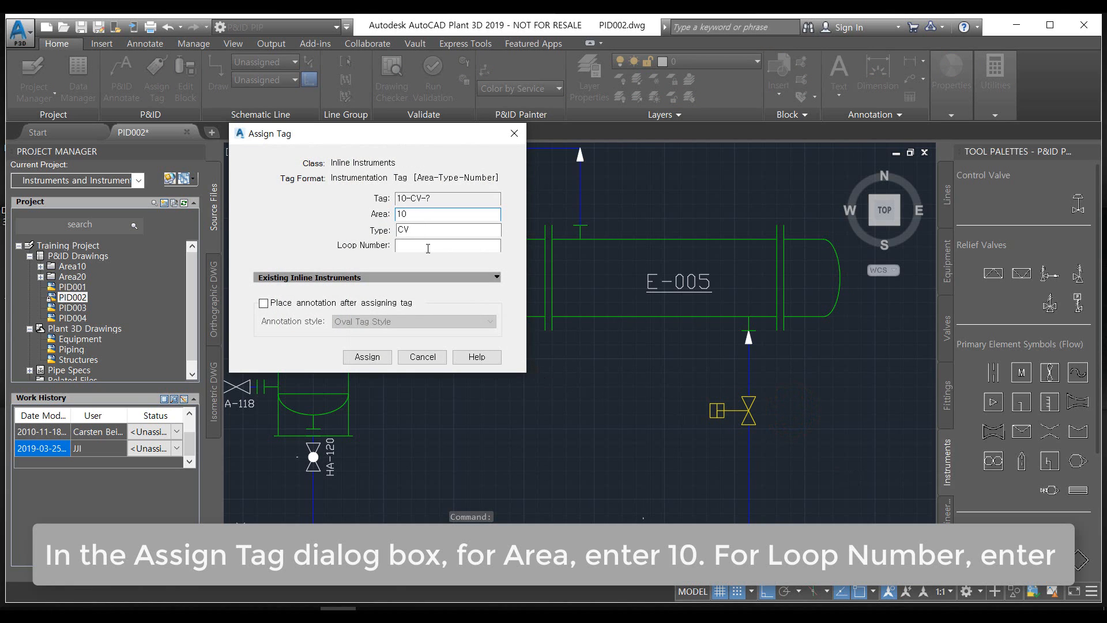
# Assign the control valve's tag with area 10, type CV and the next available loop number
pyautogui.click(431, 246)
pyautogui.click(494, 245)
pyautogui.click(367, 356)
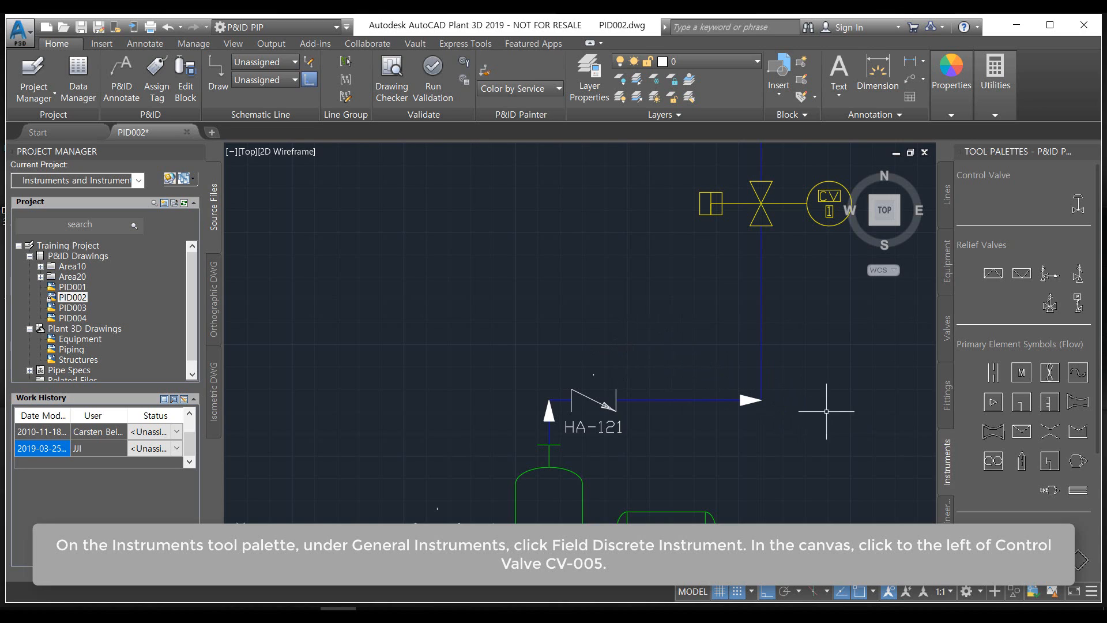
# Place a Field Discrete Instrument to the left of the control valve below E-005
pyautogui.scroll(-3, 1004, 473)
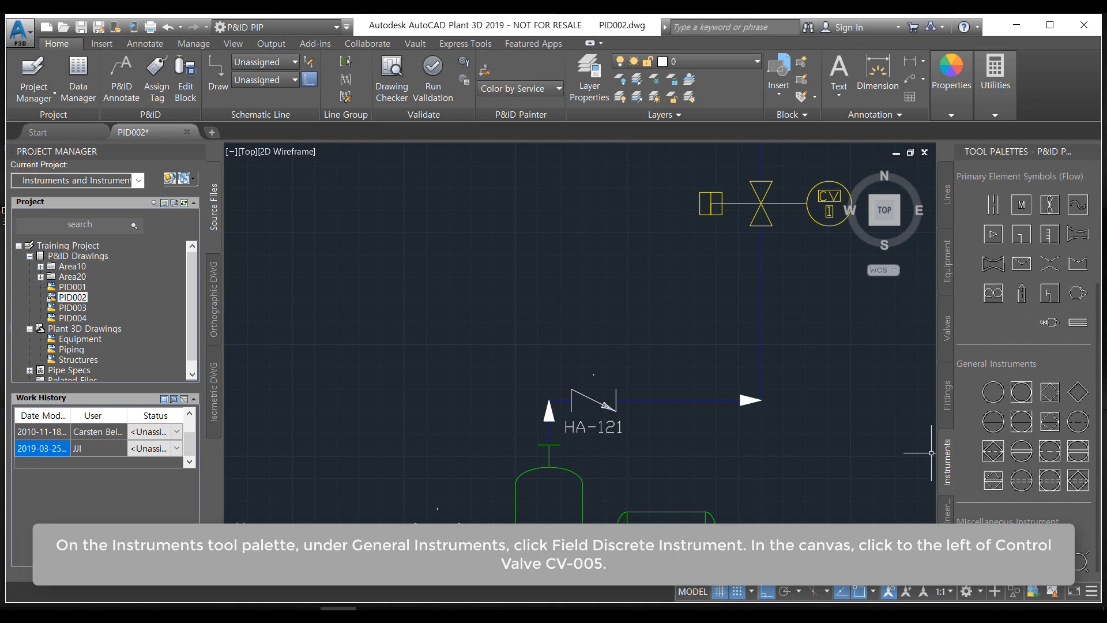
pyautogui.click(992, 398)
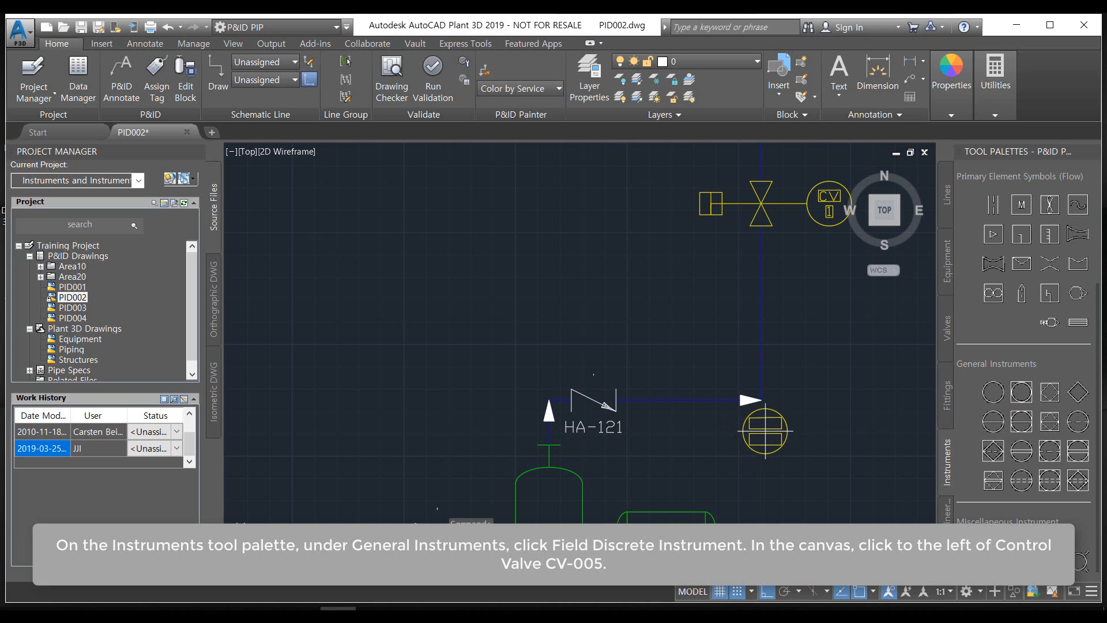
pyautogui.scroll(-5, 694, 350)
pyautogui.scroll(4, 646, 404)
pyautogui.scroll(-2, 717, 432)
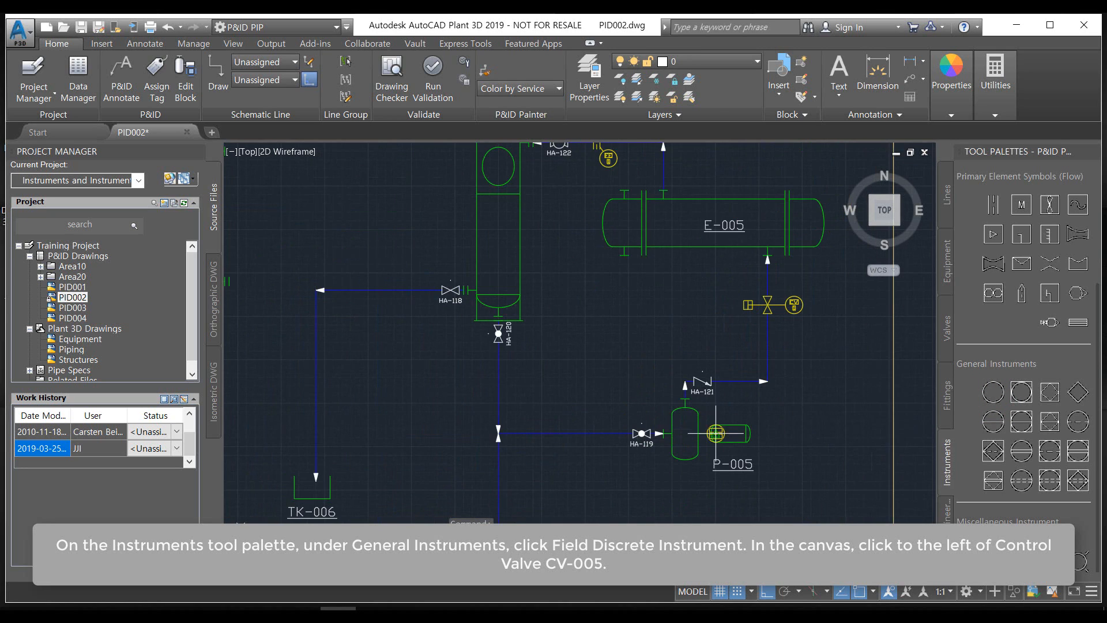
pyautogui.moveTo(708, 451); pyautogui.dragTo(712, 496, button='middle')
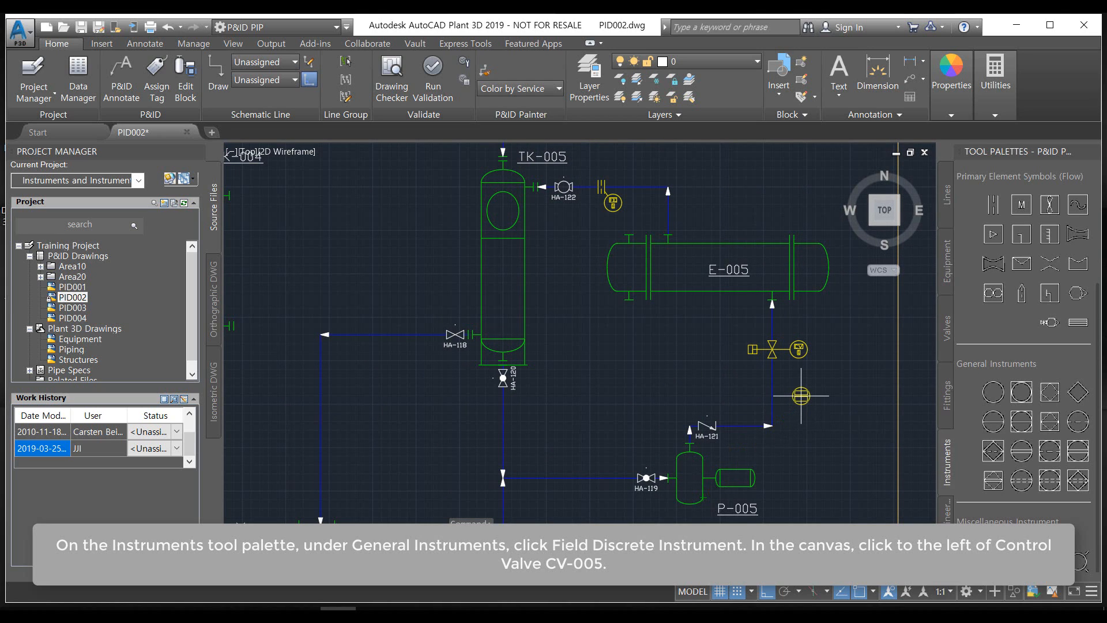
pyautogui.scroll(2, 704, 355)
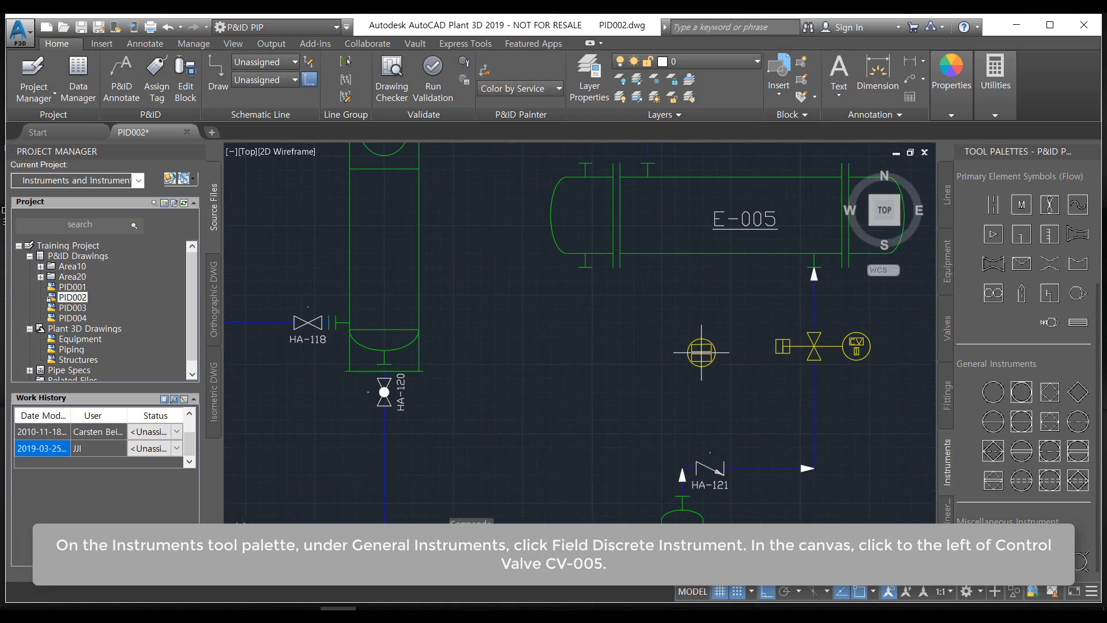
pyautogui.scroll(2, 704, 355)
pyautogui.click(678, 366)
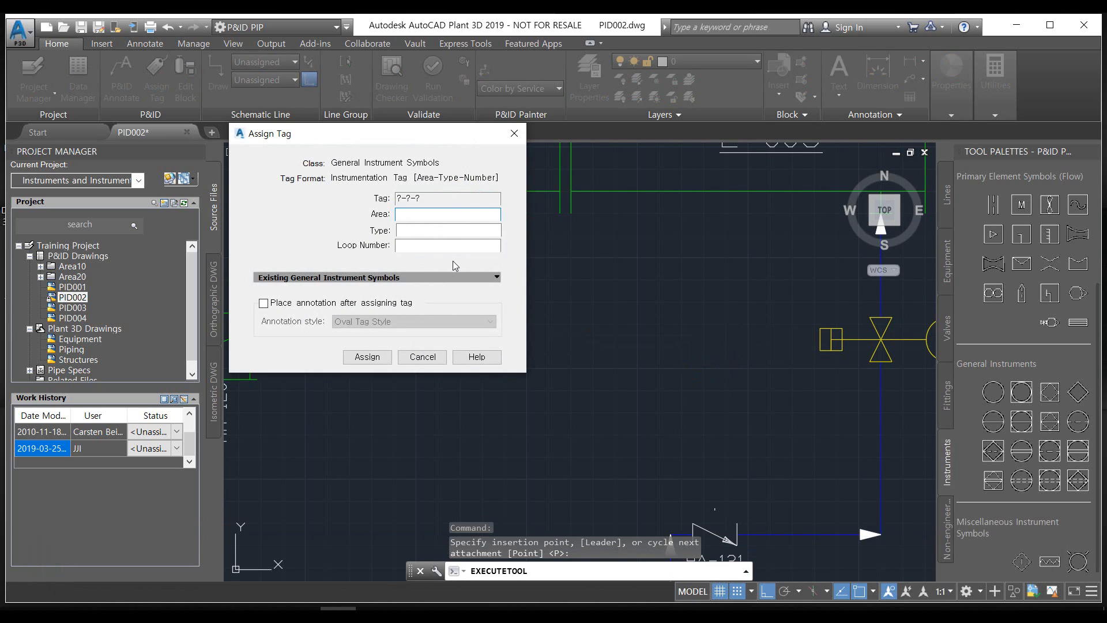
# Assign the new instrument's tag with area 10, type TC and the next available loop number
pyautogui.write('10')
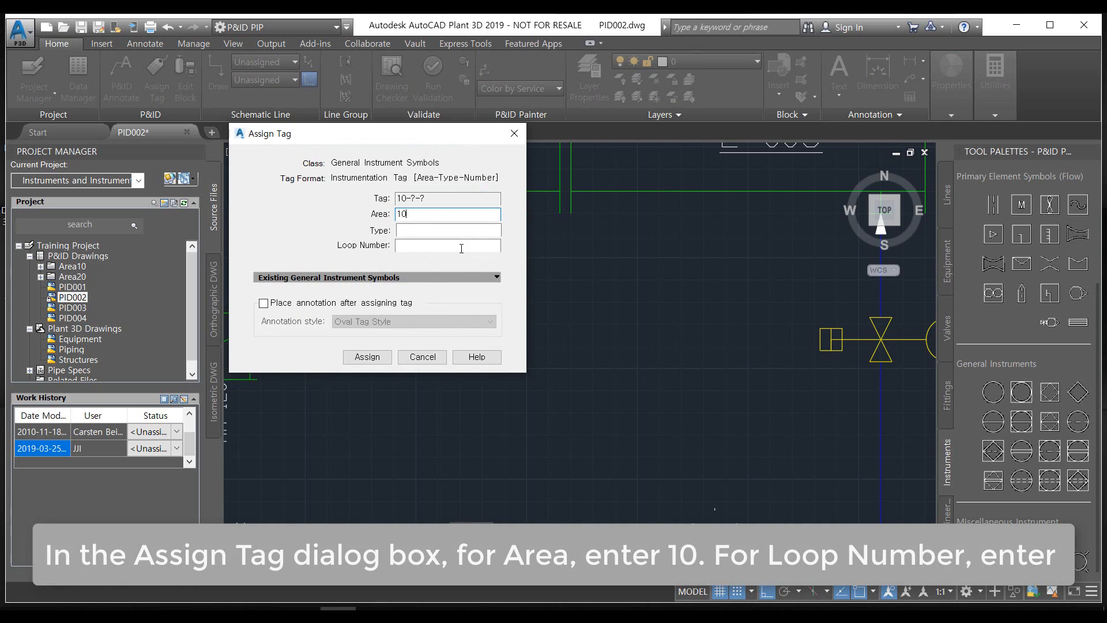
pyautogui.click(412, 225)
pyautogui.write('tc')
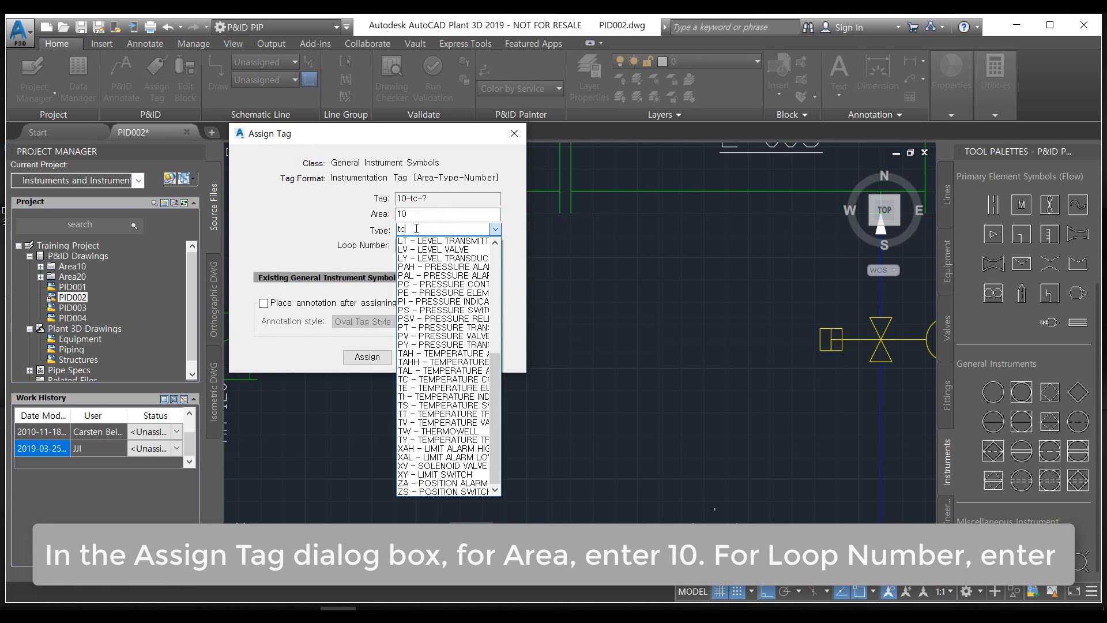
pyautogui.click(284, 222)
pyautogui.click(414, 245)
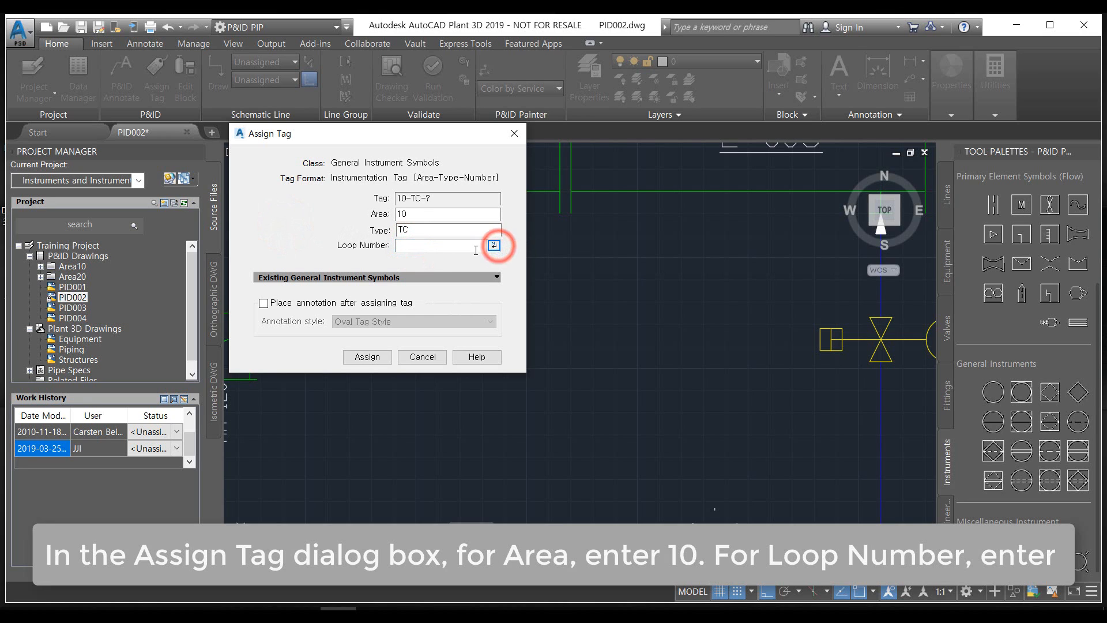
pyautogui.click(495, 245)
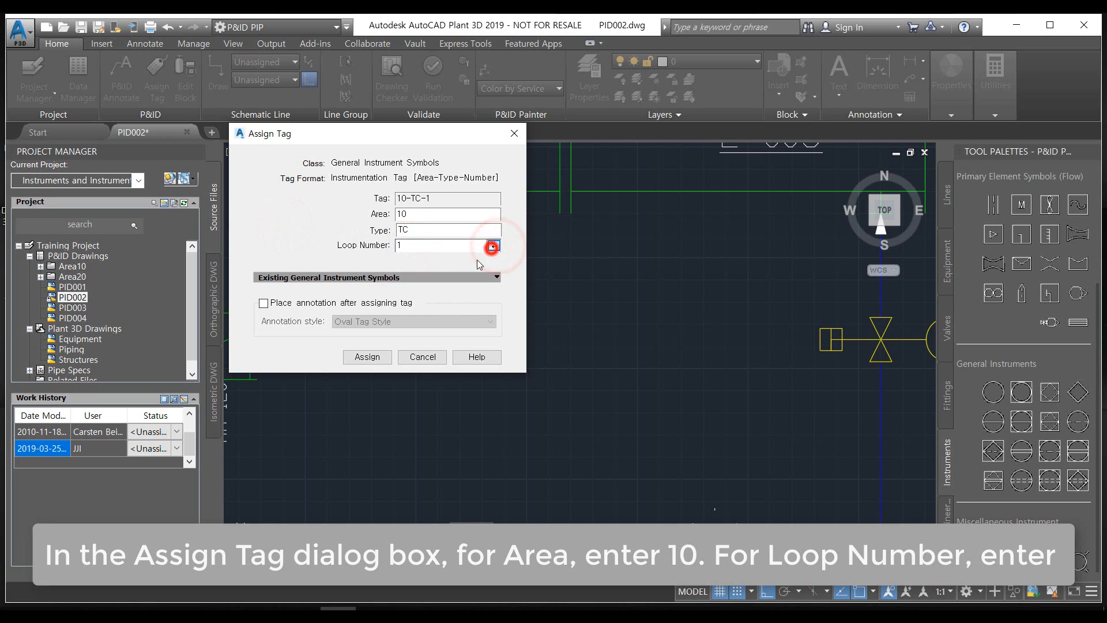
pyautogui.click(368, 357)
# Place a second Field Discrete Instrument directly below the TC instrument and assign its tag with area 10, type ts and loop number 1
pyautogui.scroll(-4, 773, 420)
pyautogui.scroll(6, 793, 429)
pyautogui.press('Return')
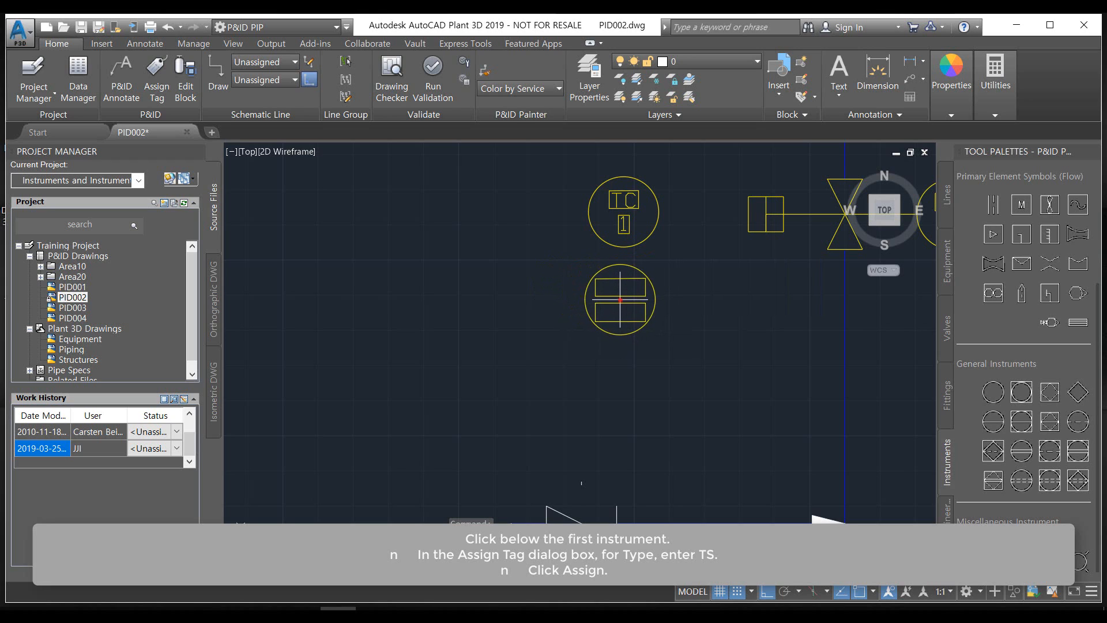
pyautogui.click(620, 300)
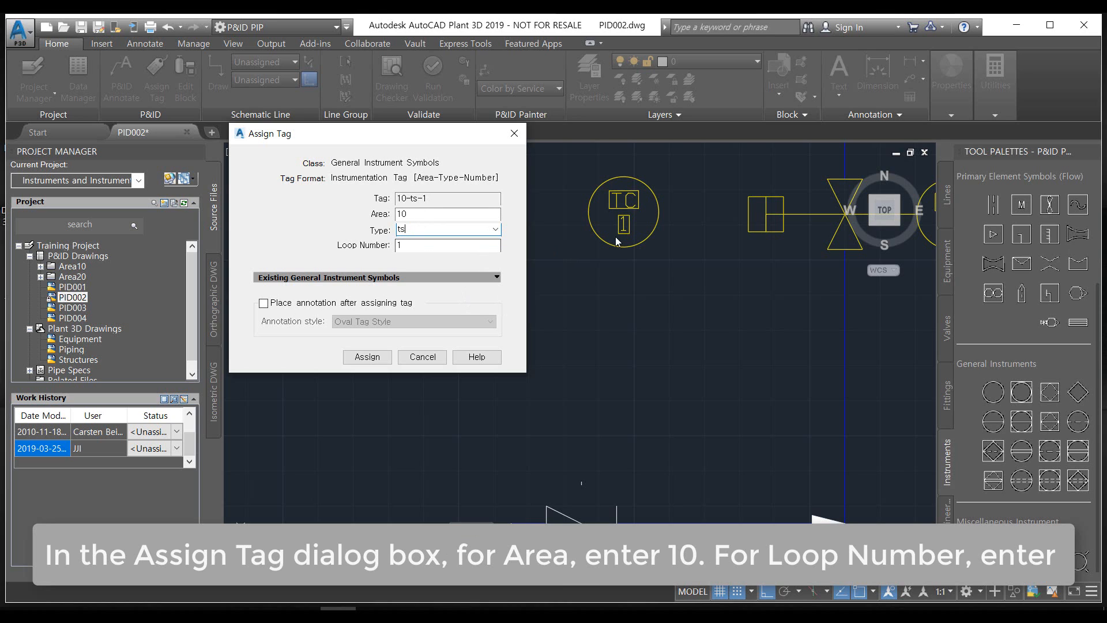
pyautogui.click(381, 357)
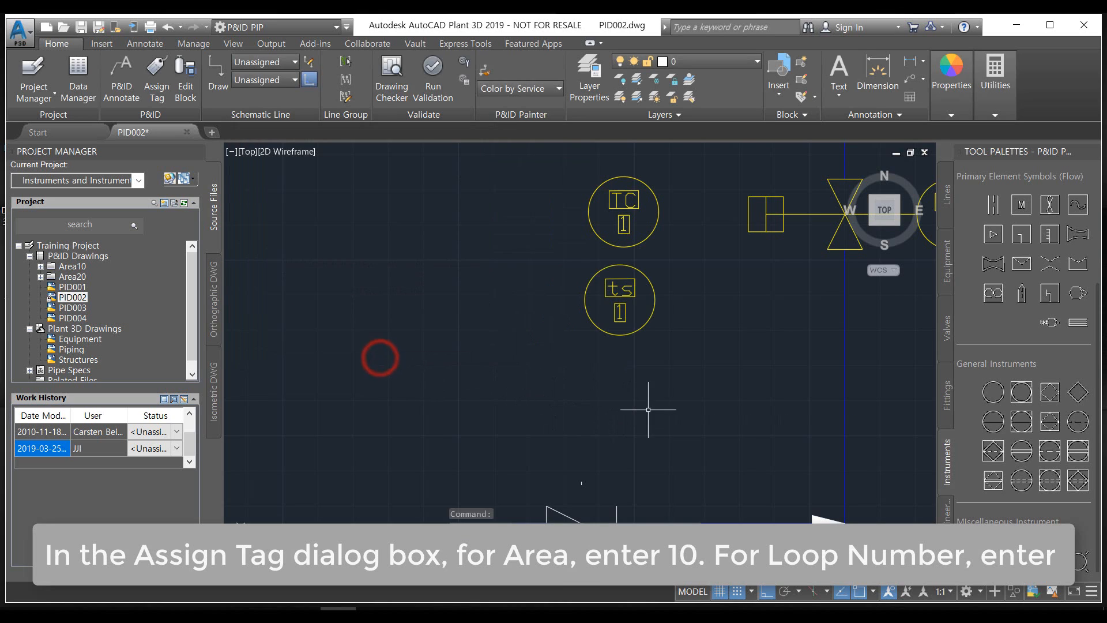
# Reassign the lower instrument's tag using the listed type TS - Temperature Switch
pyautogui.click(616, 294)
pyautogui.rightClick(588, 291)
pyautogui.click(632, 300)
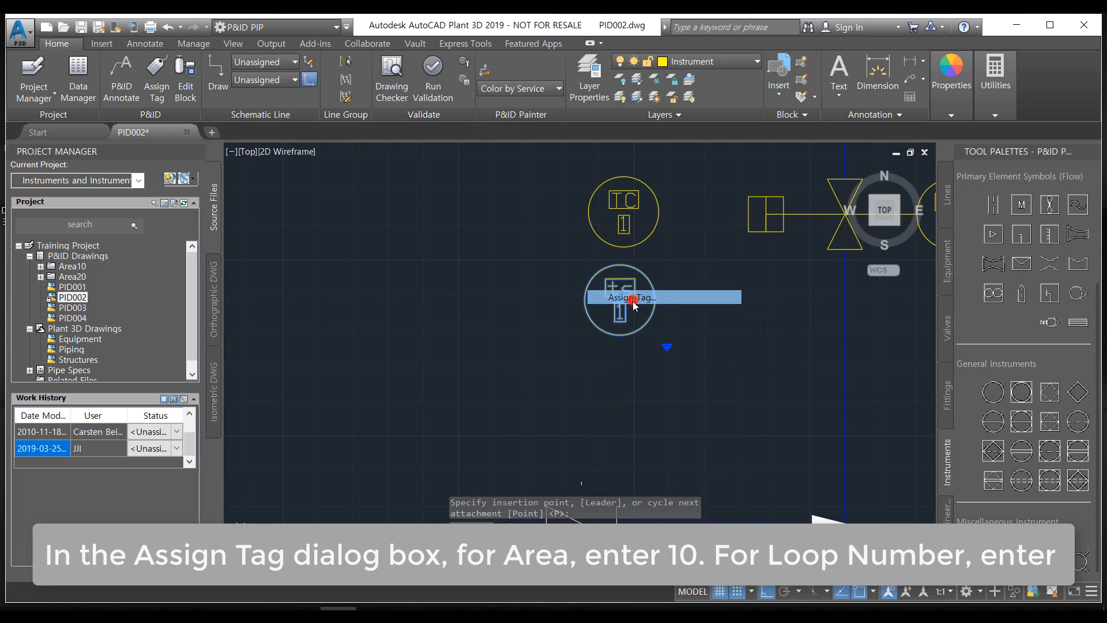
pyautogui.click(437, 228)
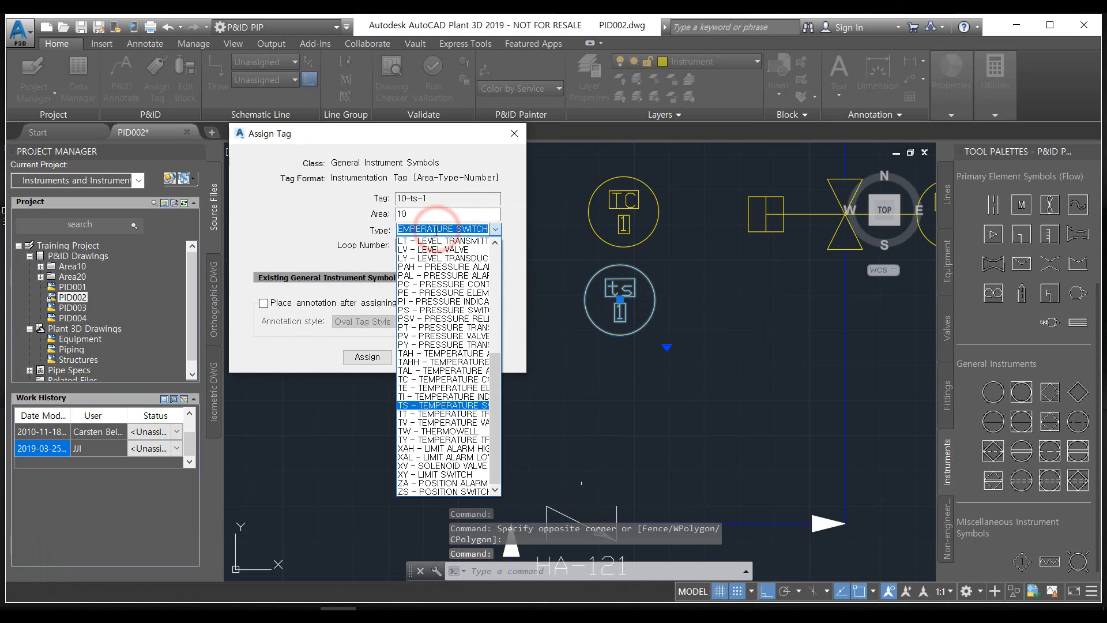
pyautogui.click(414, 405)
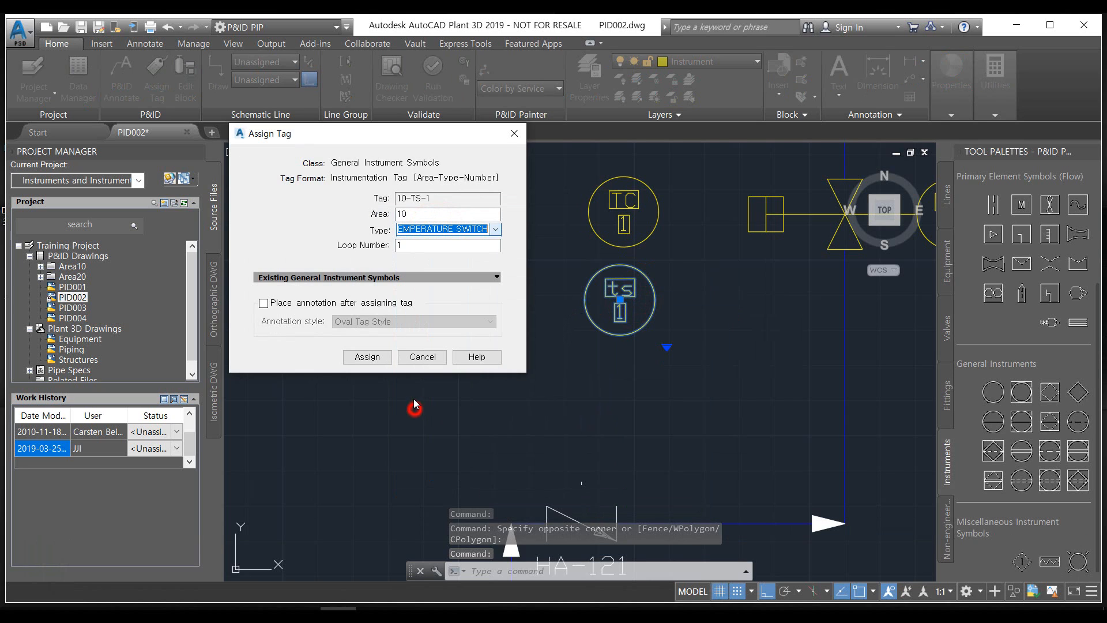
pyautogui.click(368, 357)
pyautogui.click(648, 424)
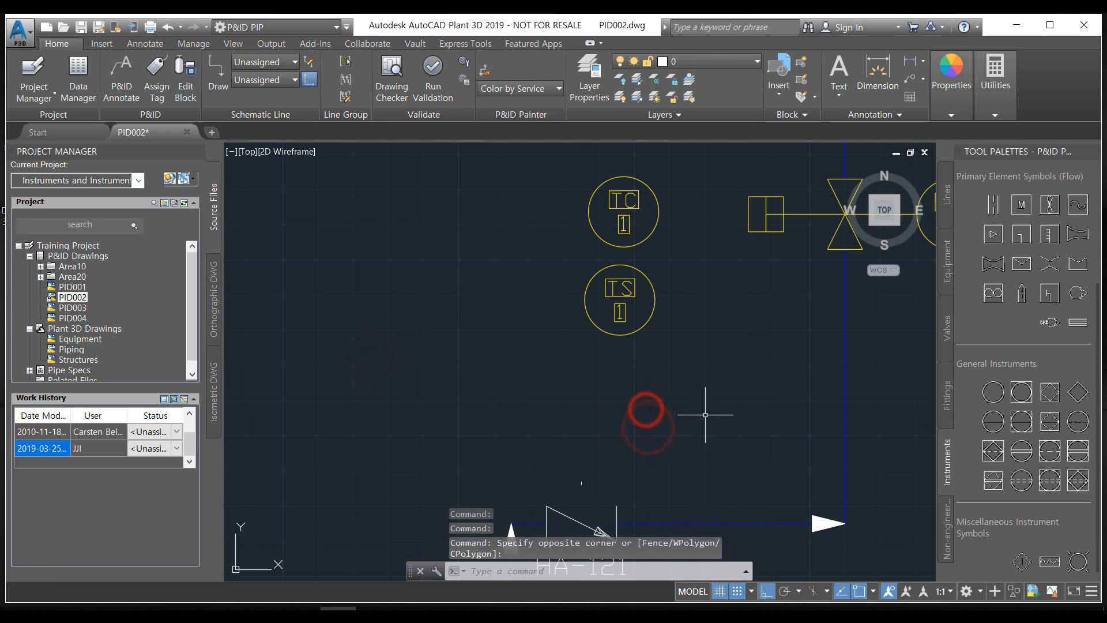
# Place a Field Discrete Instrument above E-005, just to the right of the vertical pipe line
pyautogui.moveTo(703, 408); pyautogui.dragTo(569, 423, button='middle')
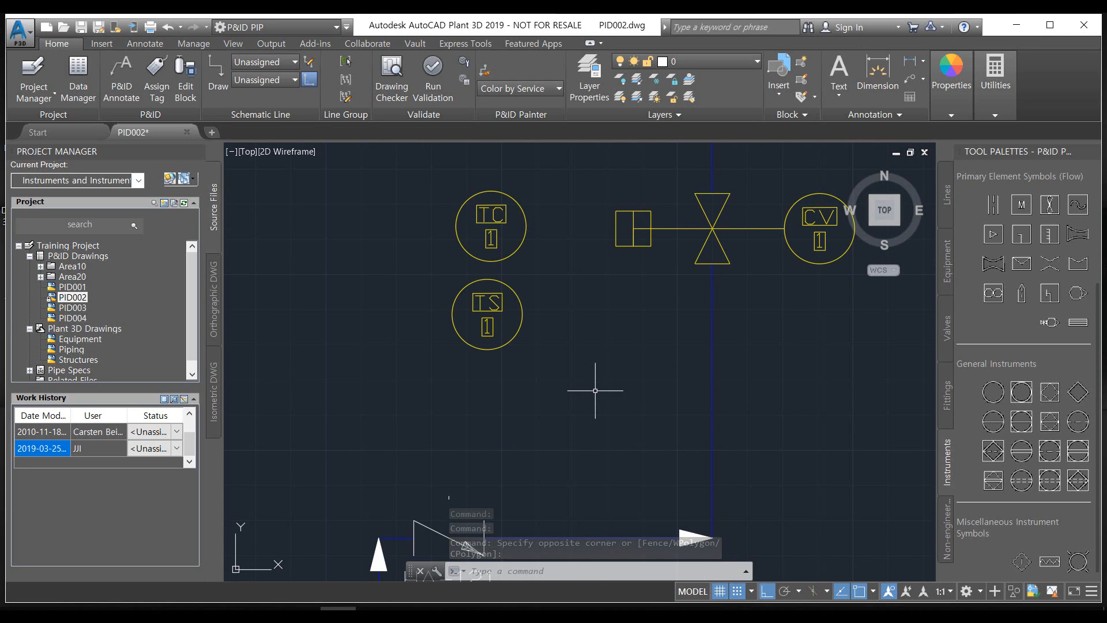
pyautogui.moveTo(623, 420)
pyautogui.mouseDown(button='middle')
pyautogui.moveTo(630, 425)
pyautogui.moveTo(552, 459)
pyautogui.mouseUp(button='middle')
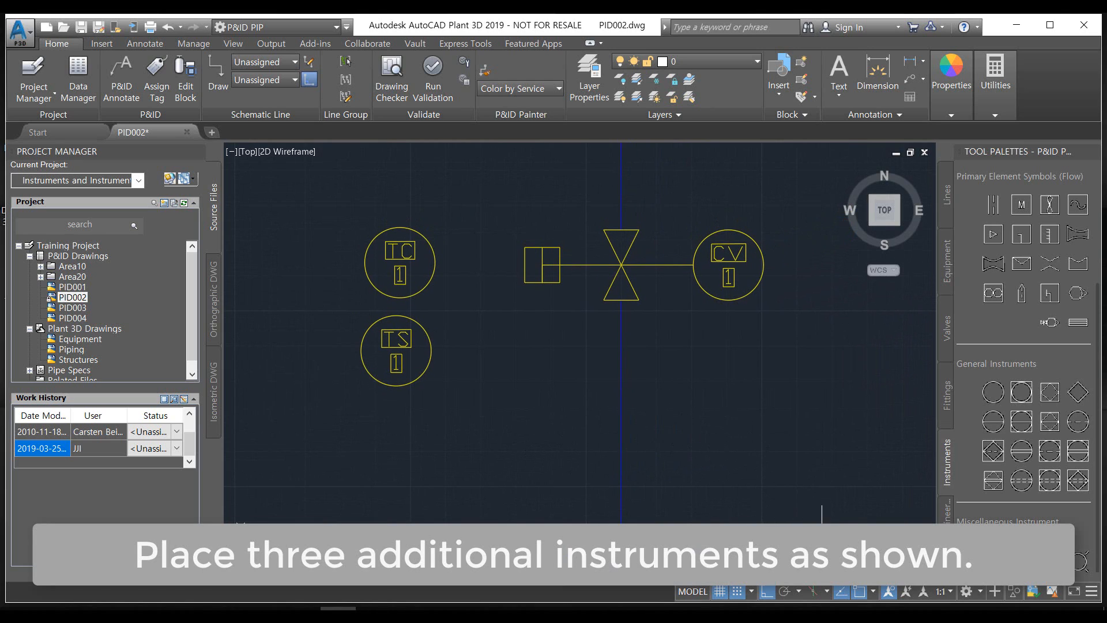
pyautogui.click(993, 392)
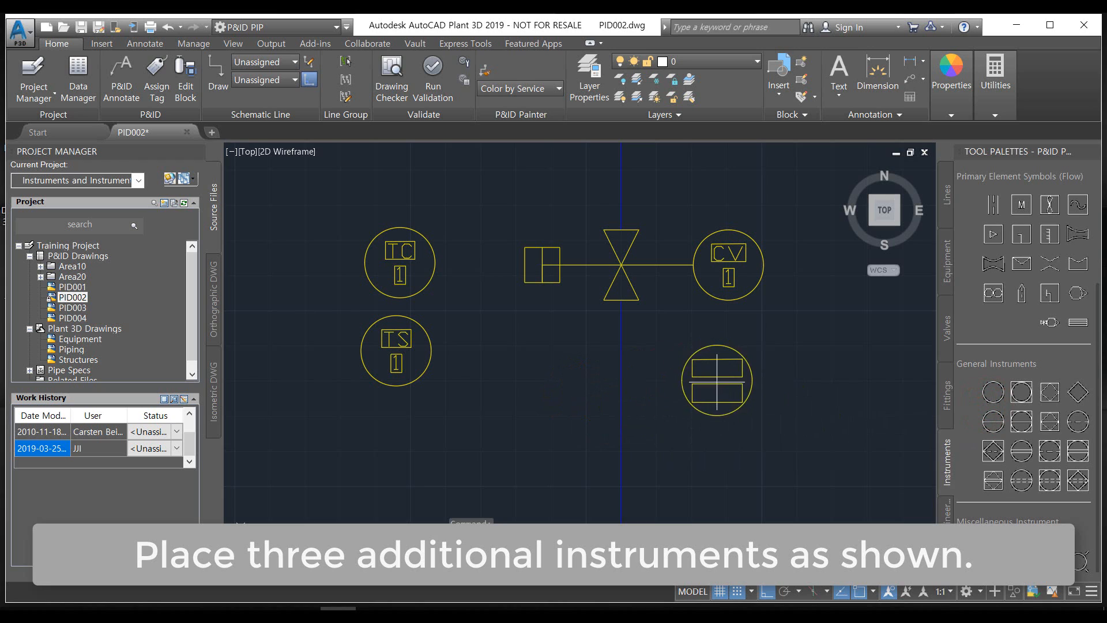
pyautogui.moveTo(577, 311); pyautogui.dragTo(554, 483, button='middle')
pyautogui.scroll(-2, 554, 484)
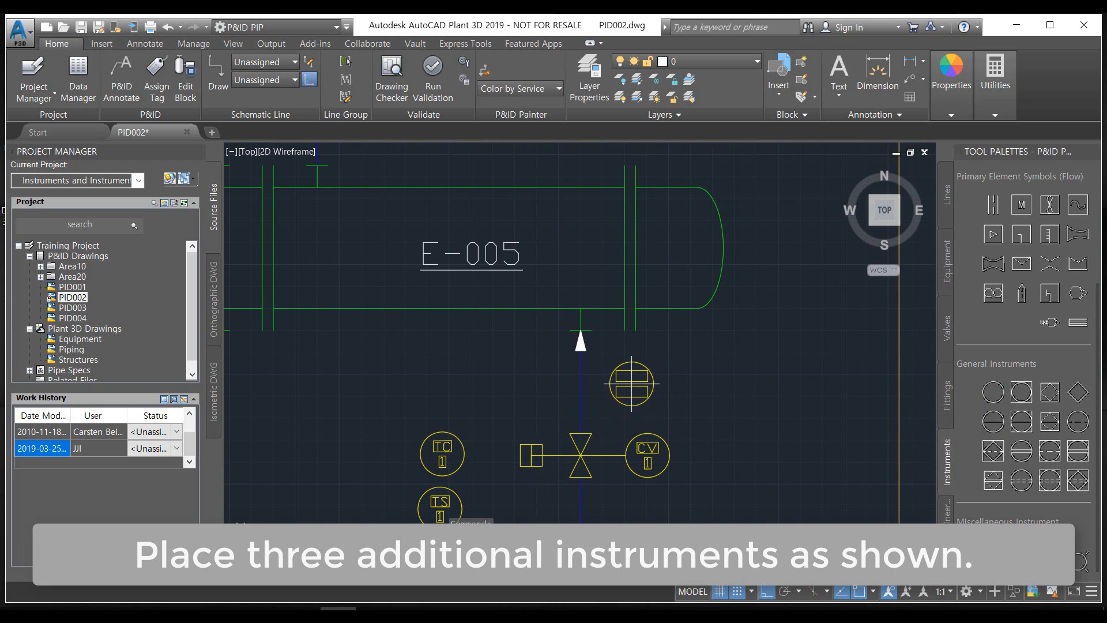
pyautogui.scroll(-4, 633, 384)
pyautogui.scroll(2, 552, 289)
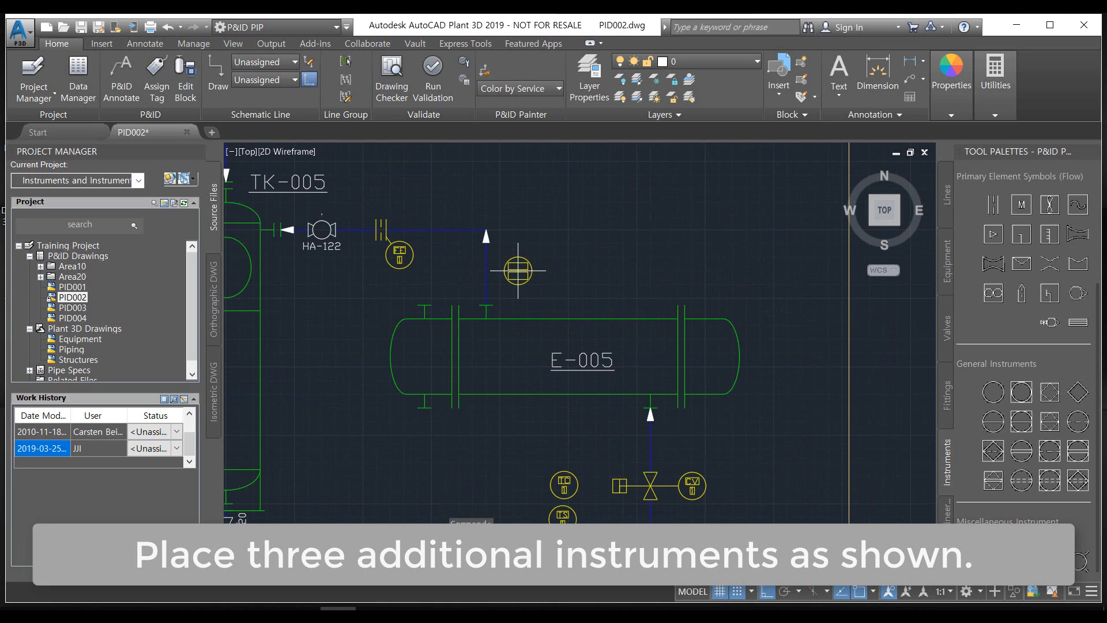
pyautogui.click(512, 268)
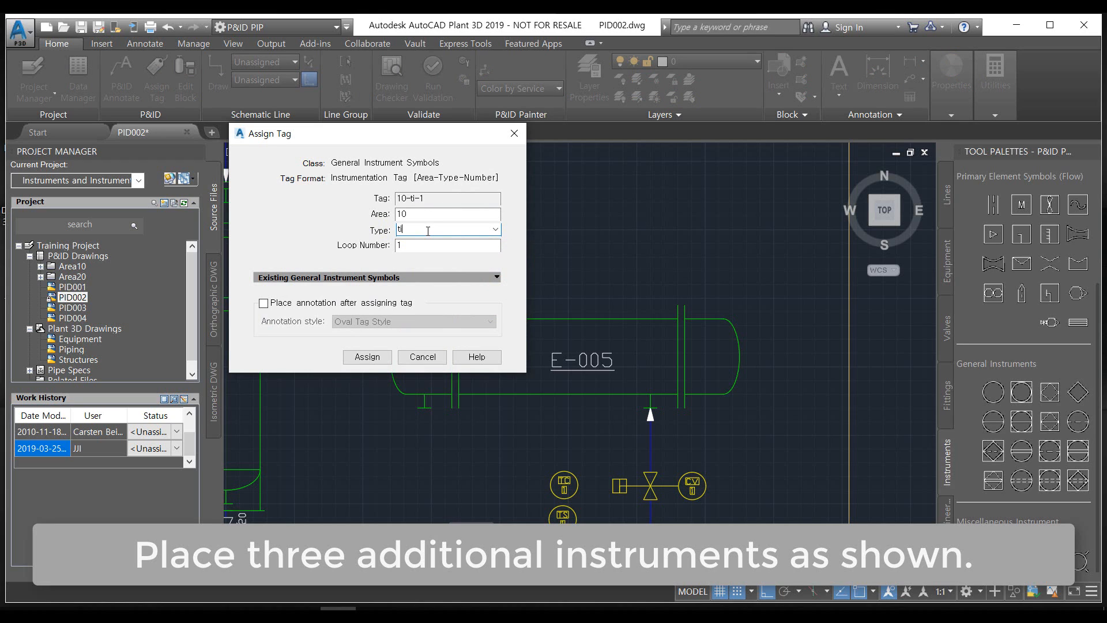
# Assign the instrument above E-005 a tag with area 10, type TI (Temperature Indicator) and loop number 1
pyautogui.write('ti')
pyautogui.click(322, 246)
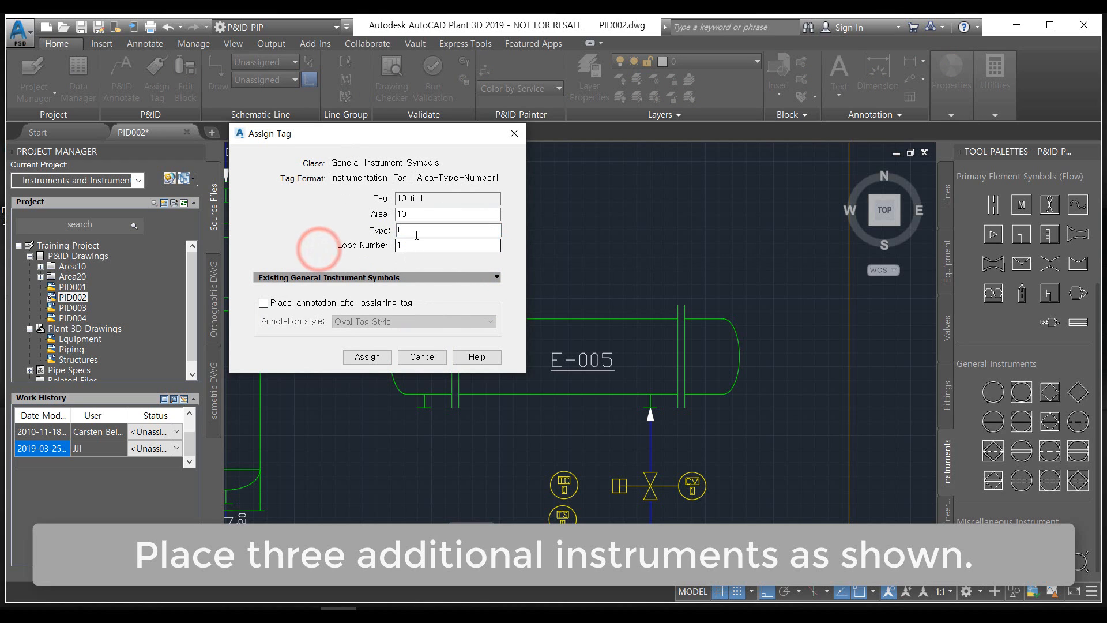
pyautogui.click(418, 229)
pyautogui.click(418, 229)
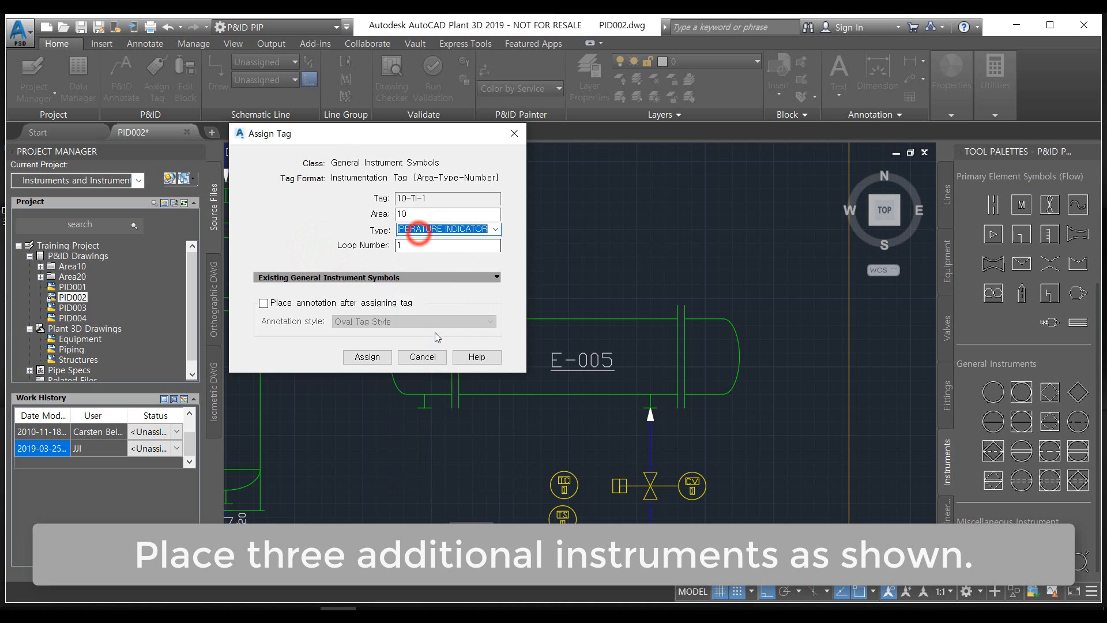
pyautogui.click(353, 358)
# Place another Field Discrete Instrument to the left of the TS instrument, try to tag it 10-TI-1, and cancel the tag assignment
pyautogui.moveTo(549, 422); pyautogui.dragTo(543, 315, button='middle')
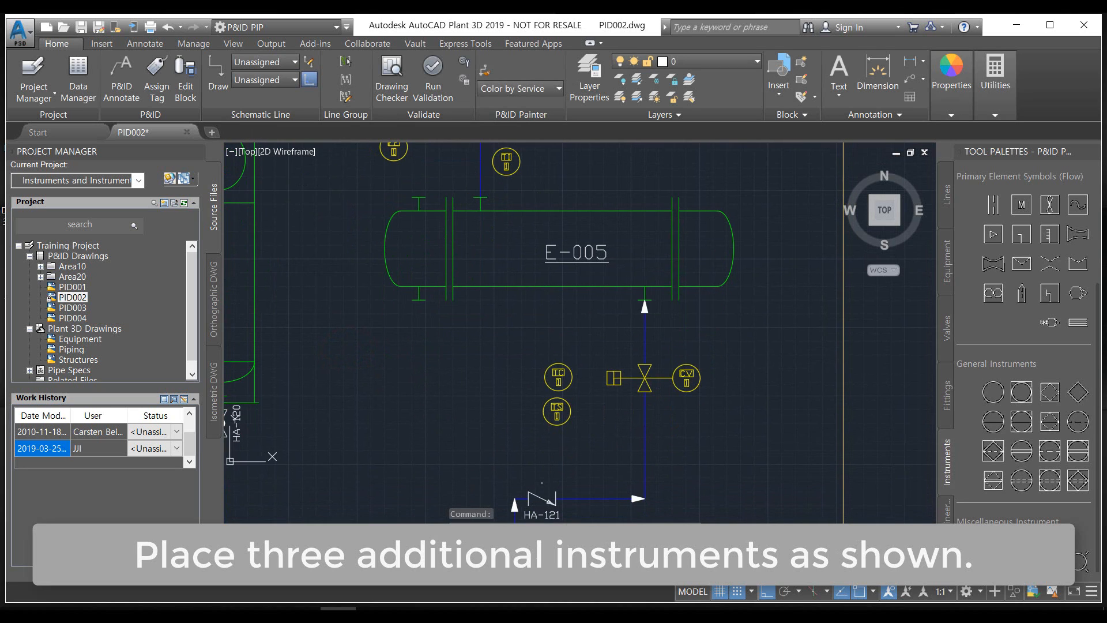
pyautogui.press('Return')
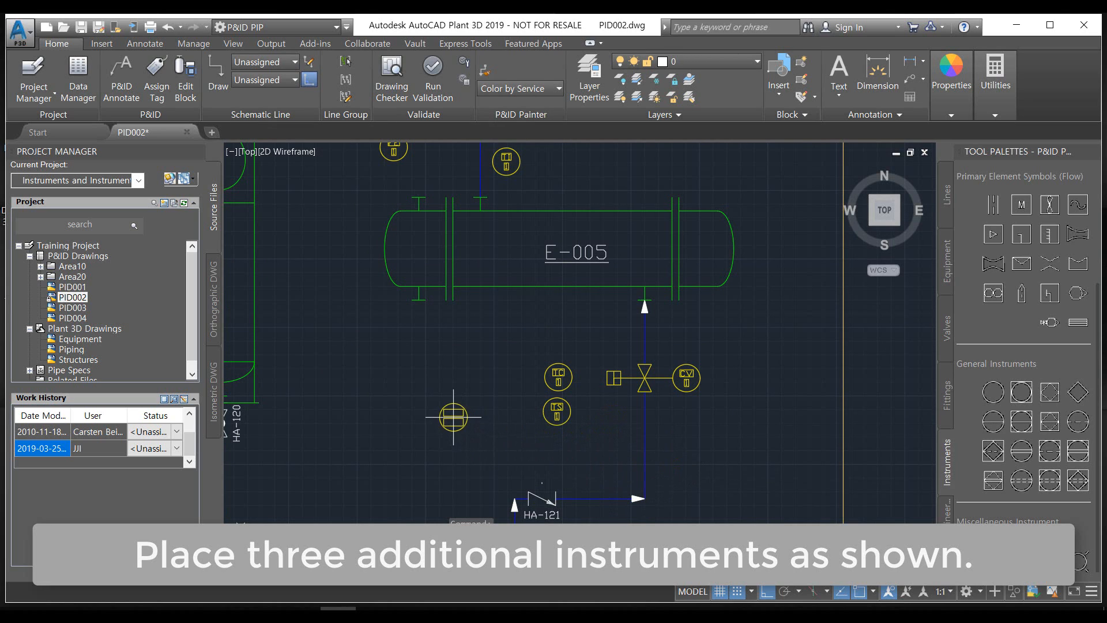
pyautogui.scroll(2, 456, 415)
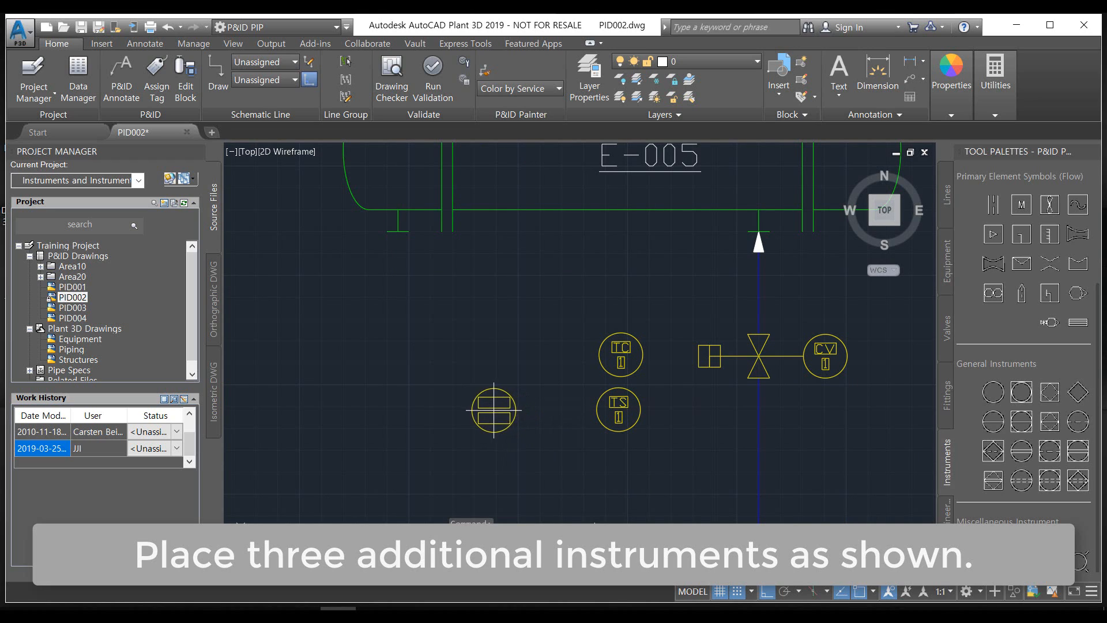
pyautogui.click(493, 413)
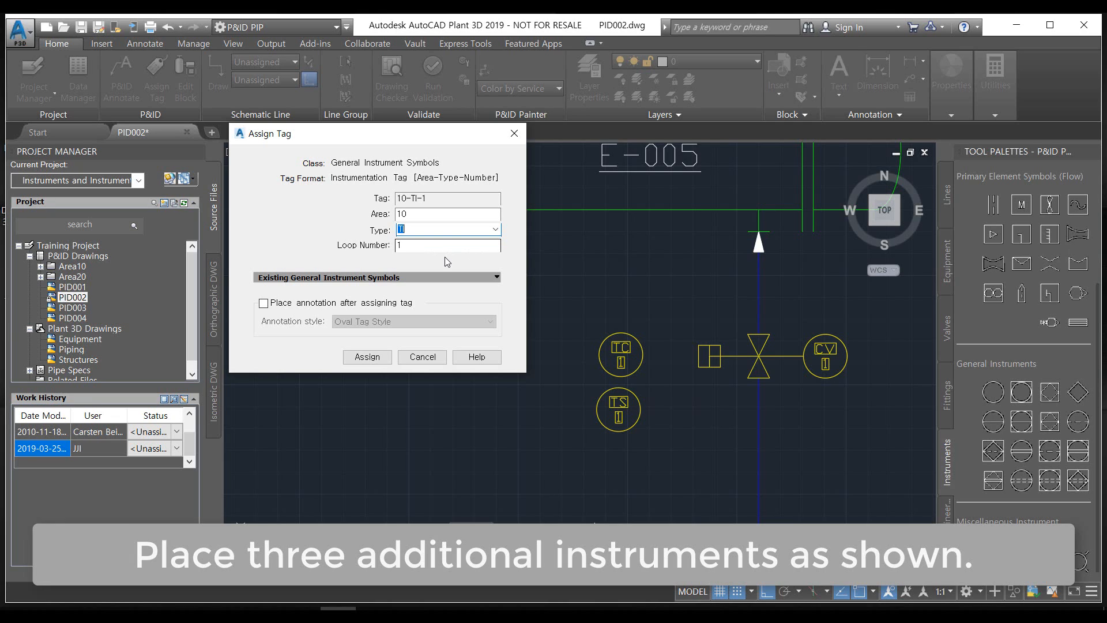
pyautogui.click(367, 357)
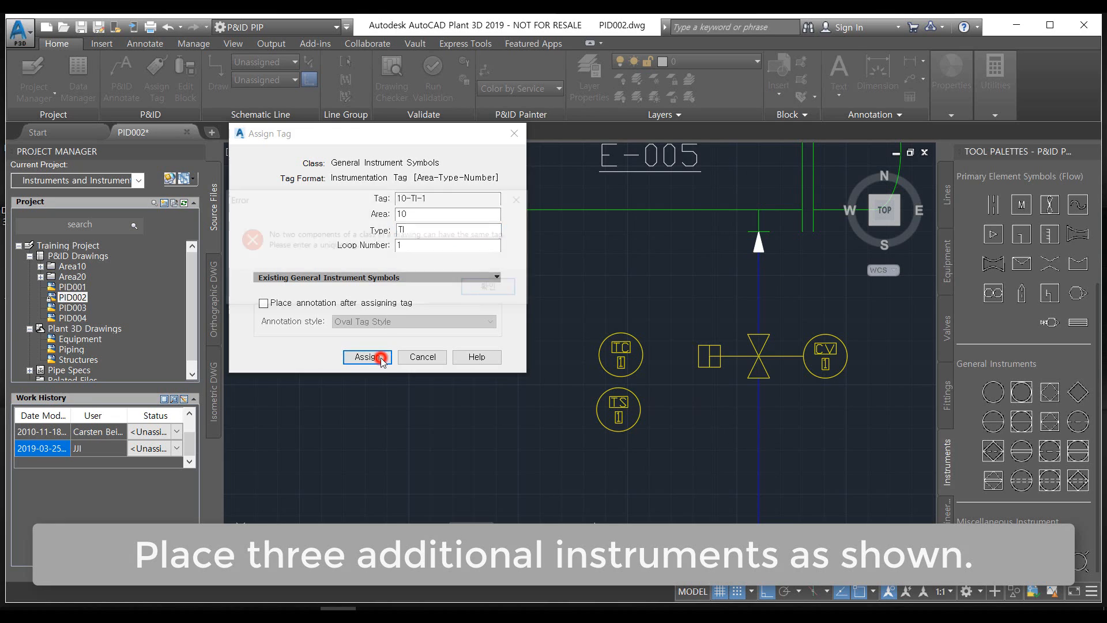
pyautogui.click(496, 295)
pyautogui.click(438, 357)
# Change the loop number of the TI instrument above E-005 to 1B
pyautogui.scroll(-4, 660, 382)
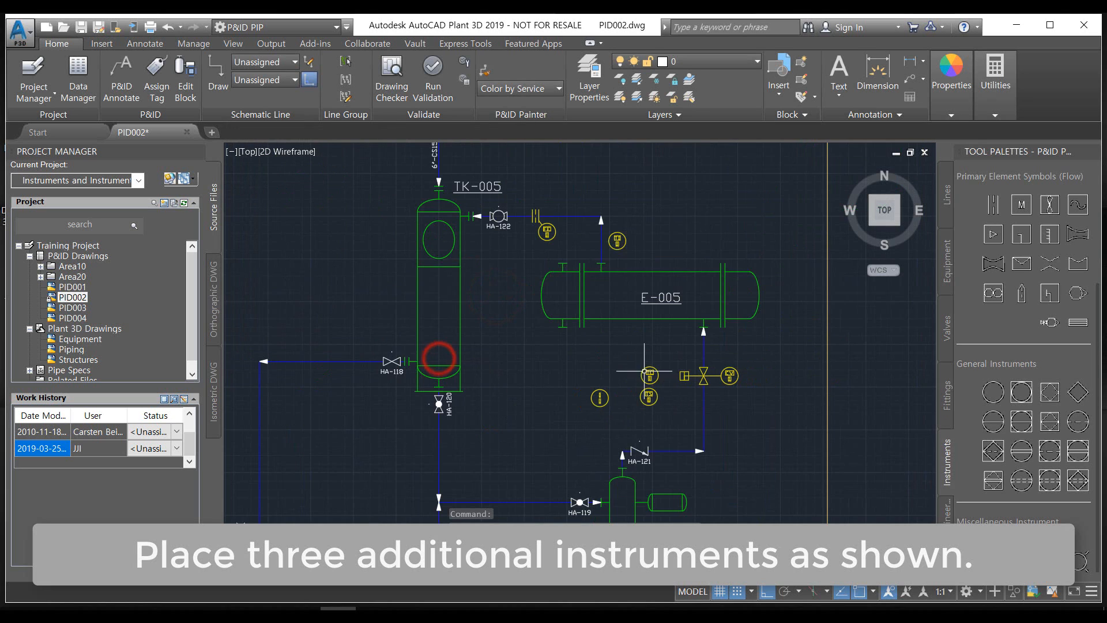
pyautogui.scroll(2, 641, 350)
pyautogui.moveTo(641, 350); pyautogui.dragTo(593, 445, button='middle')
pyautogui.scroll(4, 553, 243)
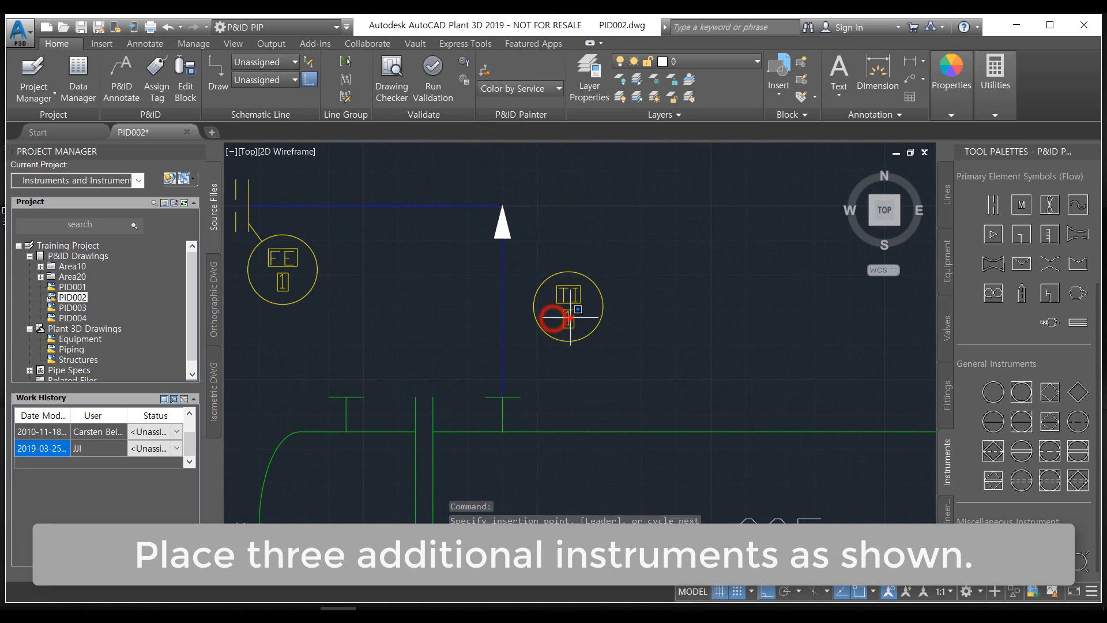
pyautogui.click(554, 314)
pyautogui.rightClick(564, 312)
pyautogui.click(607, 297)
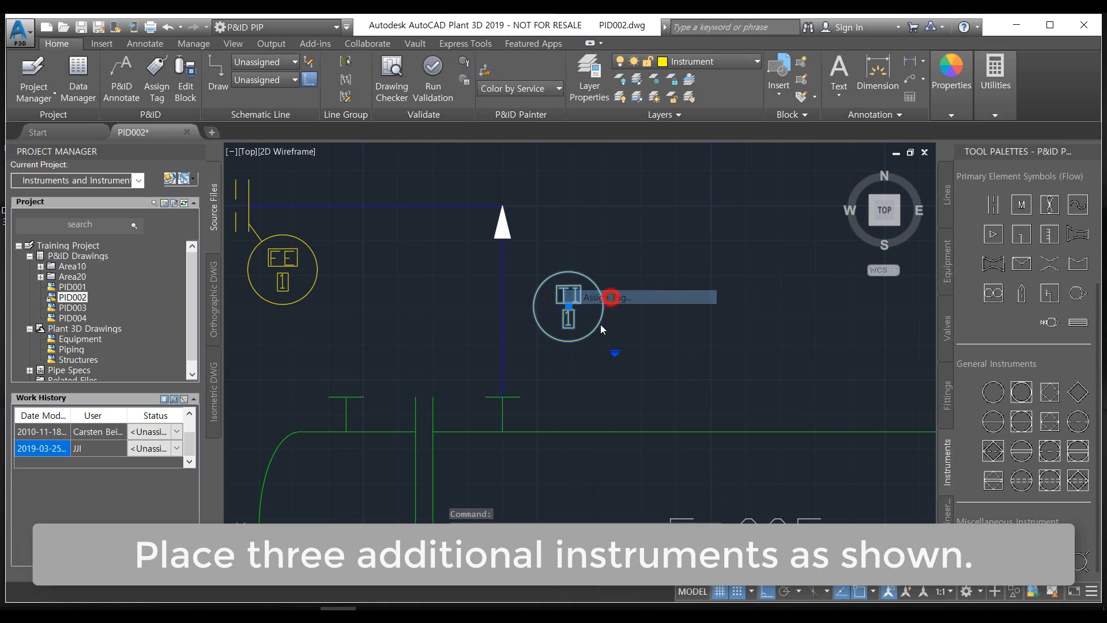
pyautogui.click(444, 245)
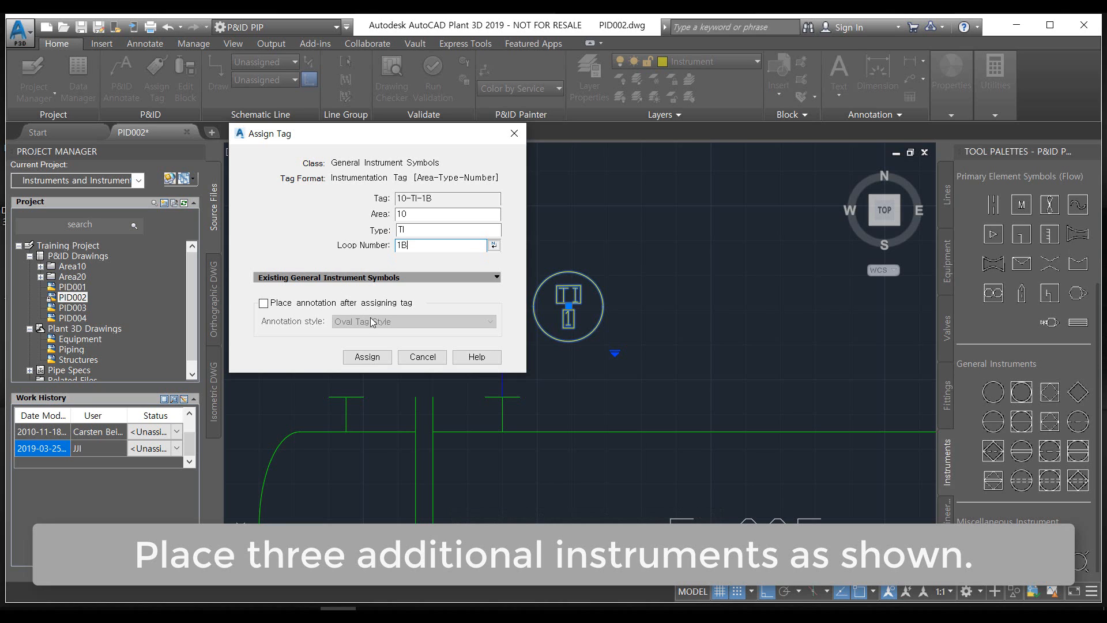
pyautogui.write('B')
pyautogui.click(367, 357)
pyautogui.scroll(5, 561, 424)
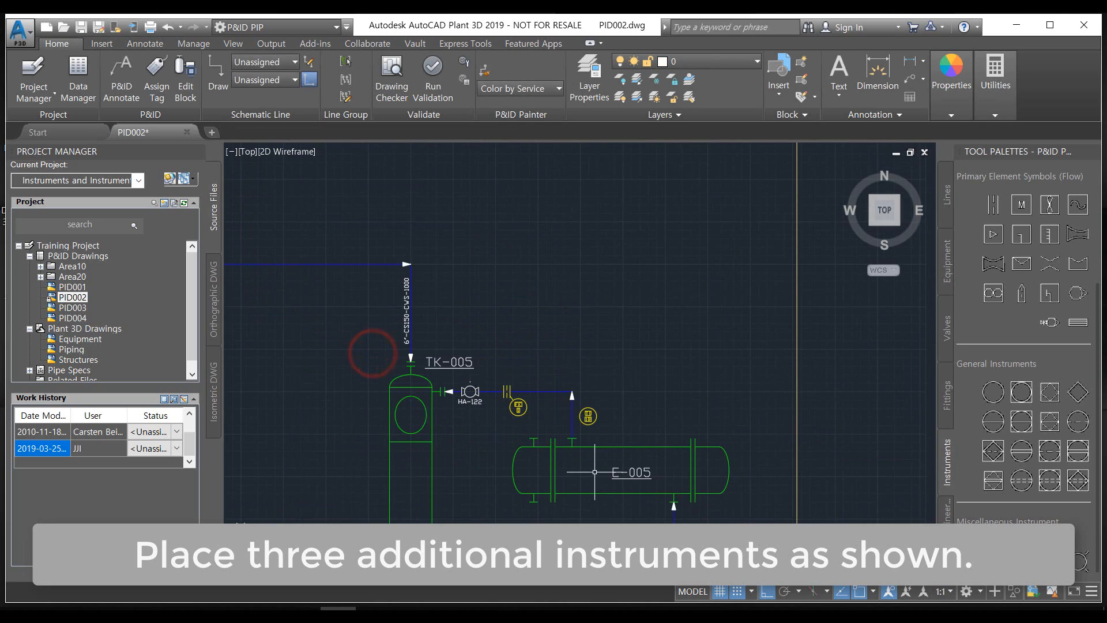
# Tag the unlabelled instrument west of the TS instrument with area 10, type TI and loop number 1
pyautogui.scroll(5, 560, 424)
pyautogui.click(528, 430)
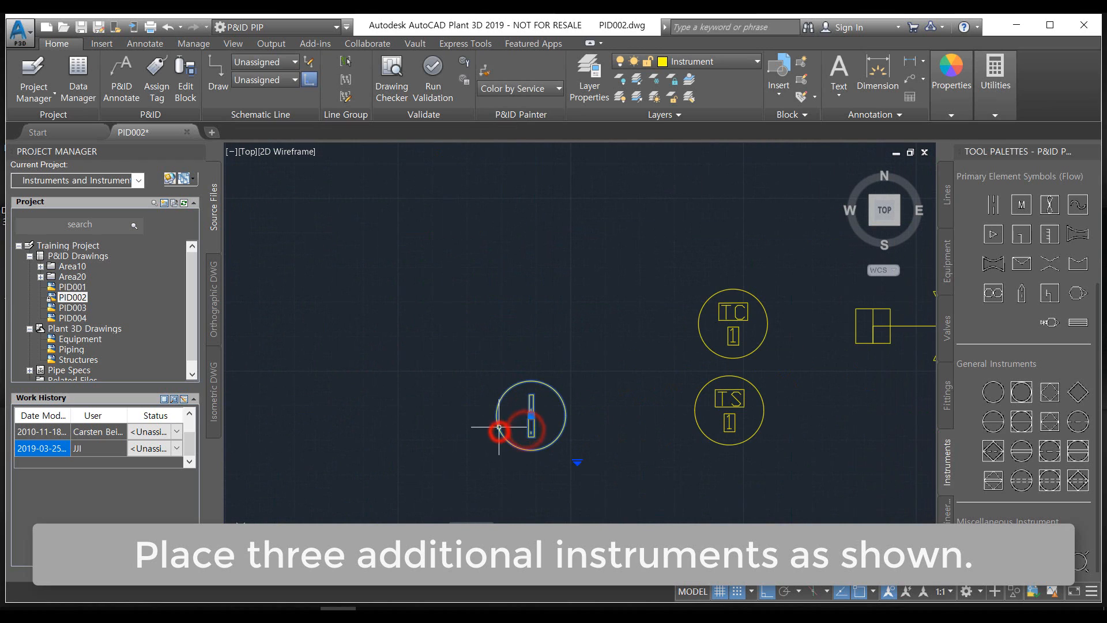
pyautogui.rightClick(501, 431)
pyautogui.click(543, 117)
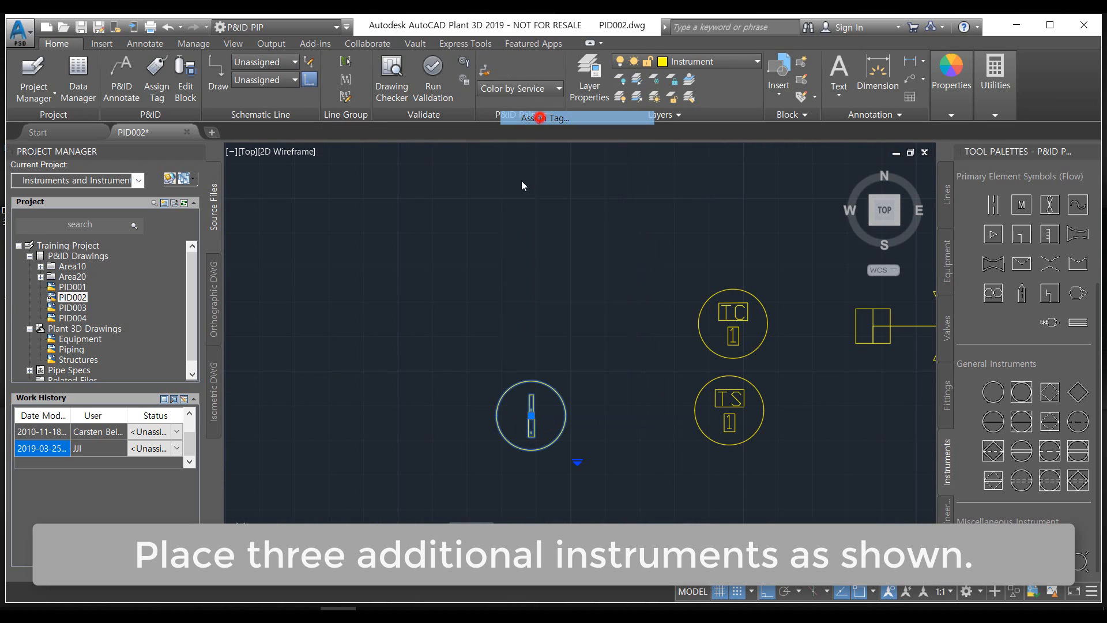
pyautogui.click(409, 213)
pyautogui.write('10')
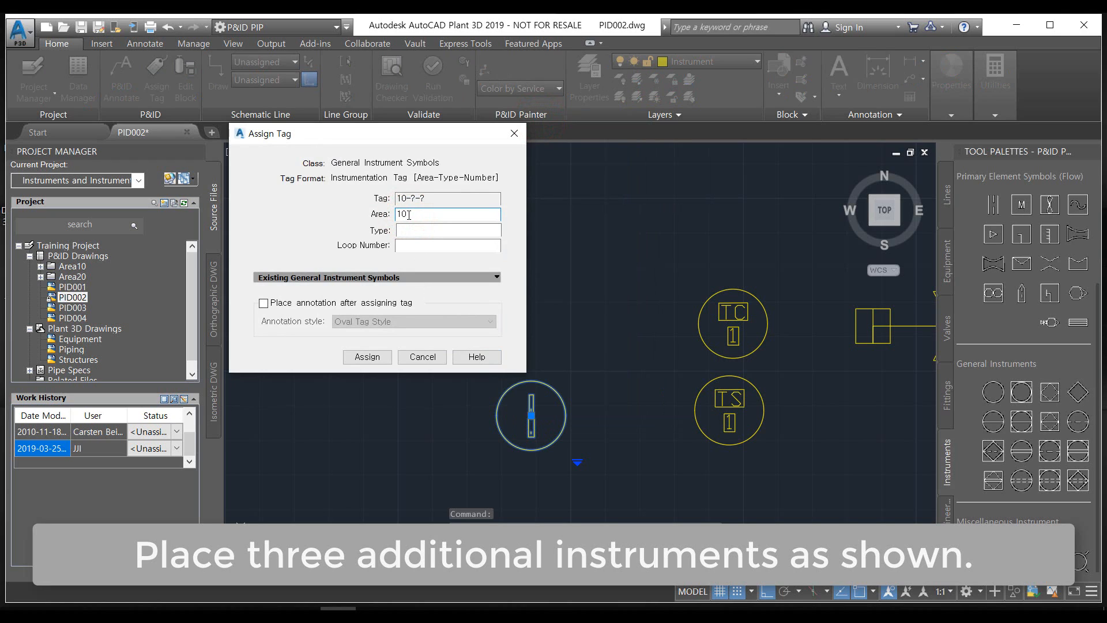
pyautogui.press('Tab')
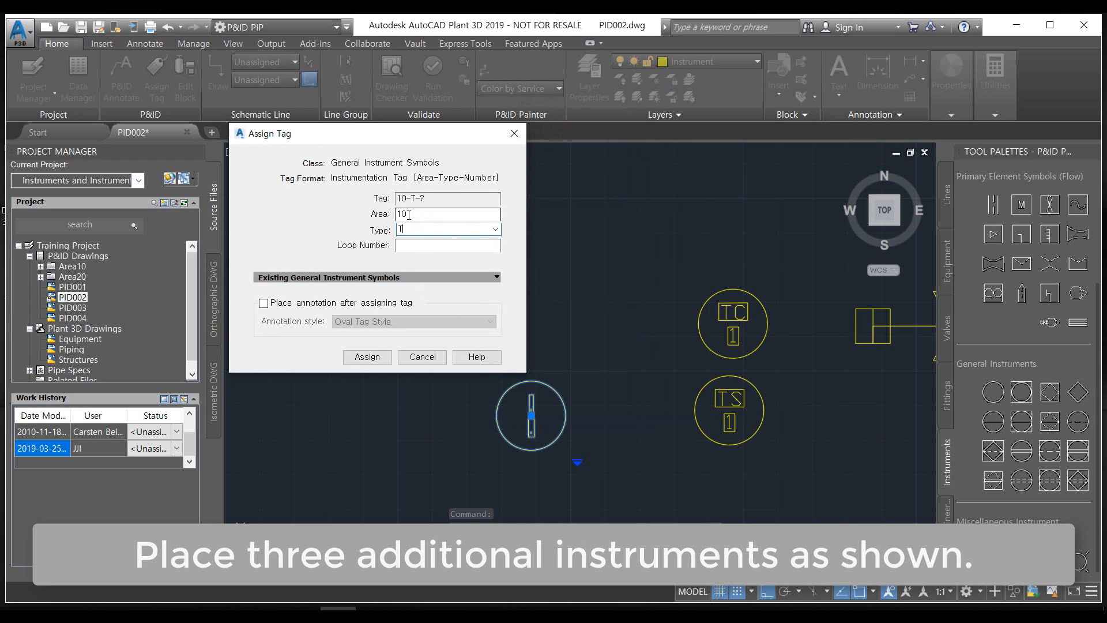
pyautogui.press('Tab')
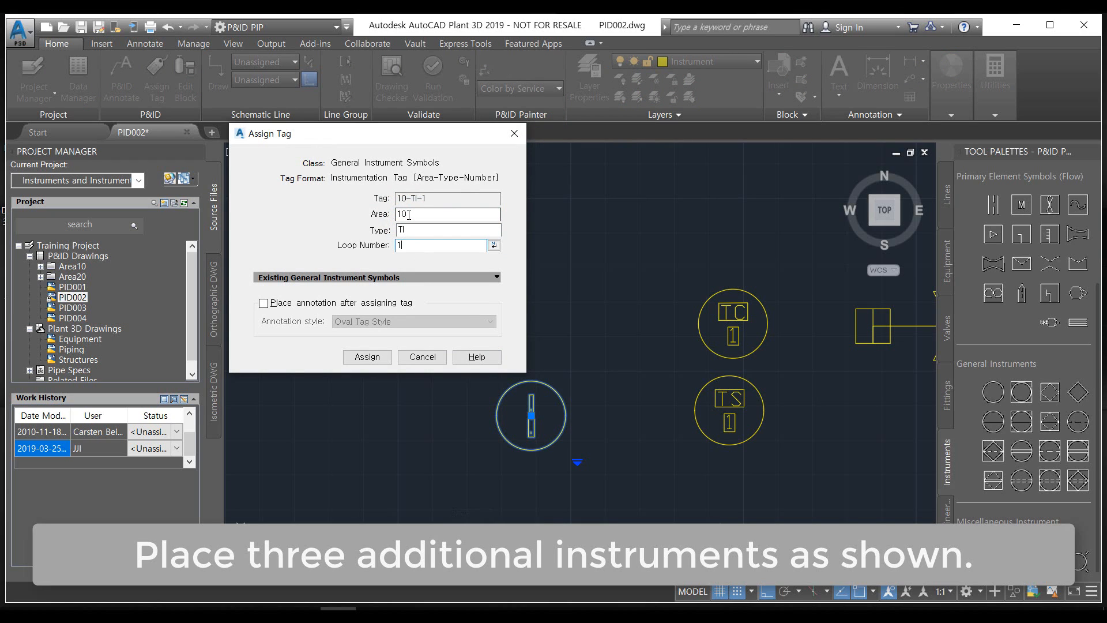
pyautogui.write('1')
pyautogui.click(368, 356)
# Place a Field Discrete Instrument beside the vertical pipe line between the control valve and HA-121, and tag it 10-TI-1A
pyautogui.scroll(-3, 403, 383)
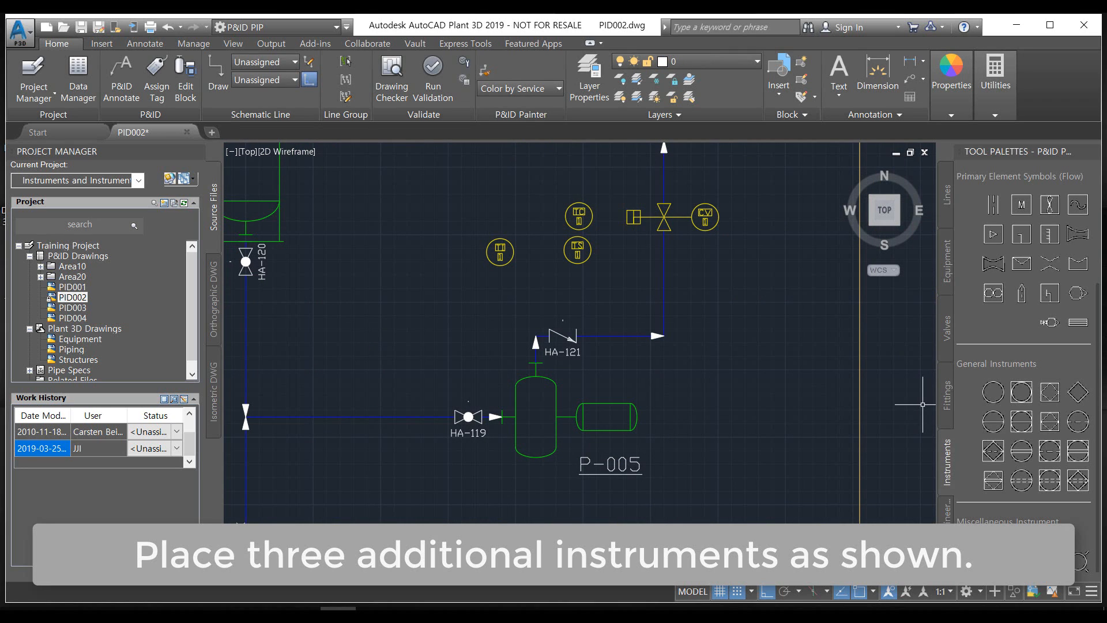
pyautogui.click(989, 396)
pyautogui.scroll(3, 734, 313)
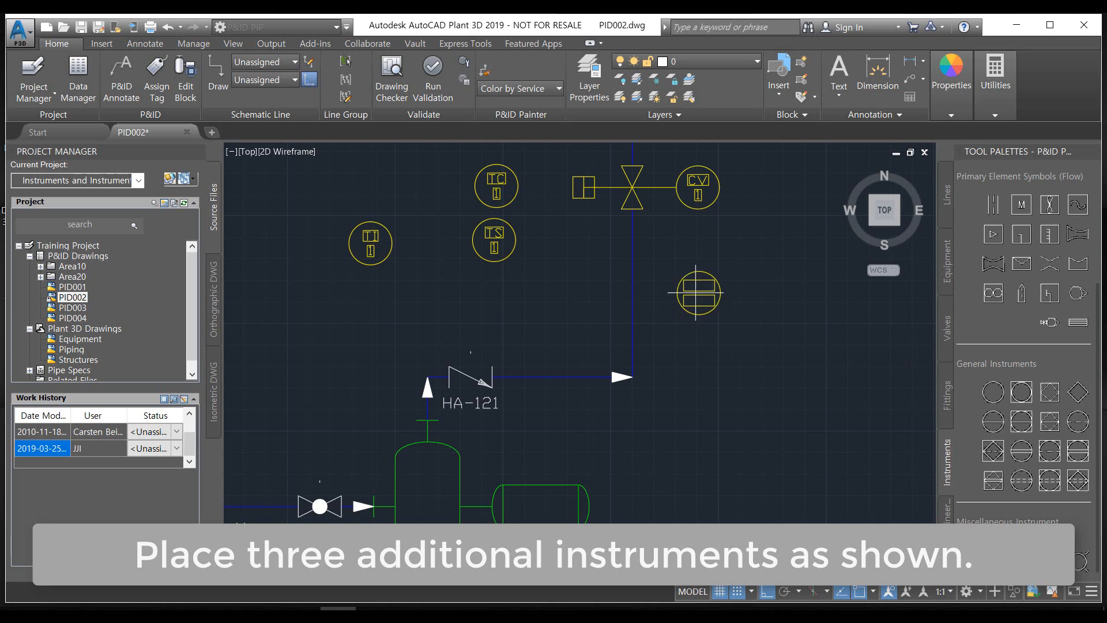
pyautogui.click(593, 311)
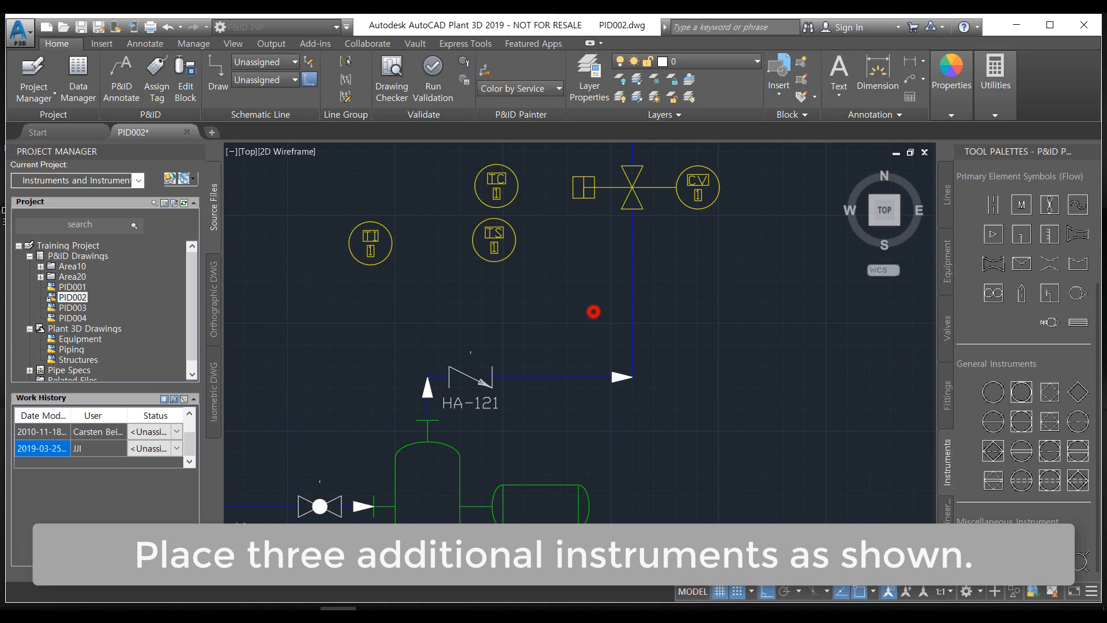
pyautogui.click(432, 250)
pyautogui.click(433, 250)
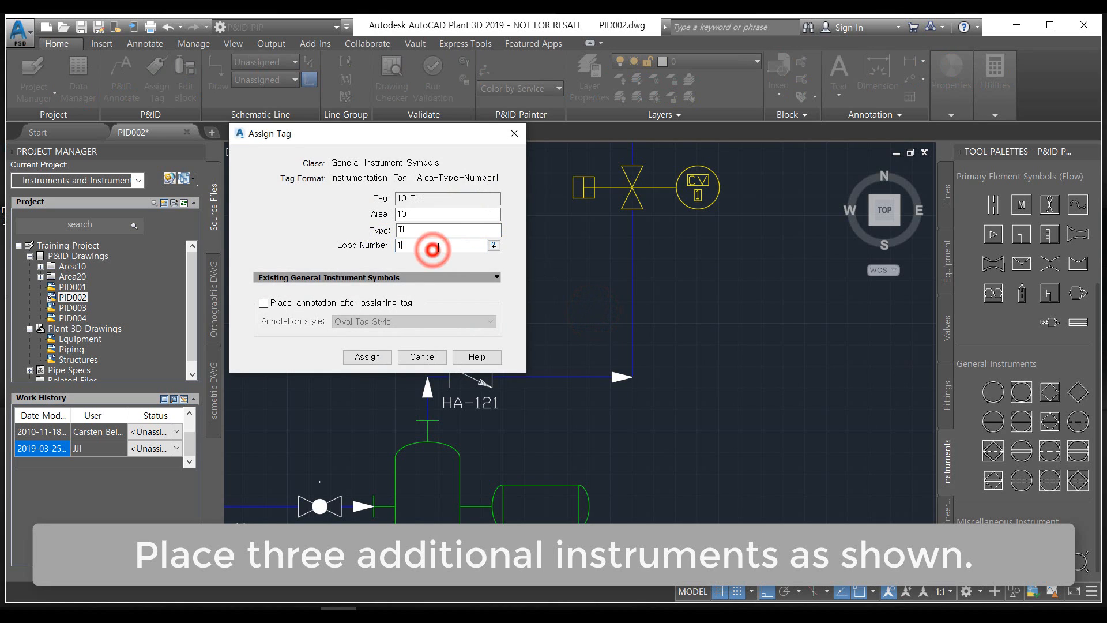
pyautogui.write('A')
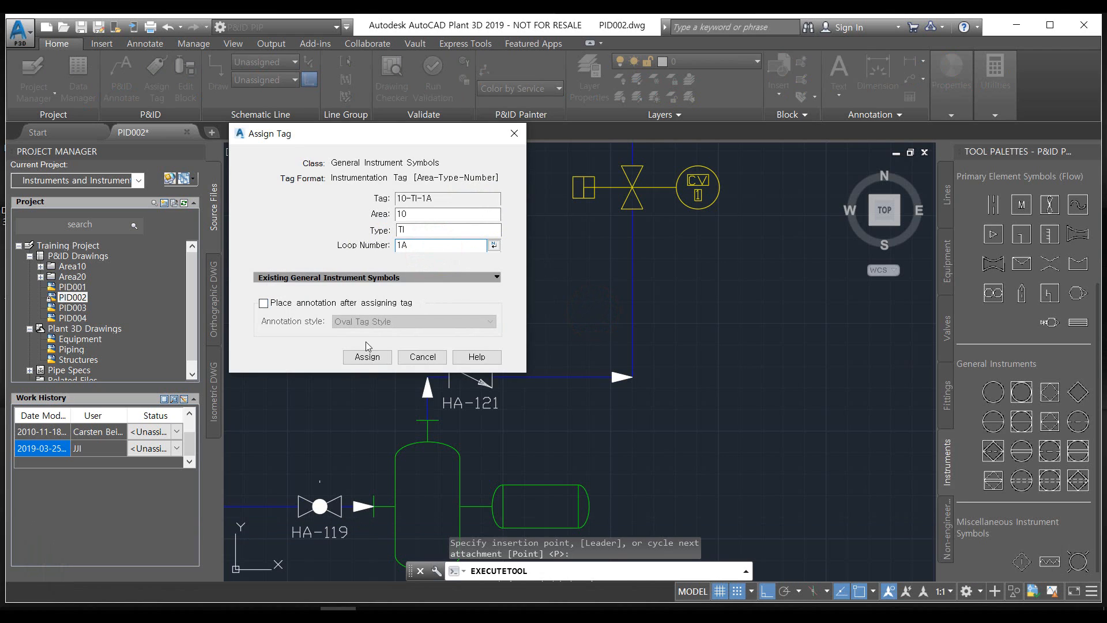
pyautogui.click(366, 355)
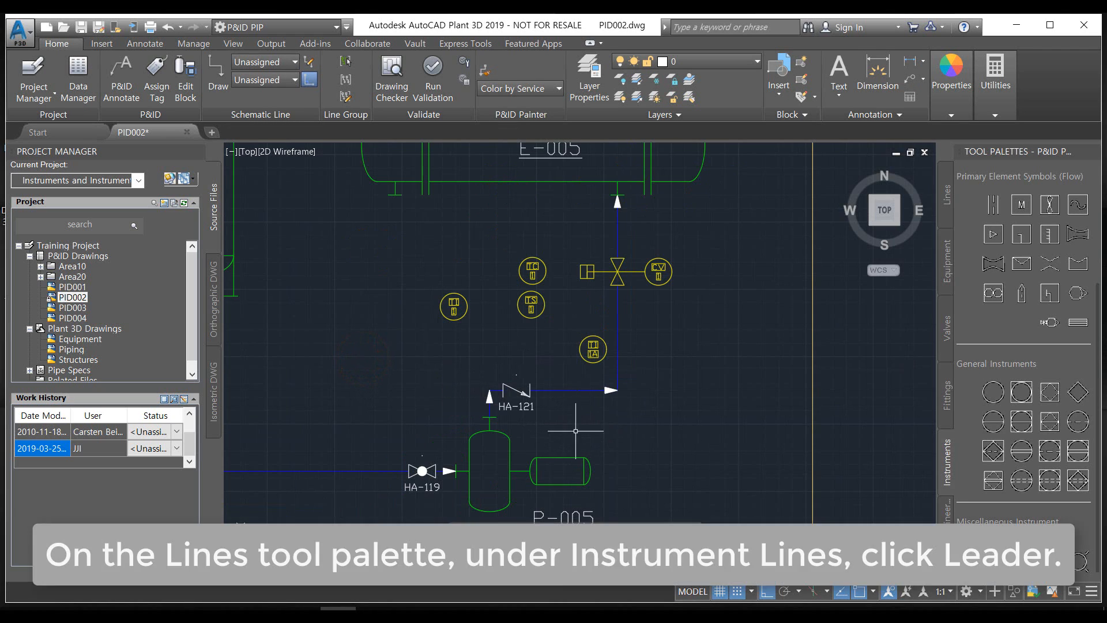
# Draw a Leader instrument line from the near quadrant of the TI 1B instrument straight across to the vertical pipe line above E-005
pyautogui.moveTo(603, 414); pyautogui.dragTo(543, 391, button='middle')
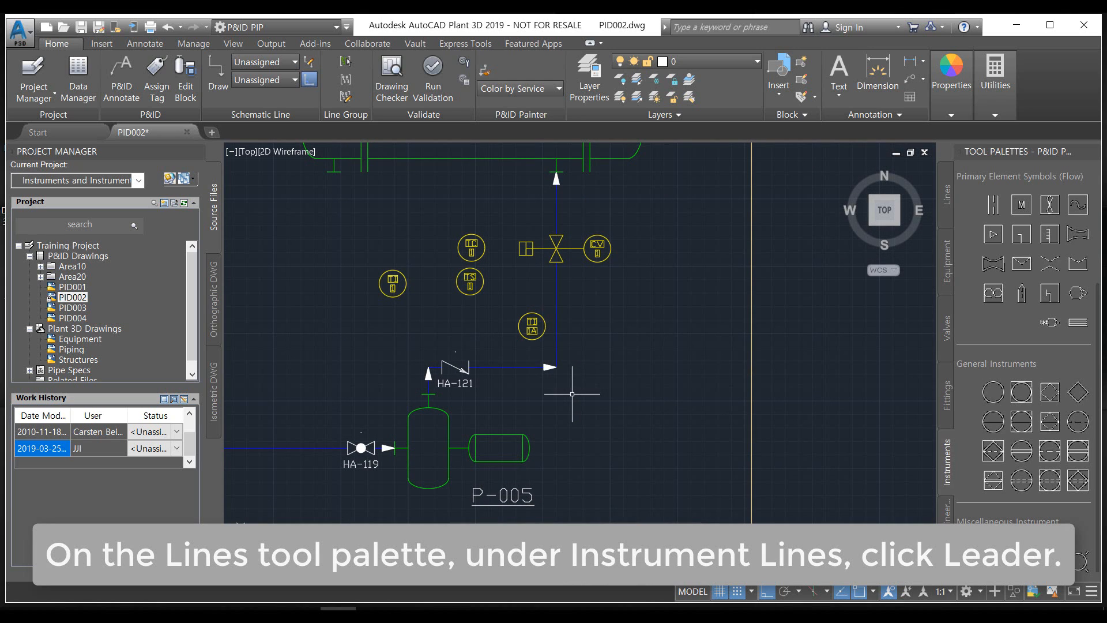
pyautogui.click(947, 204)
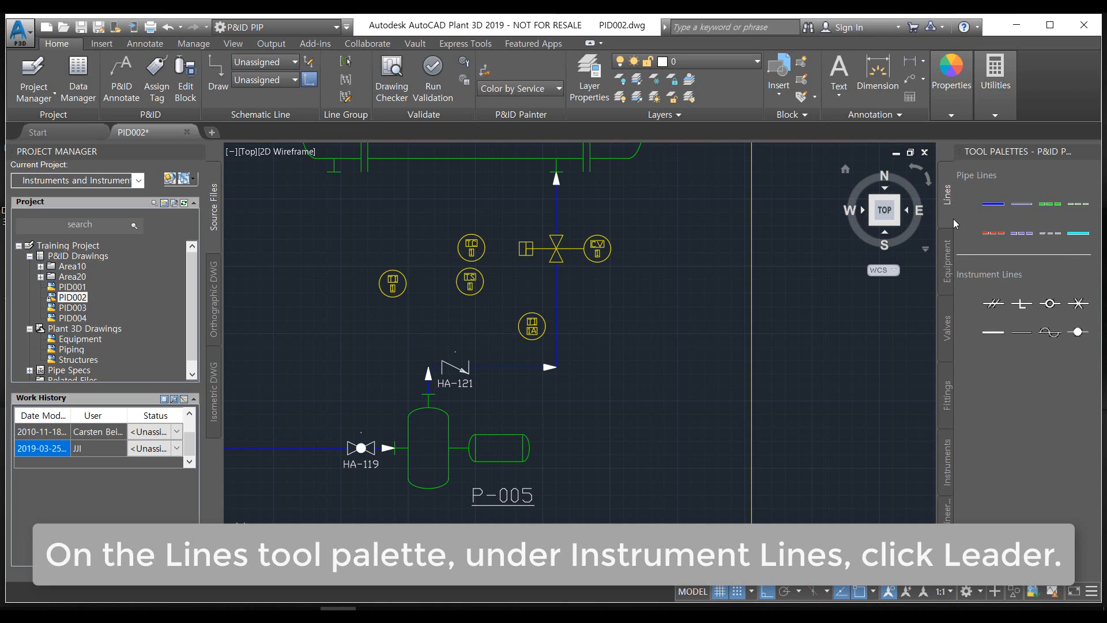
pyautogui.click(1001, 233)
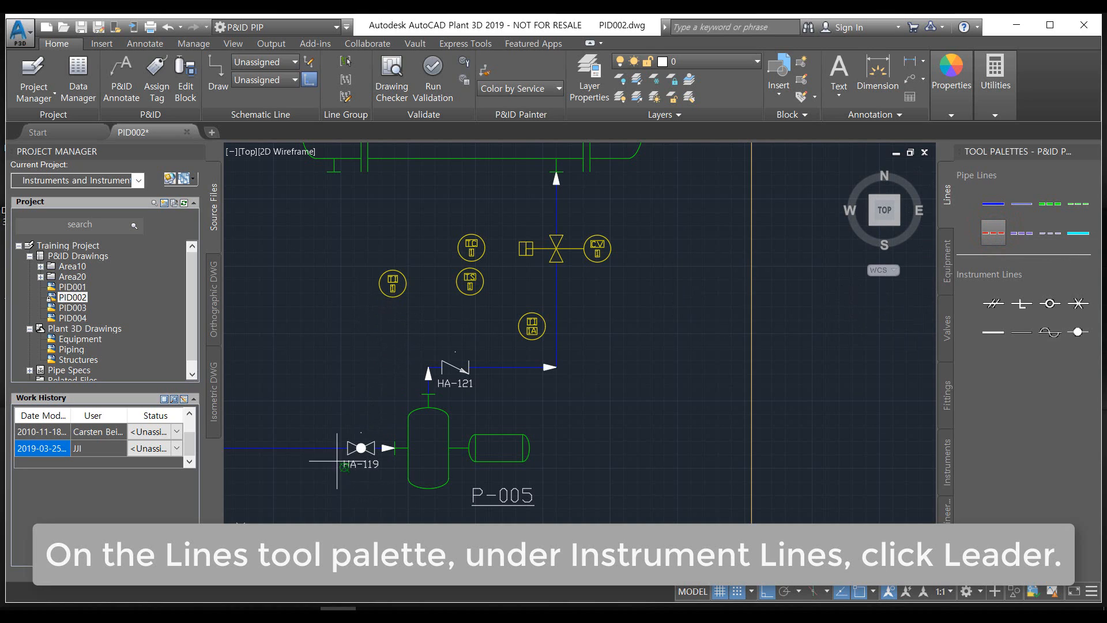
pyautogui.moveTo(363, 360); pyautogui.dragTo(446, 321, button='middle')
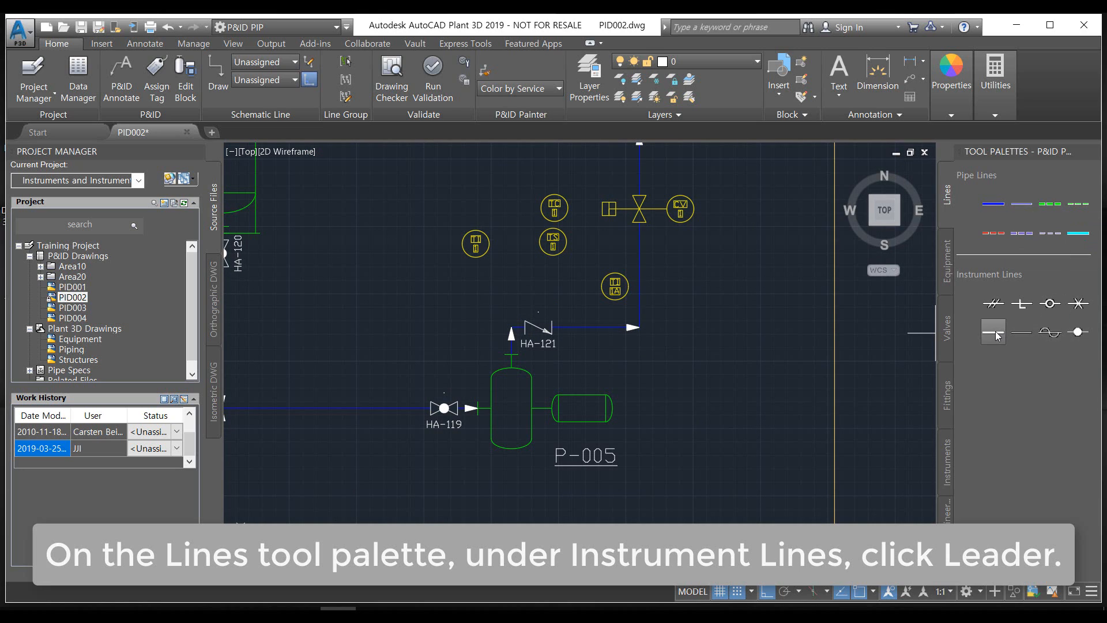
pyautogui.click(1025, 341)
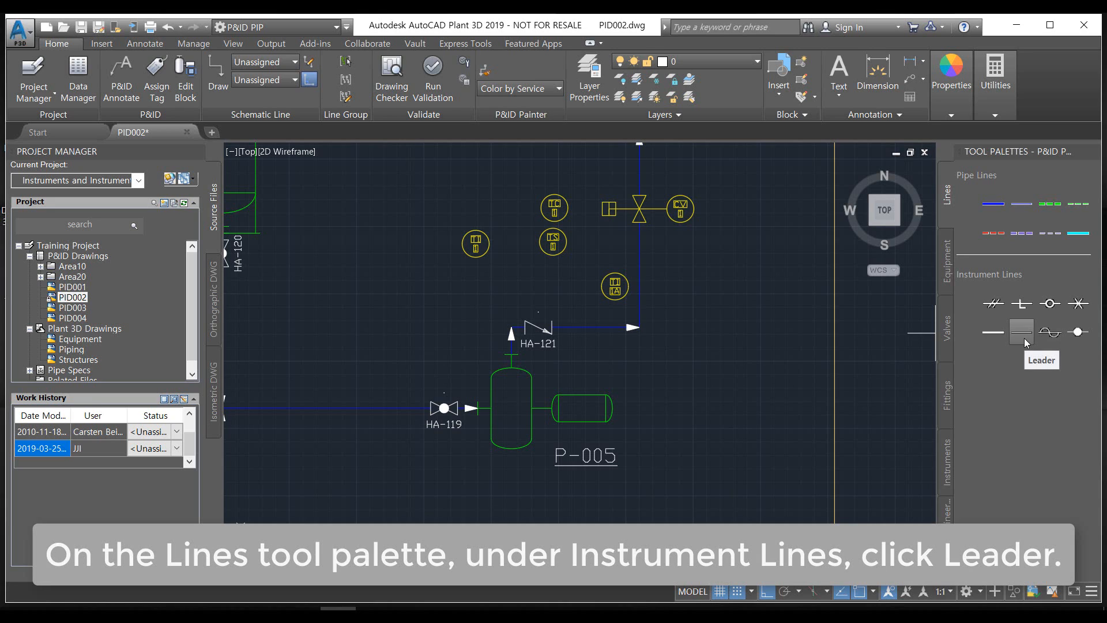
pyautogui.click(1024, 341)
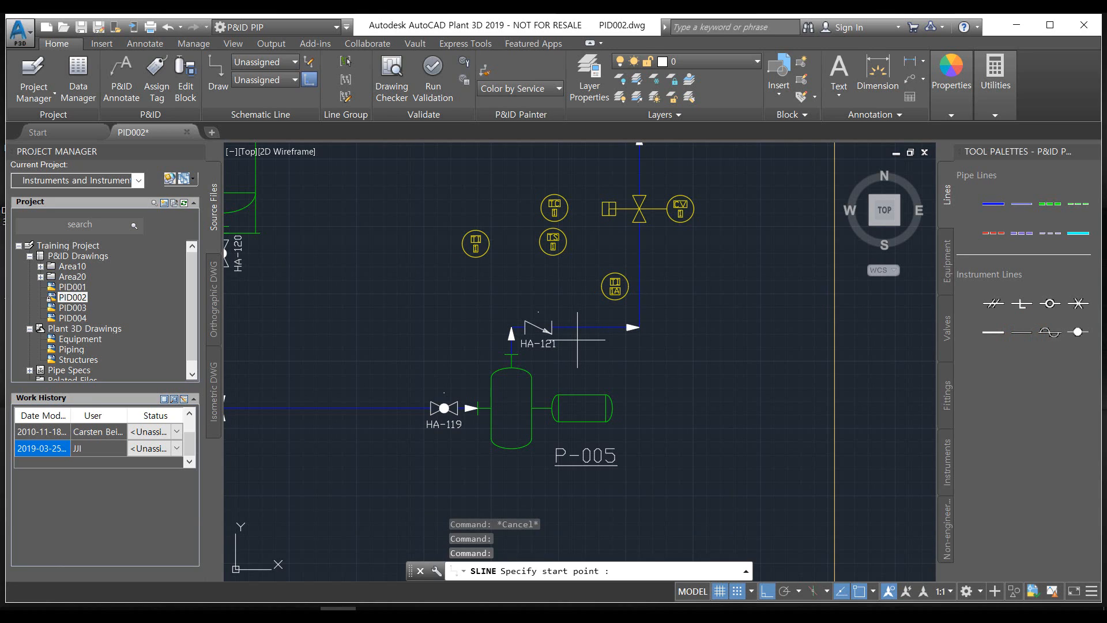
pyautogui.moveTo(707, 336); pyautogui.dragTo(713, 457, button='middle')
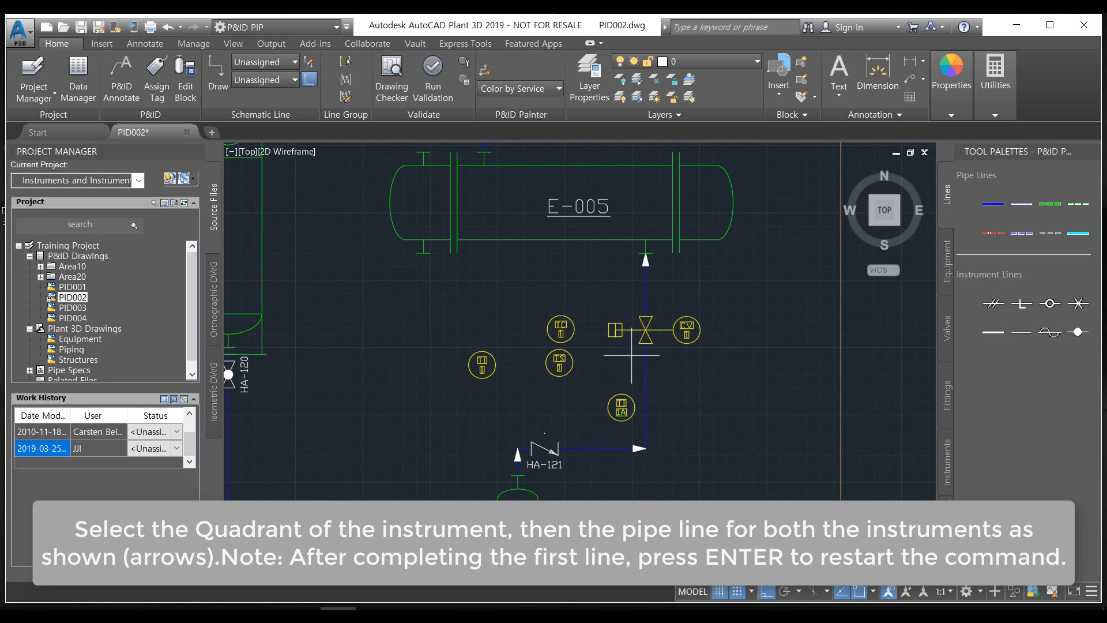
pyautogui.scroll(-4, 588, 306)
pyautogui.scroll(8, 594, 381)
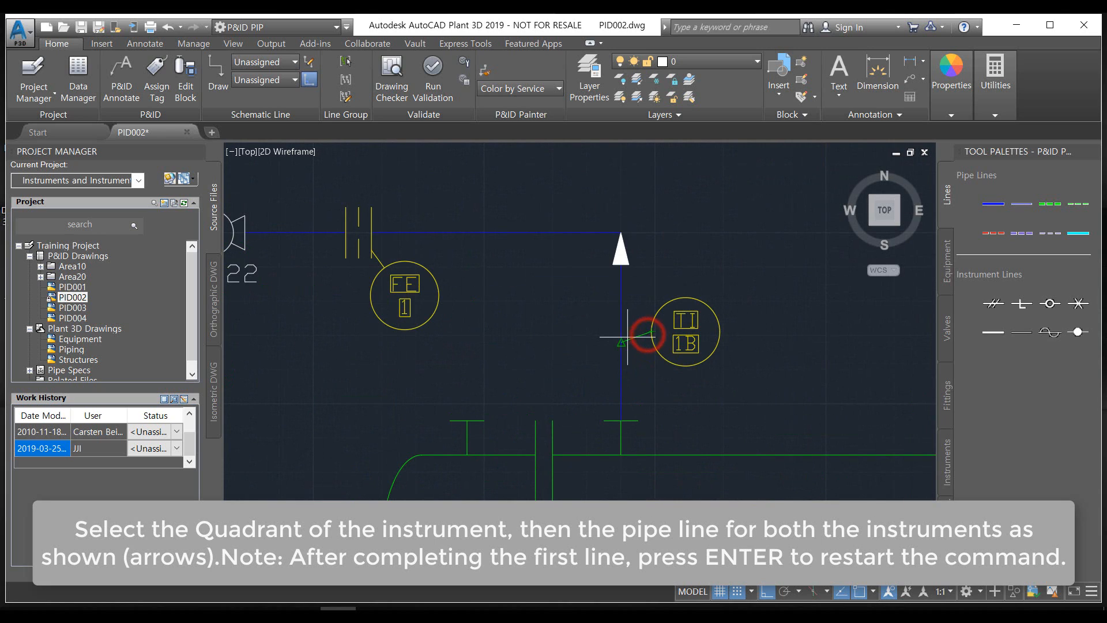
pyautogui.scroll(4, 618, 333)
pyautogui.click(621, 333)
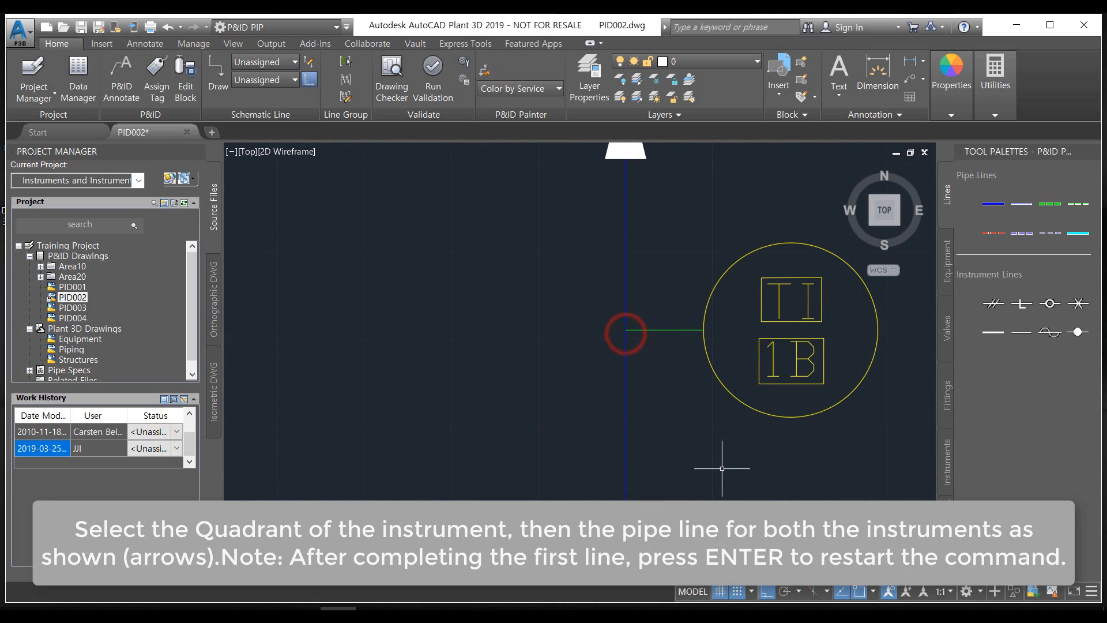
# Draw another Leader line from the near quadrant of the TI 1A instrument to the vertical pipe line below the control valve
pyautogui.scroll(-2, 739, 460)
pyautogui.moveTo(754, 461); pyautogui.dragTo(663, 372, button='middle')
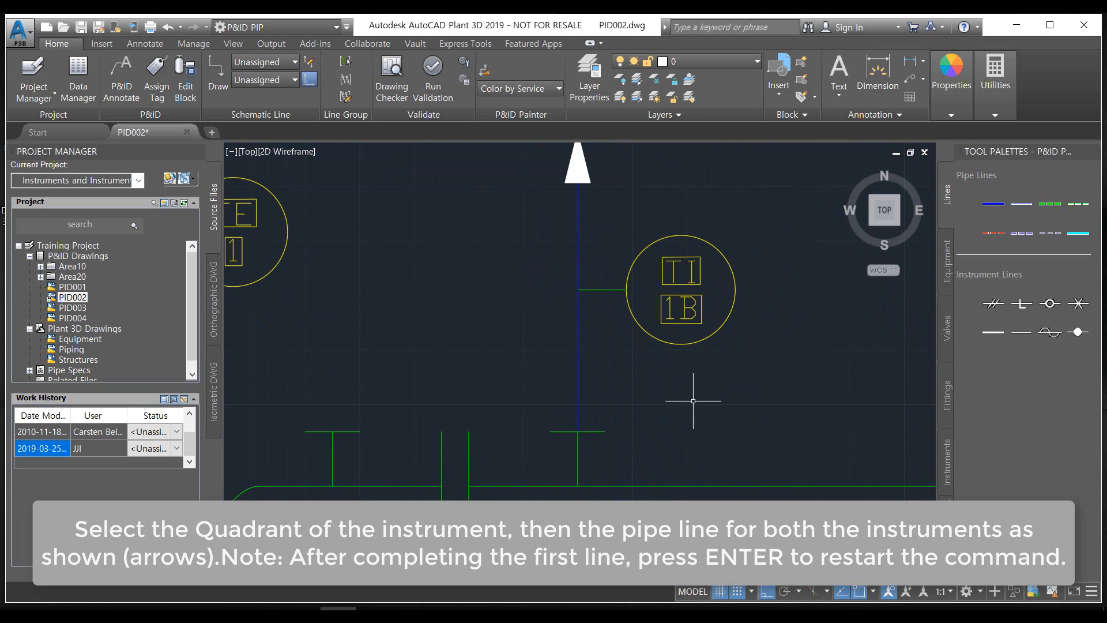
pyautogui.scroll(-2, 736, 412)
pyautogui.moveTo(736, 406); pyautogui.dragTo(658, 286, button='middle')
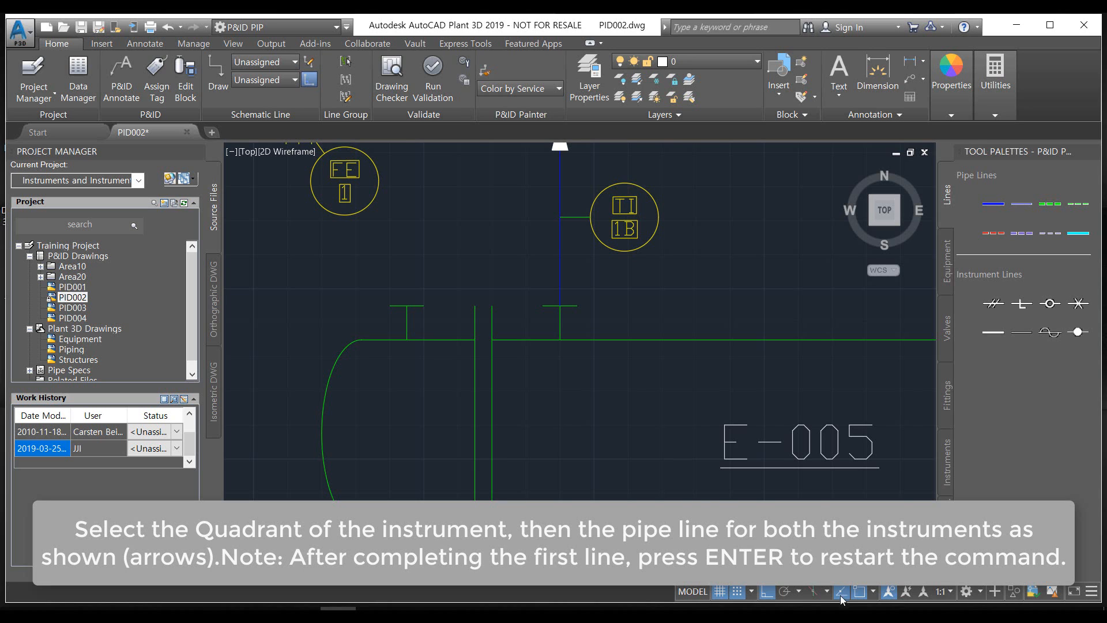
pyautogui.scroll(-3, 731, 434)
pyautogui.moveTo(729, 406); pyautogui.dragTo(586, 294, button='middle')
pyautogui.scroll(-3, 717, 399)
pyautogui.moveTo(730, 415); pyautogui.dragTo(683, 371, button='middle')
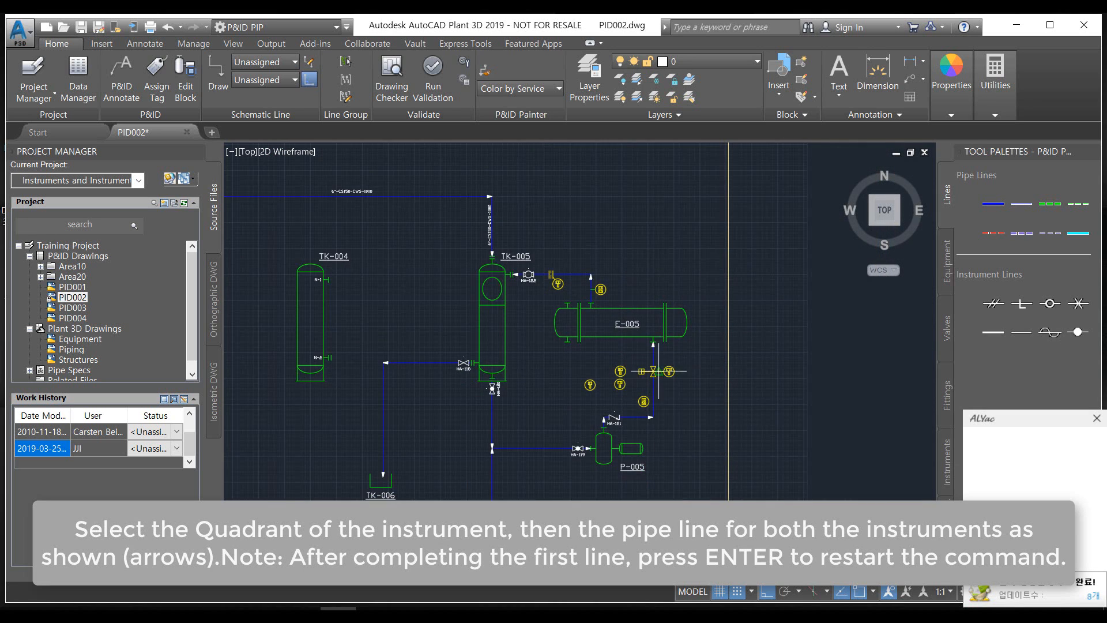
pyautogui.scroll(8, 660, 386)
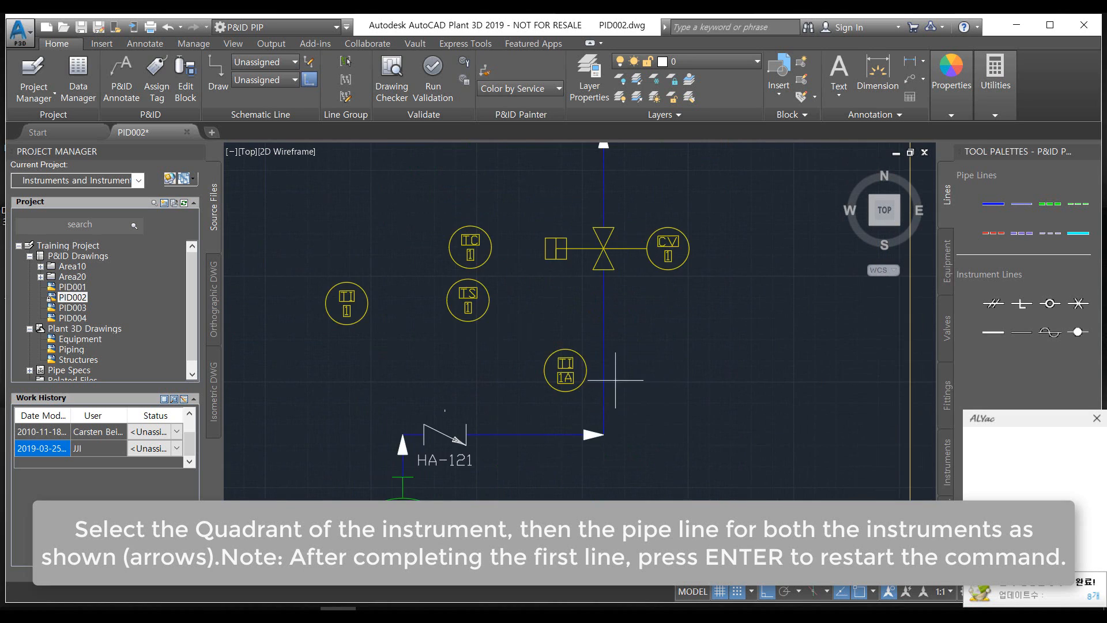
pyautogui.click(575, 367)
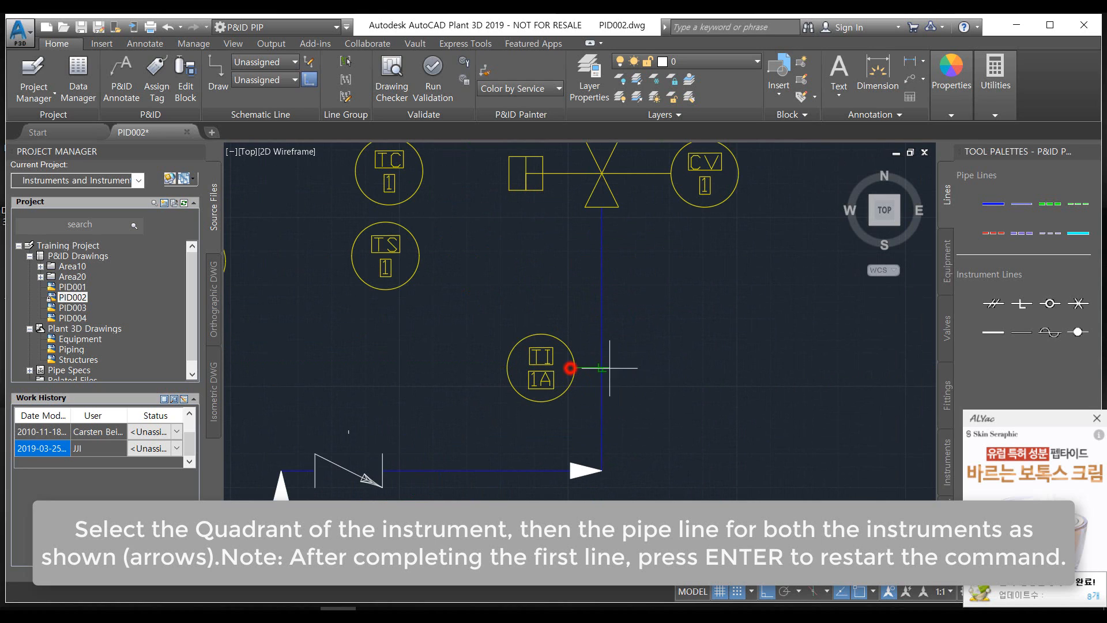
pyautogui.click(602, 367)
# Start an Electric Signal line at the east quadrant of the TI 1B instrument and run it horizontally past the east end of E-005
pyautogui.scroll(-3, 692, 439)
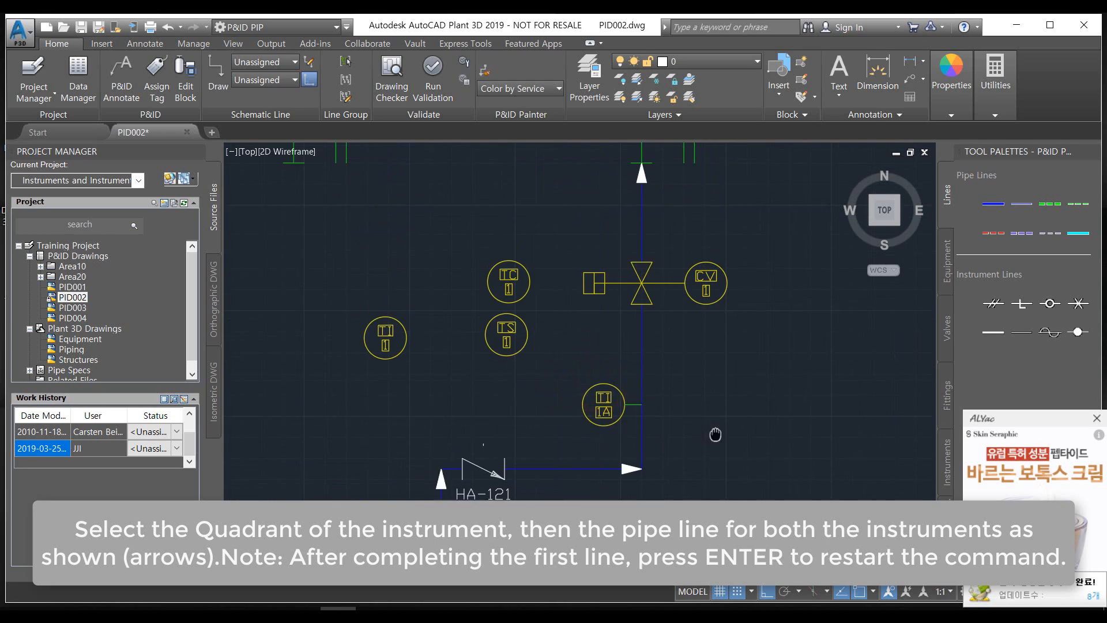
pyautogui.moveTo(729, 425); pyautogui.dragTo(721, 452, button='middle')
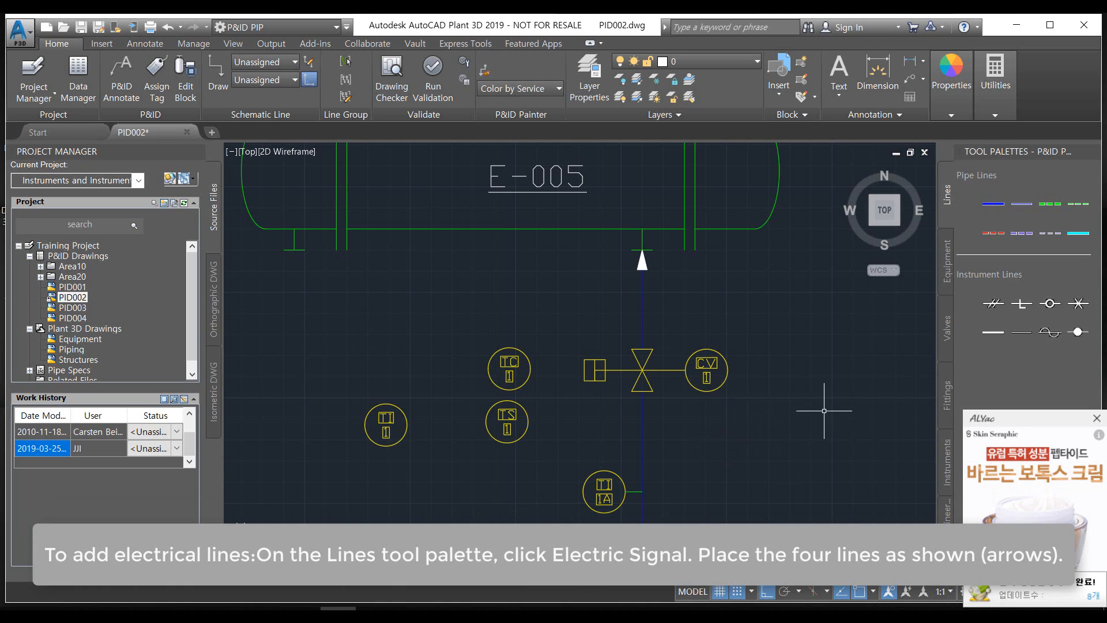
pyautogui.moveTo(823, 404); pyautogui.dragTo(775, 361, button='middle')
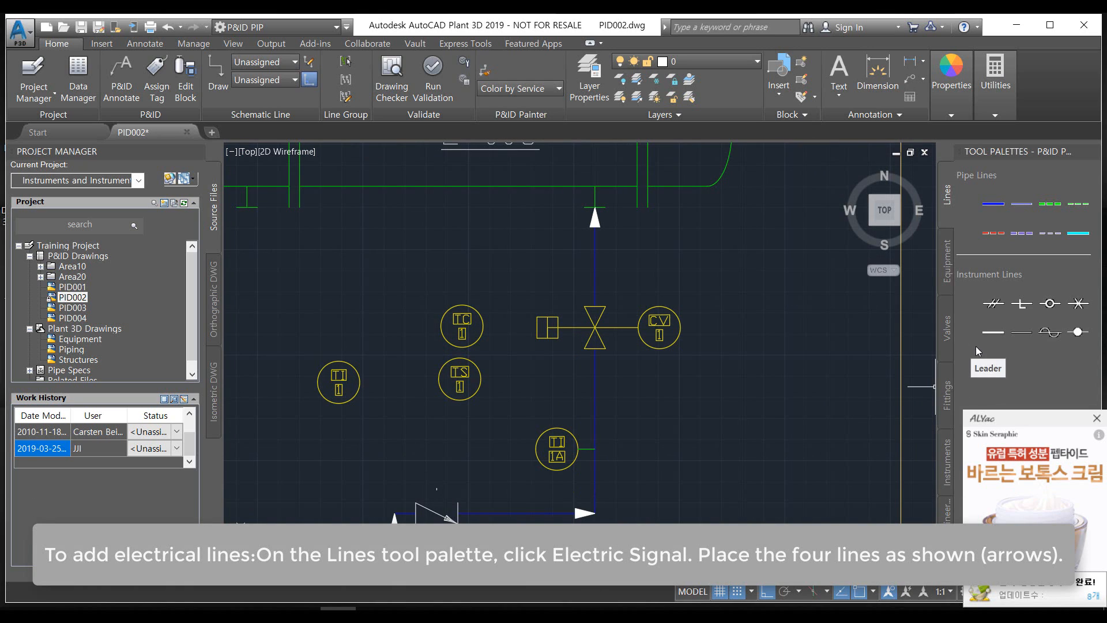
pyautogui.click(995, 234)
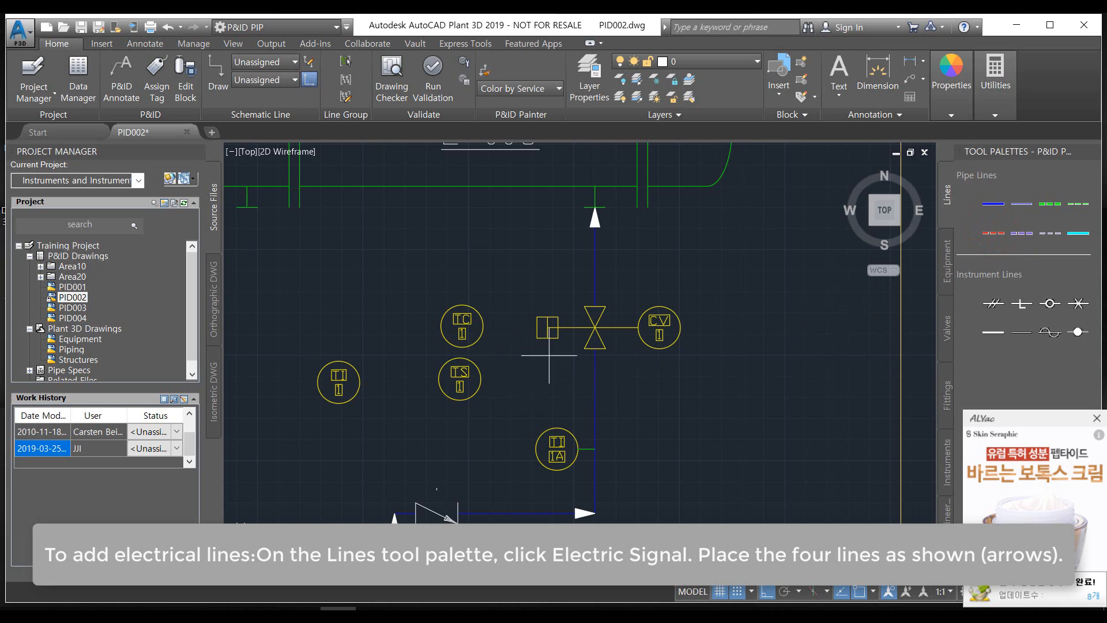
pyautogui.moveTo(562, 343); pyautogui.dragTo(496, 387, button='middle')
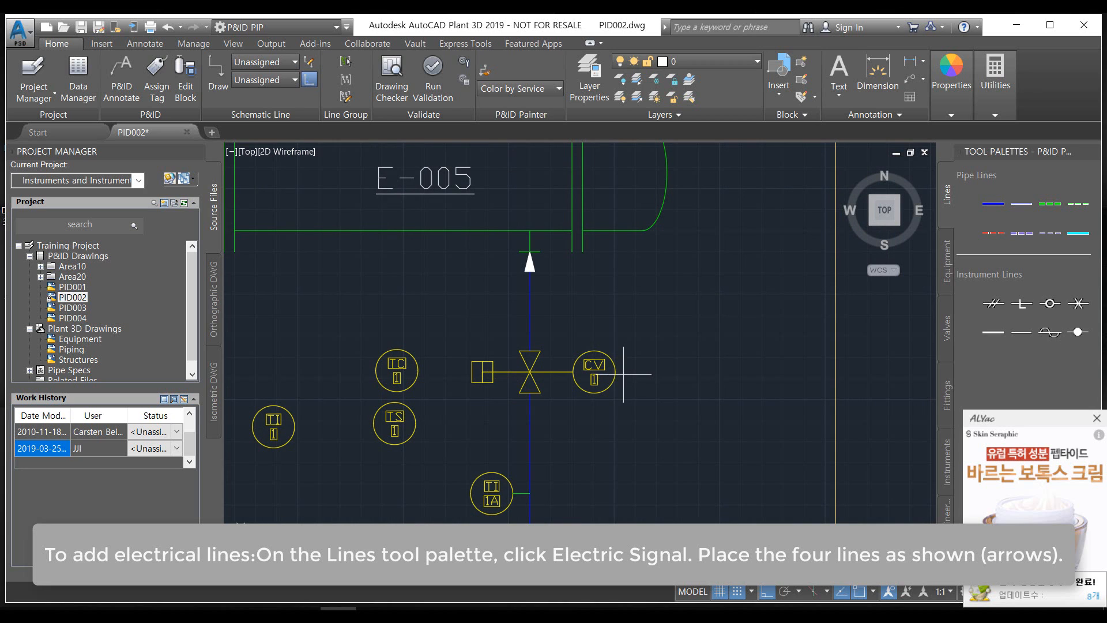
pyautogui.scroll(-3, 623, 374)
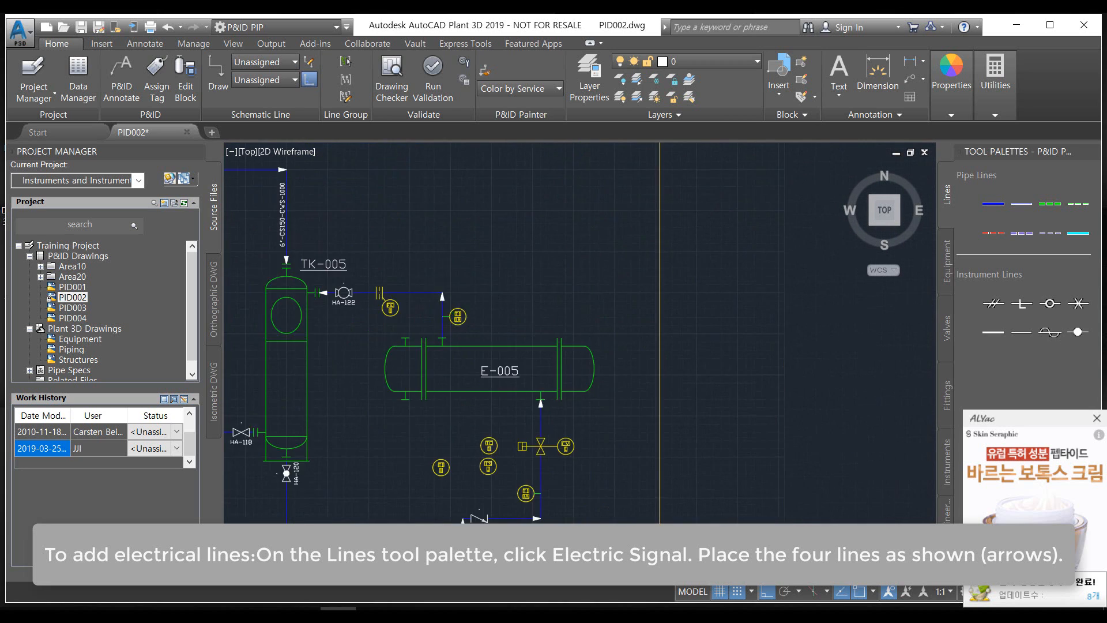
pyautogui.scroll(3, 454, 301)
pyautogui.click(484, 340)
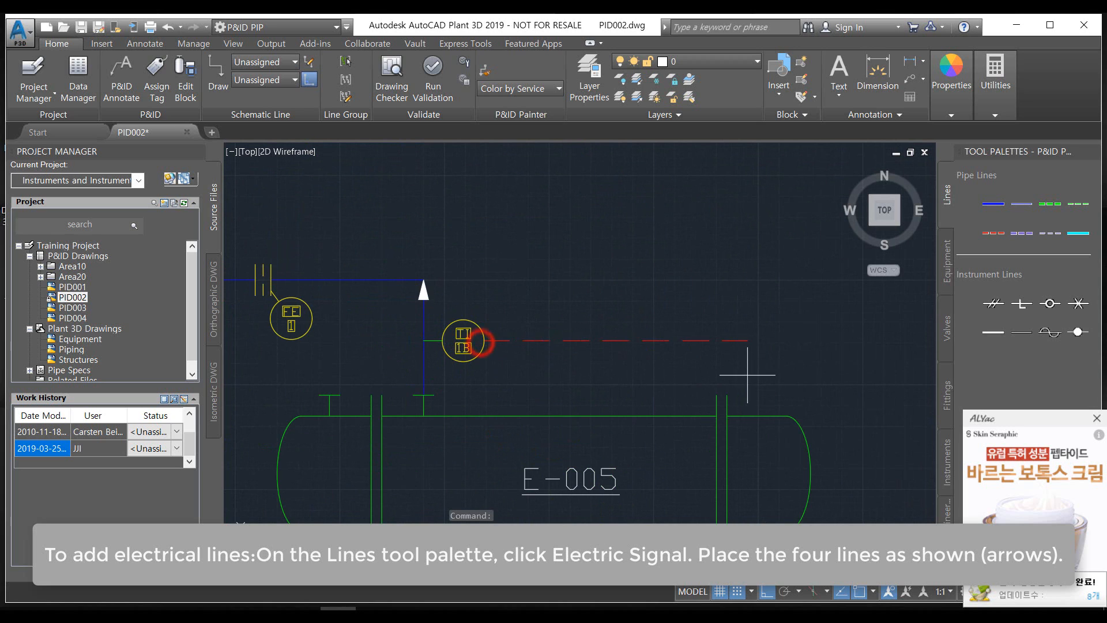
pyautogui.click(877, 362)
# Continue the signal line down past E-005, west above the control valve and TC instrument, and down to the upper quadrant of TI 1
pyautogui.scroll(-4, 865, 441)
pyautogui.moveTo(865, 451); pyautogui.dragTo(620, 285, button='middle')
pyautogui.scroll(2, 642, 349)
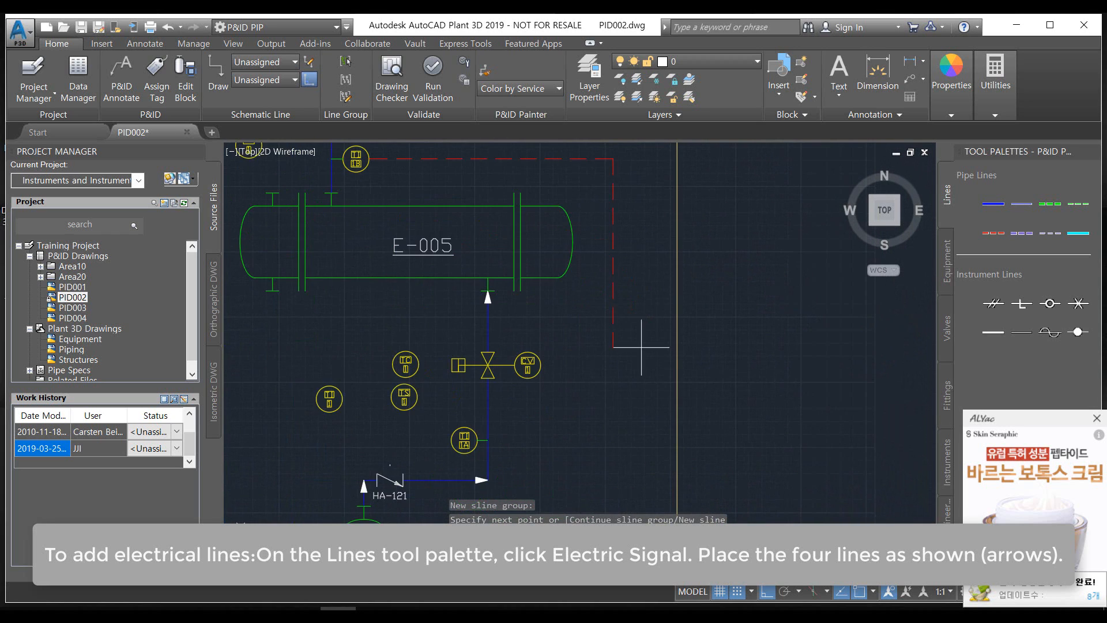
pyautogui.click(622, 325)
pyautogui.scroll(2, 391, 323)
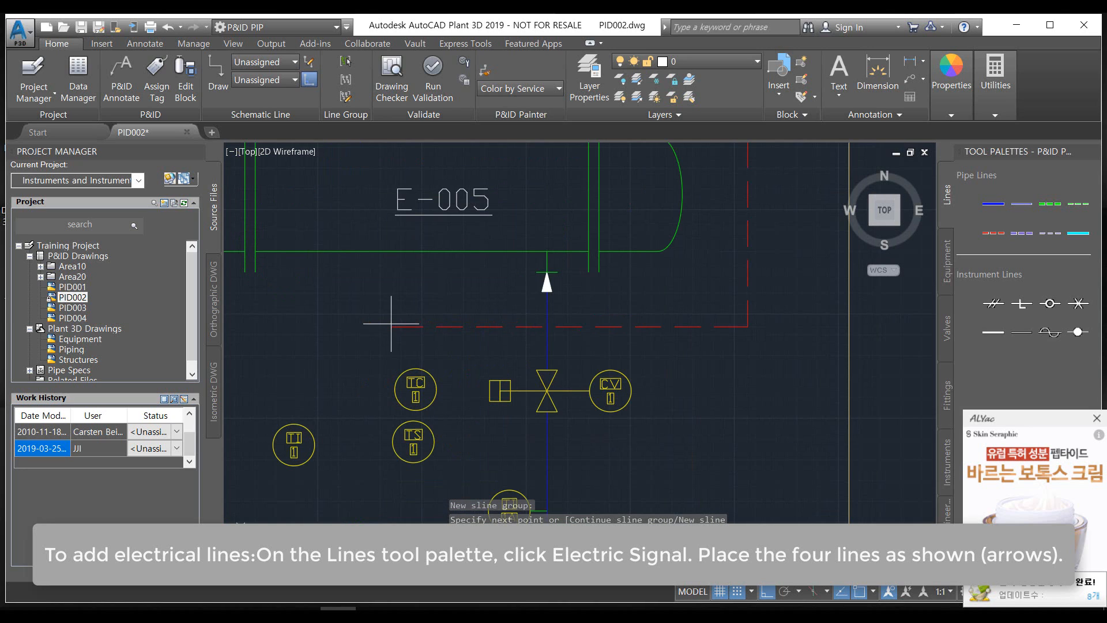
pyautogui.click(286, 327)
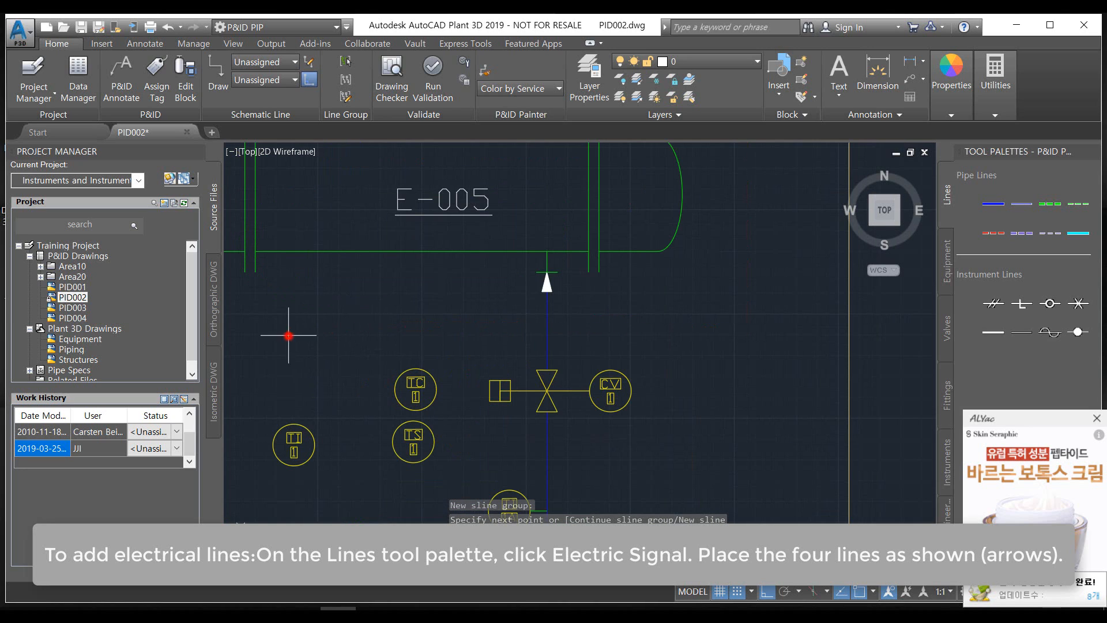
pyautogui.scroll(3, 295, 418)
pyautogui.click(285, 431)
pyautogui.scroll(-2, 285, 430)
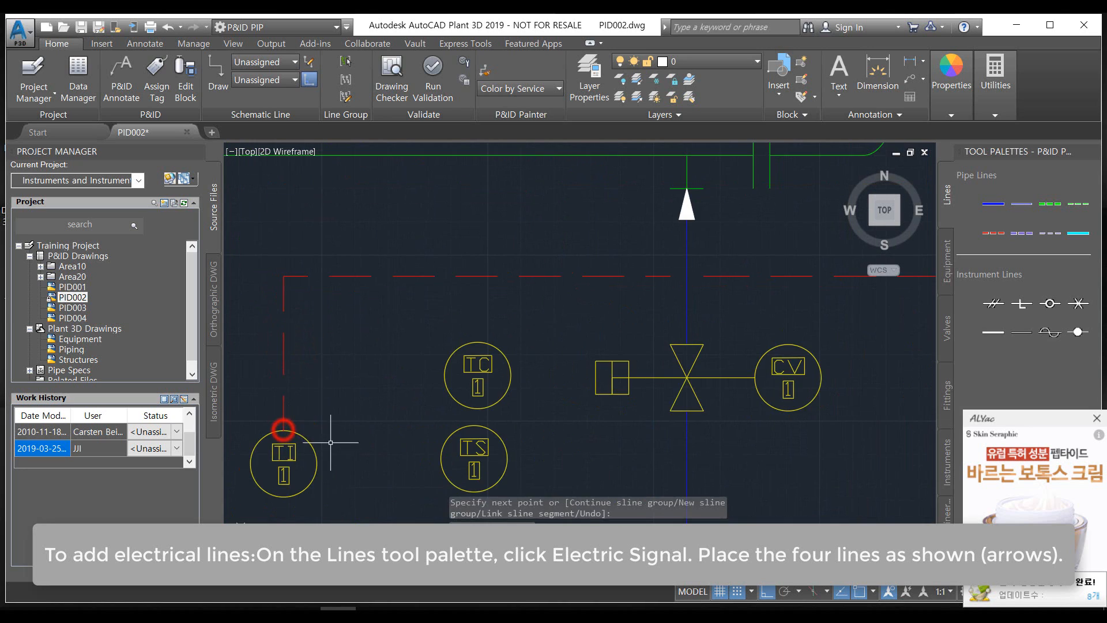
# Draw a second Electric Signal line from the lower quadrant of TI 1 down and across to the west quadrant of TI 1A
pyautogui.scroll(-2, 331, 441)
pyautogui.scroll(4, 324, 461)
pyautogui.moveTo(317, 466); pyautogui.dragTo(342, 325, button='middle')
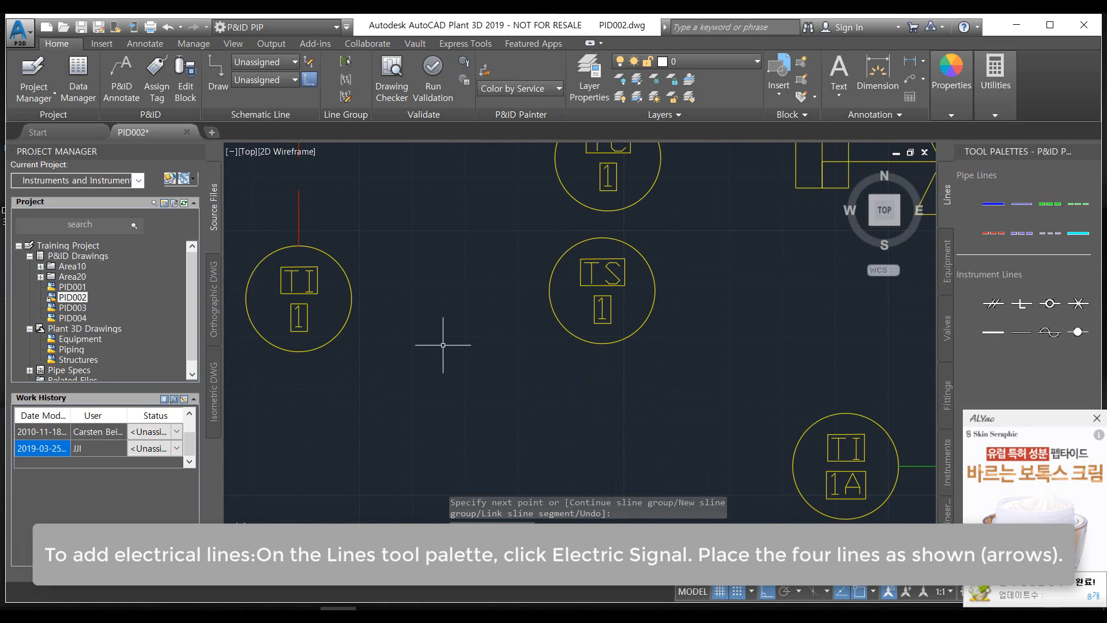
pyautogui.click(295, 353)
pyautogui.moveTo(298, 492); pyautogui.dragTo(291, 314, button='middle')
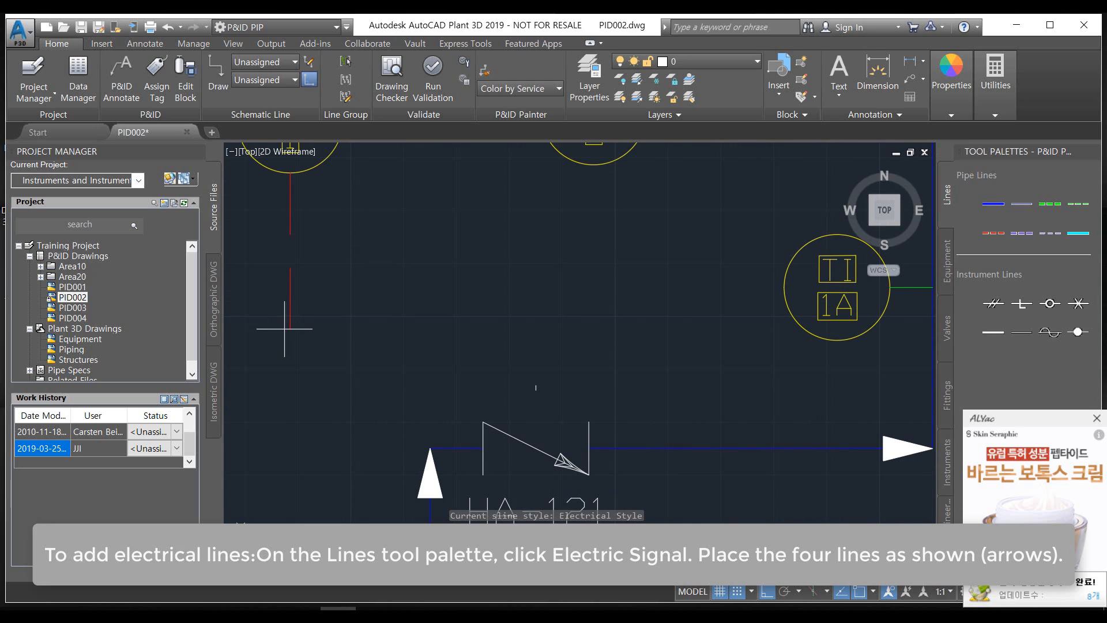
pyautogui.click(290, 291)
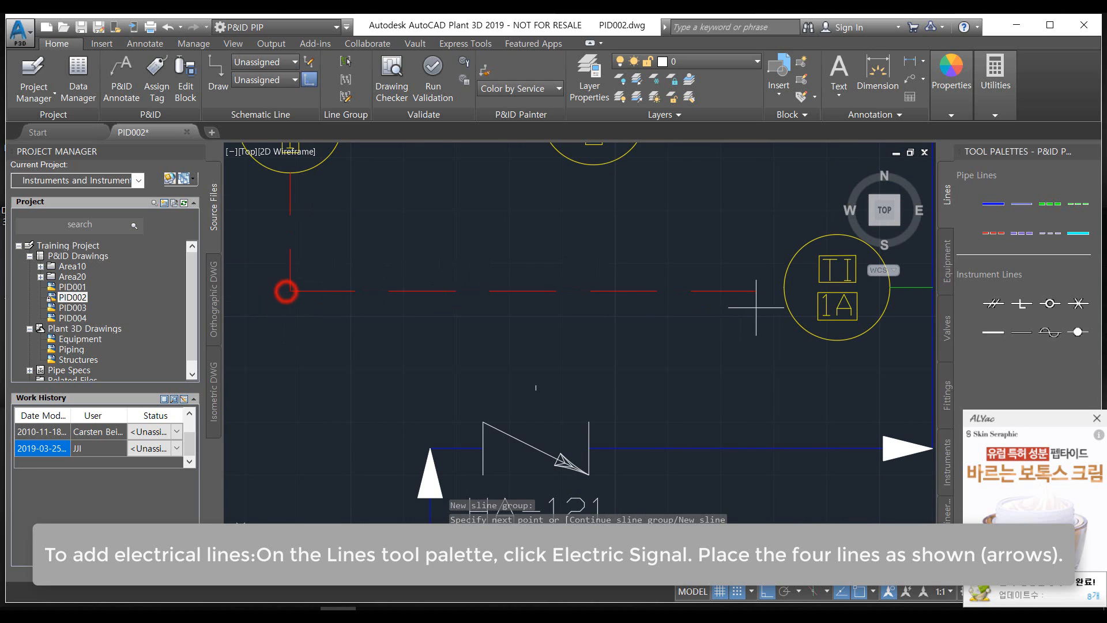
pyautogui.click(786, 291)
# Connect the east quadrant of TI 1 to the west quadrant of the TS instrument with an Electric Signal line
pyautogui.scroll(-2, 685, 313)
pyautogui.moveTo(634, 326); pyautogui.dragTo(595, 428, button='middle')
pyautogui.scroll(1, 597, 352)
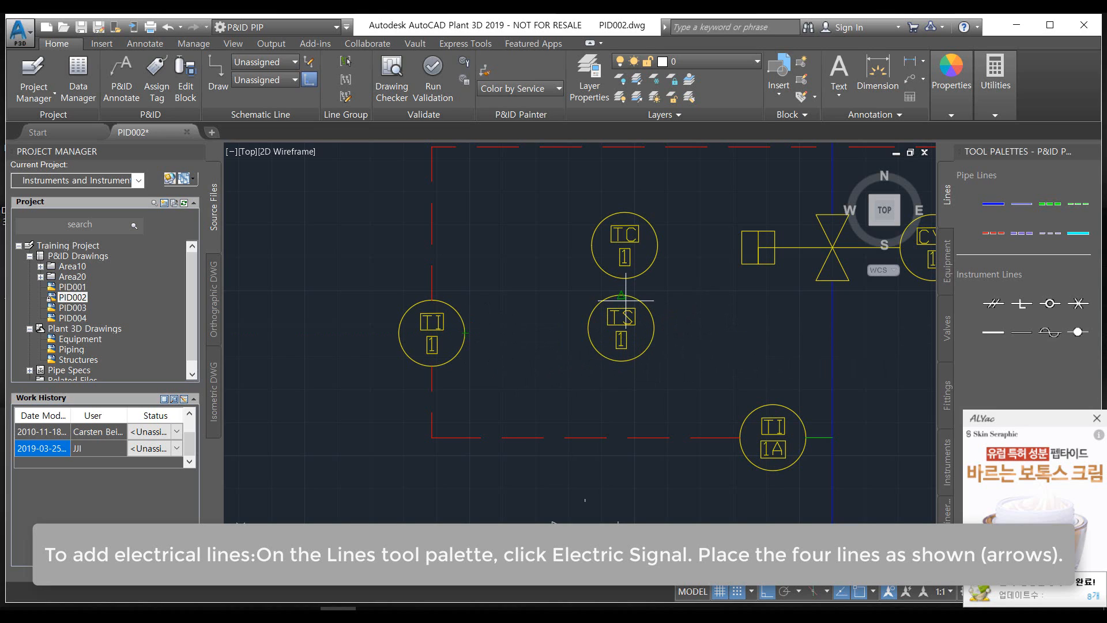
pyautogui.click(464, 333)
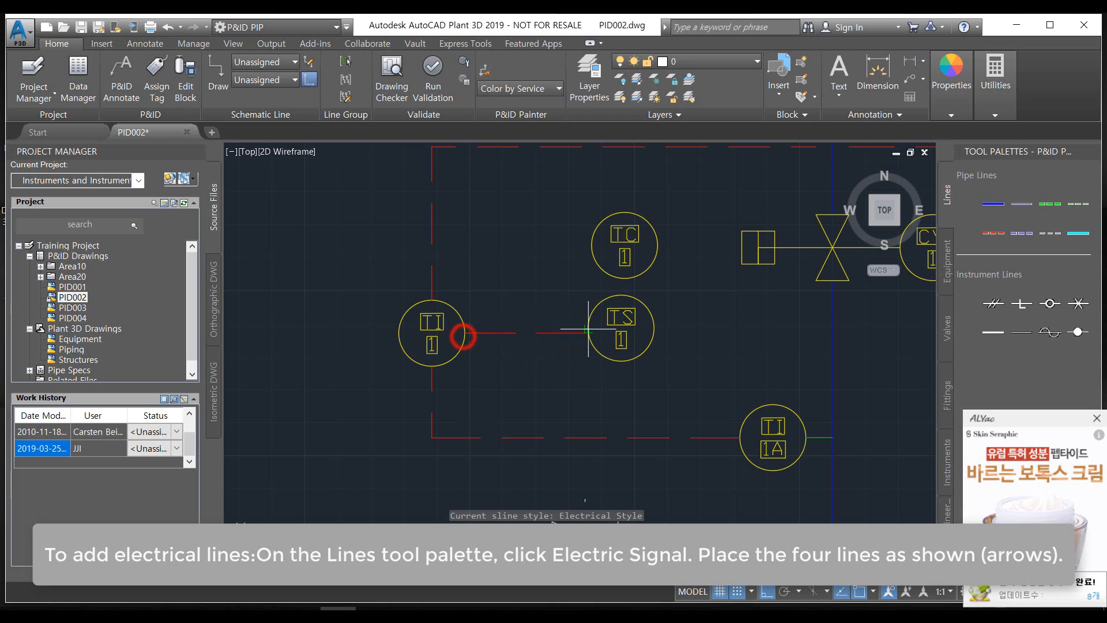
pyautogui.click(589, 330)
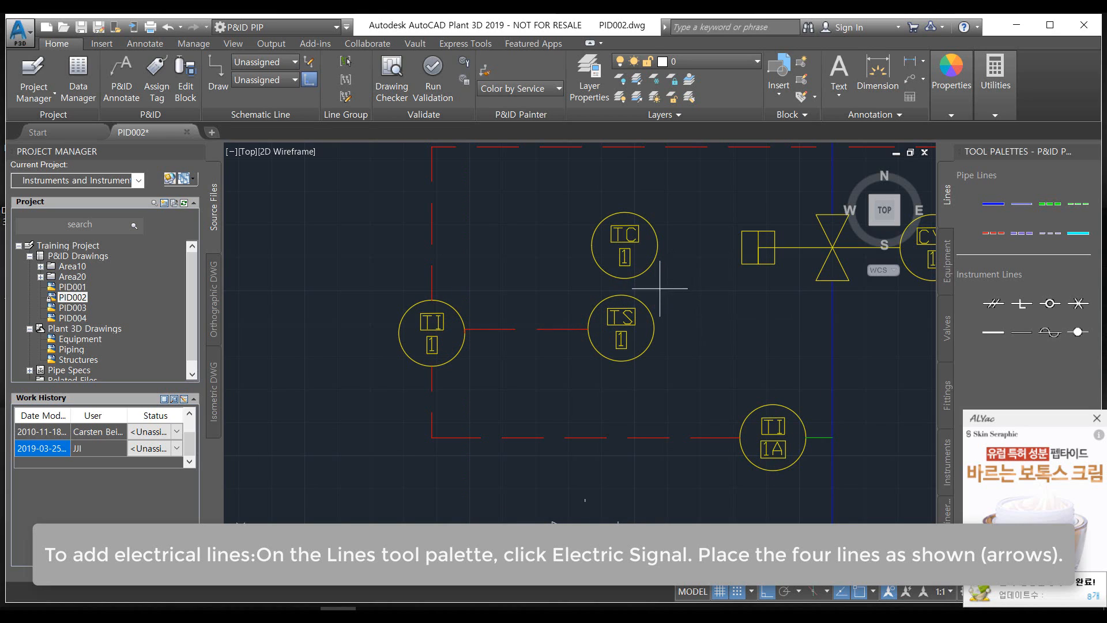
# Draw a short Electric Signal line from the lower quadrant of the TC instrument to the upper quadrant of the TS instrument
pyautogui.click(623, 282)
pyautogui.click(621, 297)
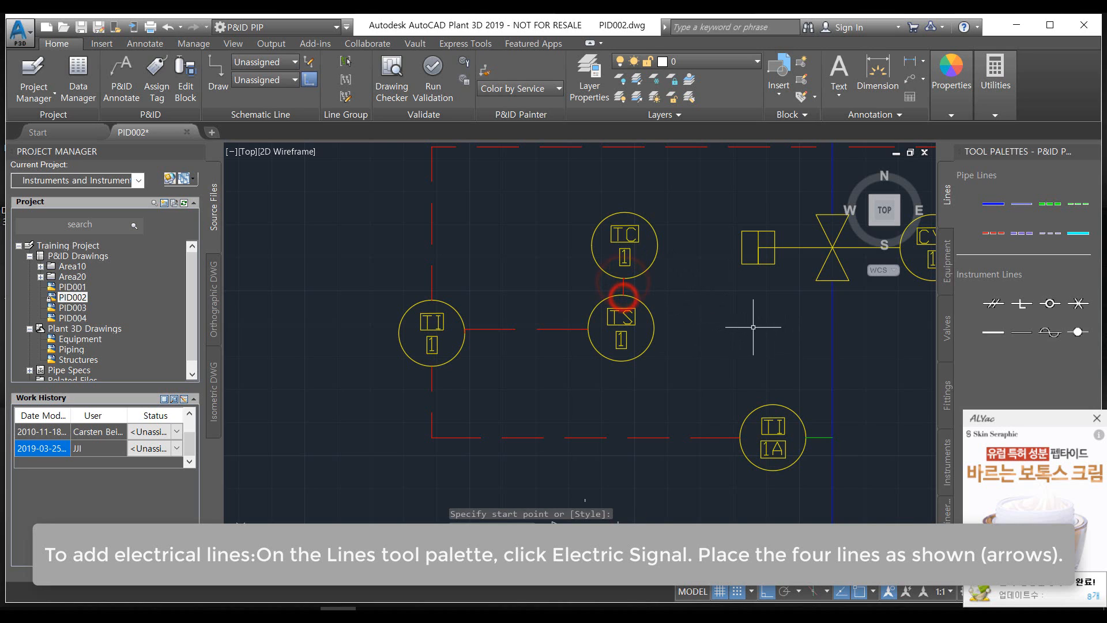
pyautogui.scroll(-2, 751, 321)
pyautogui.moveTo(751, 321); pyautogui.dragTo(646, 344, button='middle')
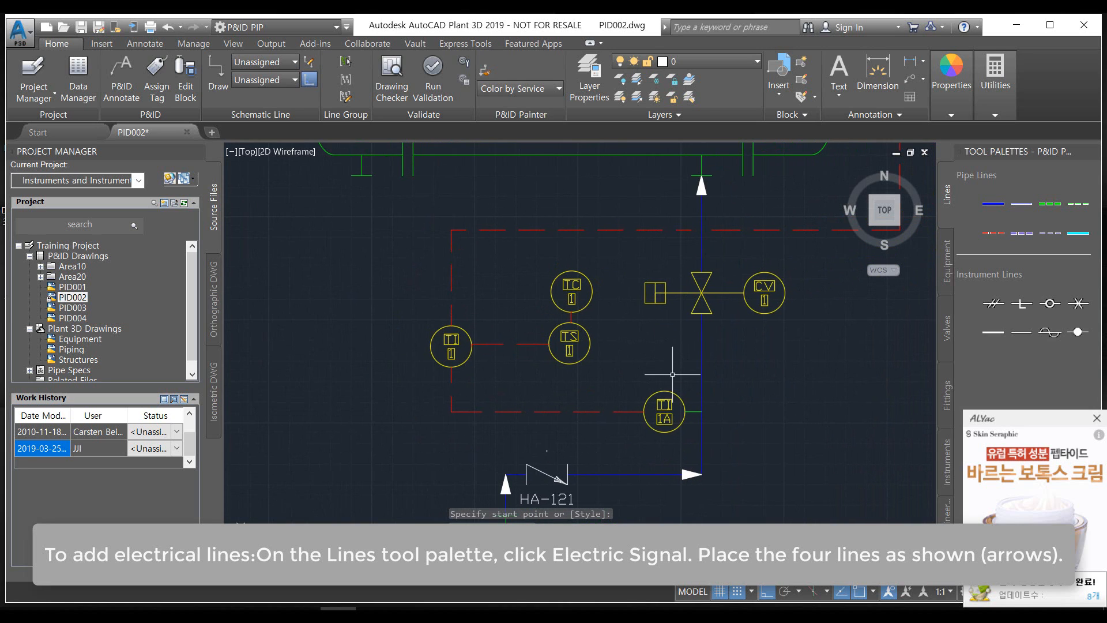
pyautogui.moveTo(671, 382); pyautogui.dragTo(619, 312, button='middle')
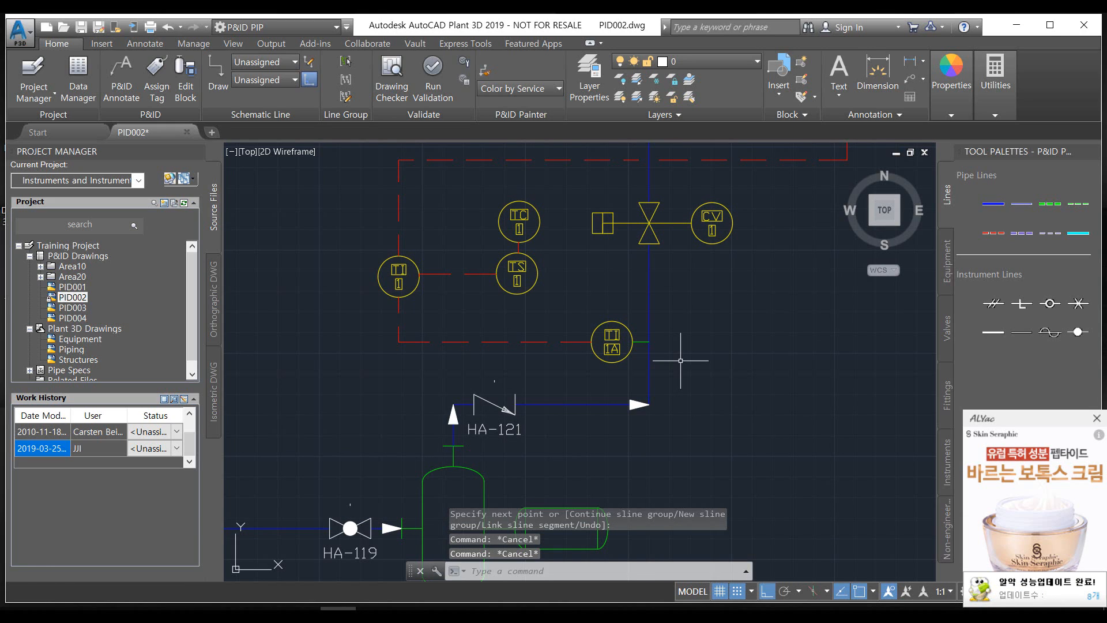
pyautogui.moveTo(692, 403); pyautogui.dragTo(755, 420, button='middle')
pyautogui.scroll(-3, 784, 451)
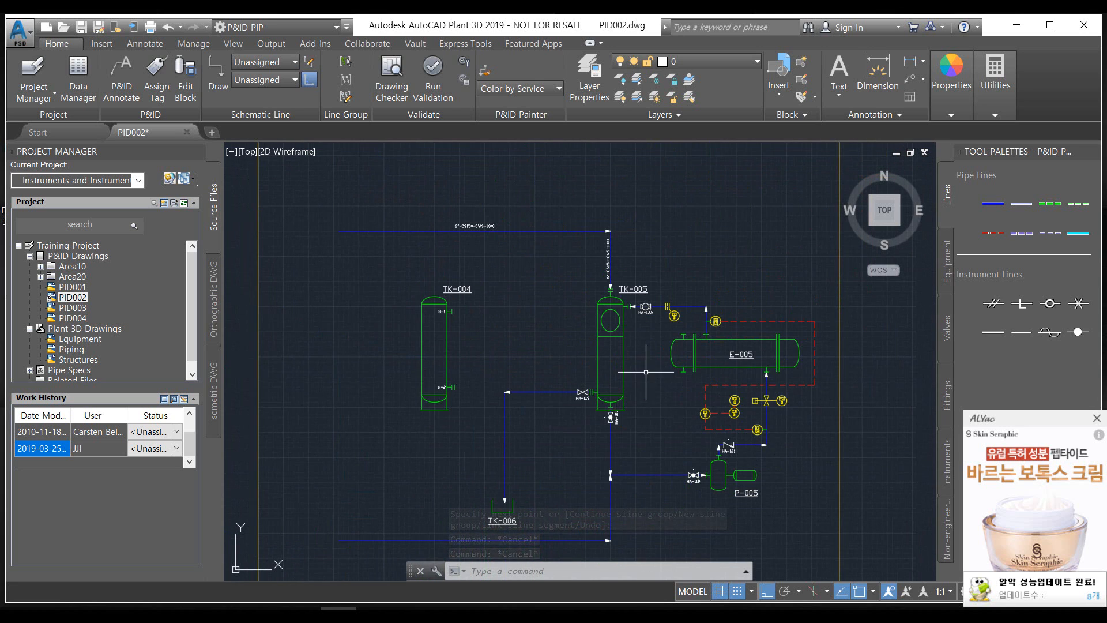
pyautogui.moveTo(645, 381)
pyautogui.mouseDown(button='middle')
pyautogui.moveTo(710, 369)
pyautogui.moveTo(693, 372)
pyautogui.mouseUp(button='middle')
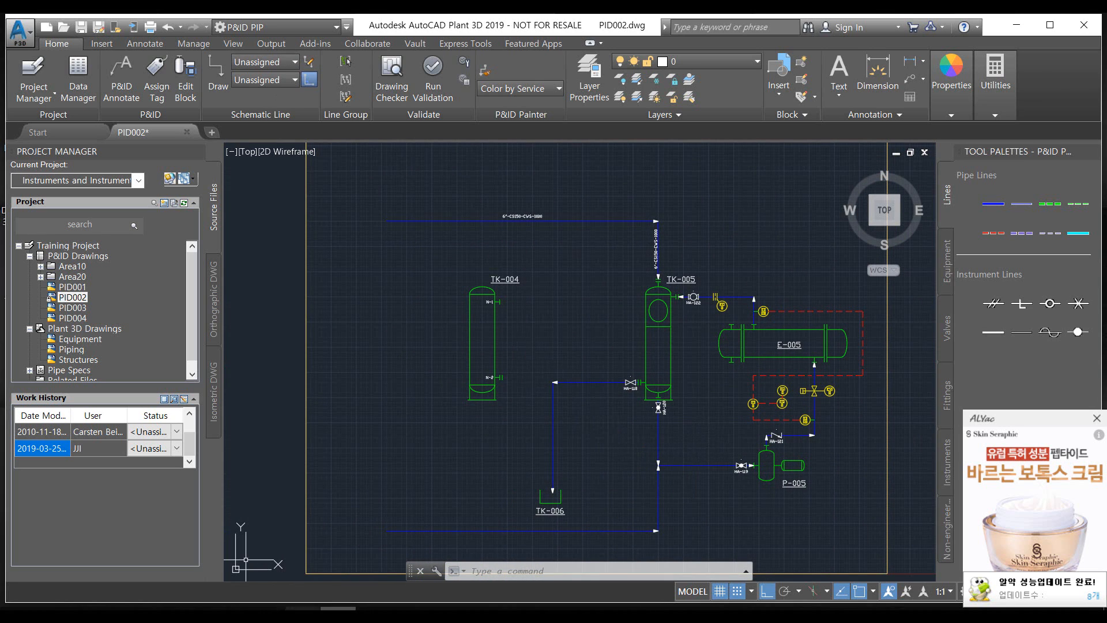